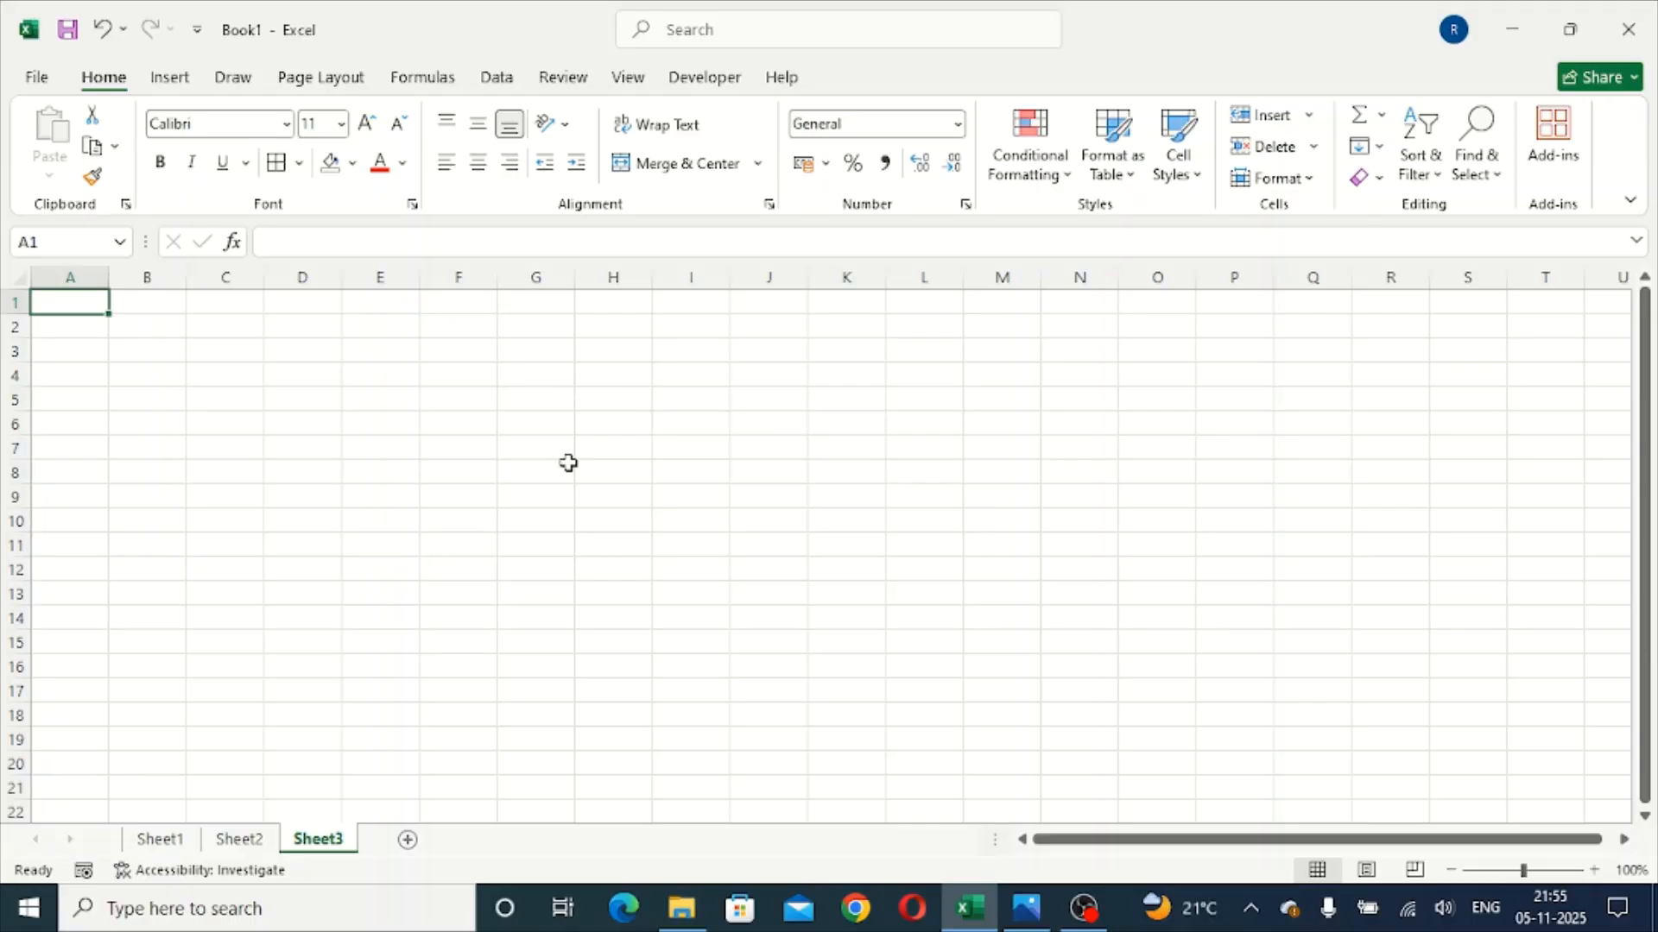
# Step: Check the invoice fields on Sheet1, and enter the headers "Name" in A1 and "Invoice No." in B1 of Sheet3
pyautogui.click(160, 839)
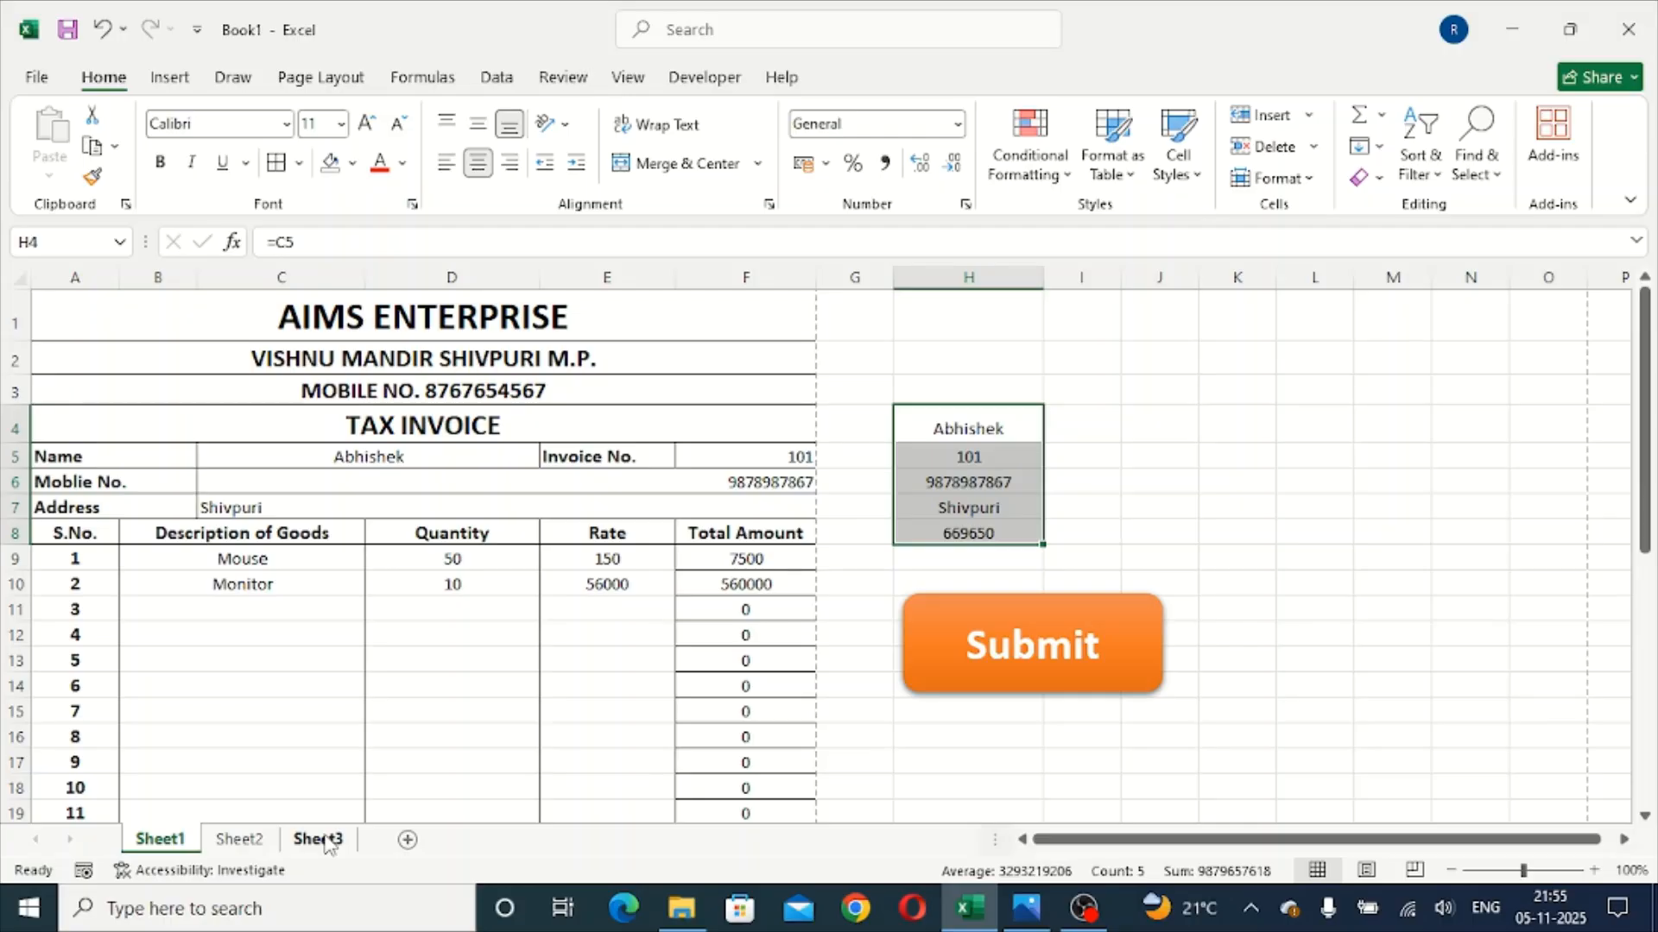
pyautogui.click(325, 841)
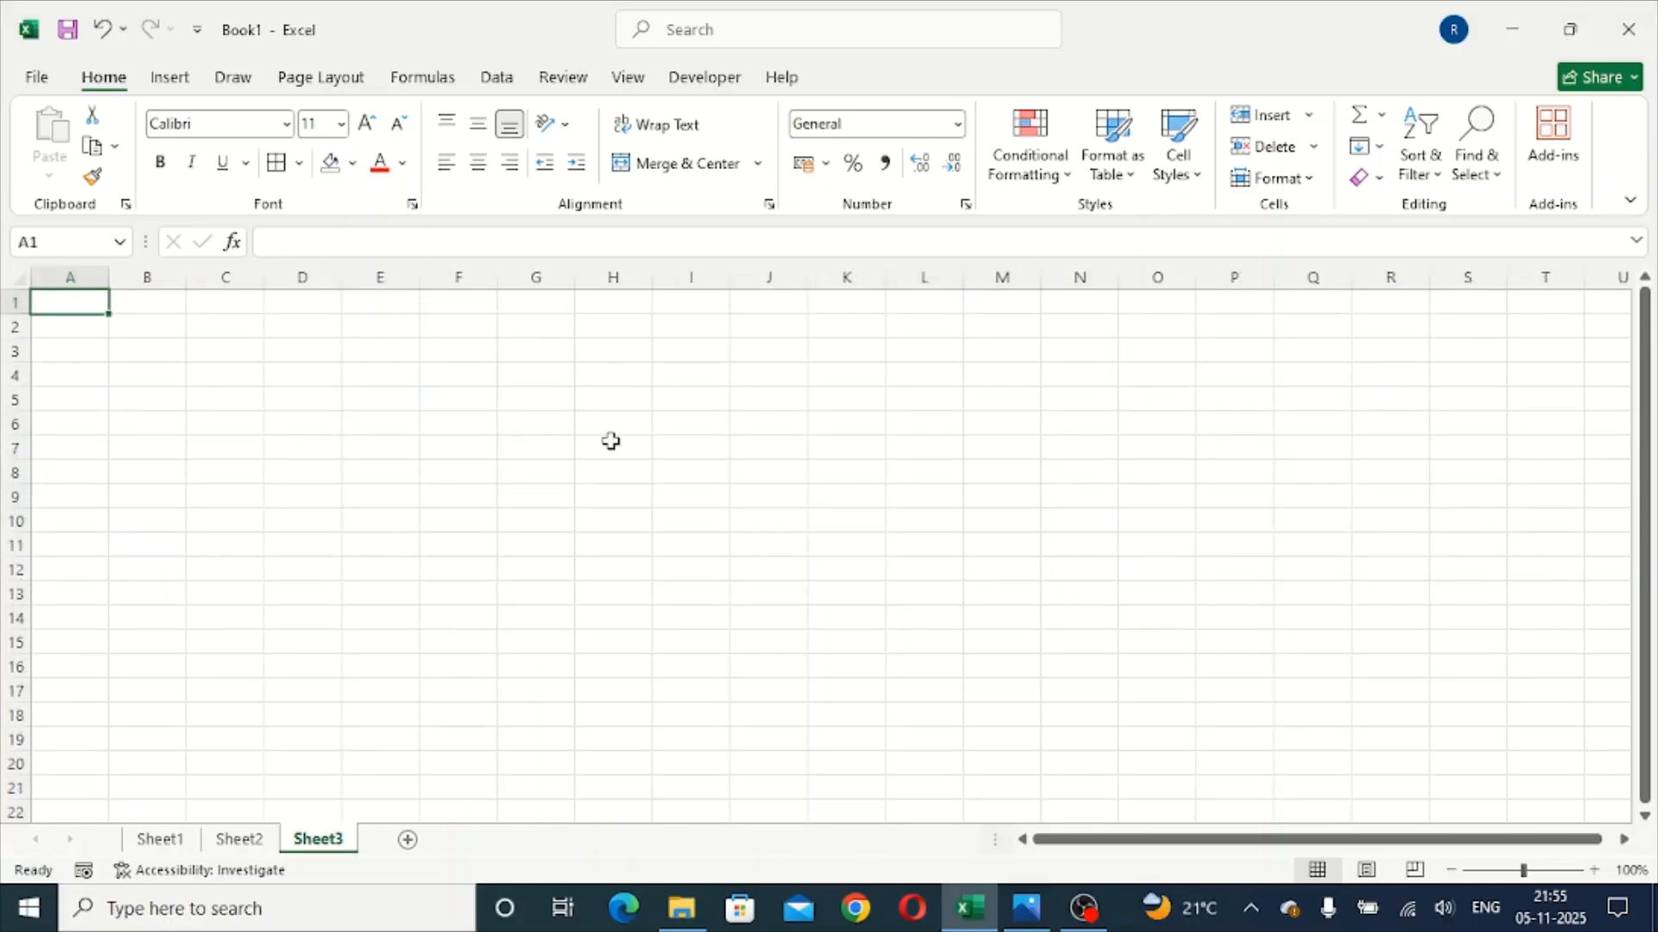
pyautogui.write('Name')
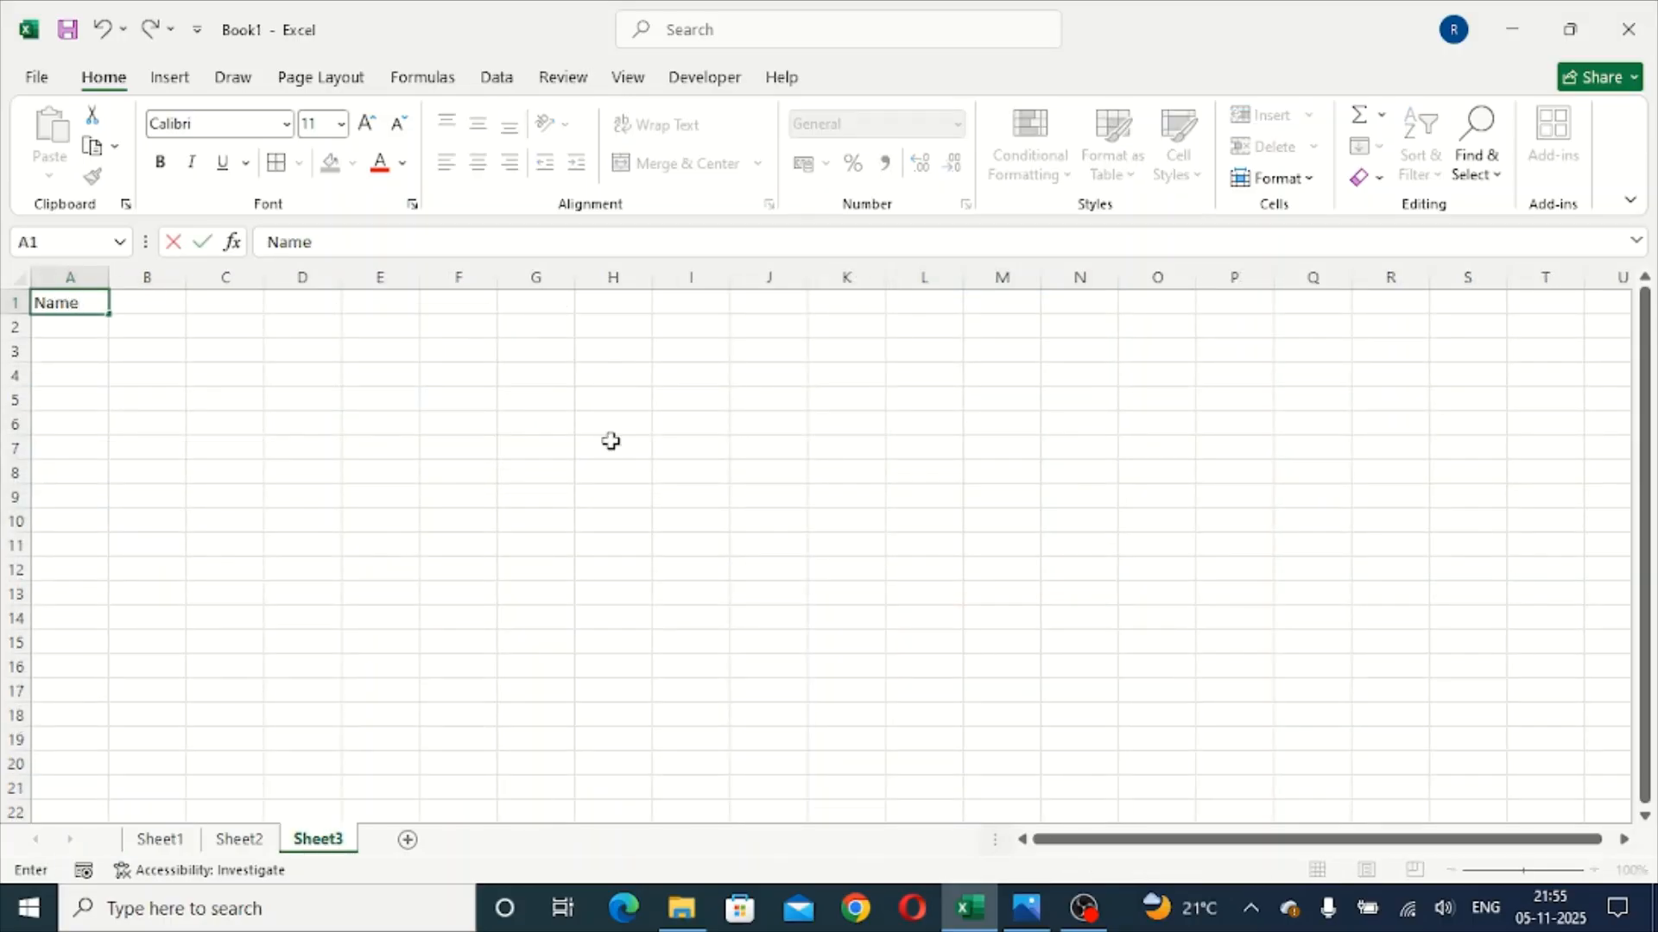
pyautogui.press('Tab')
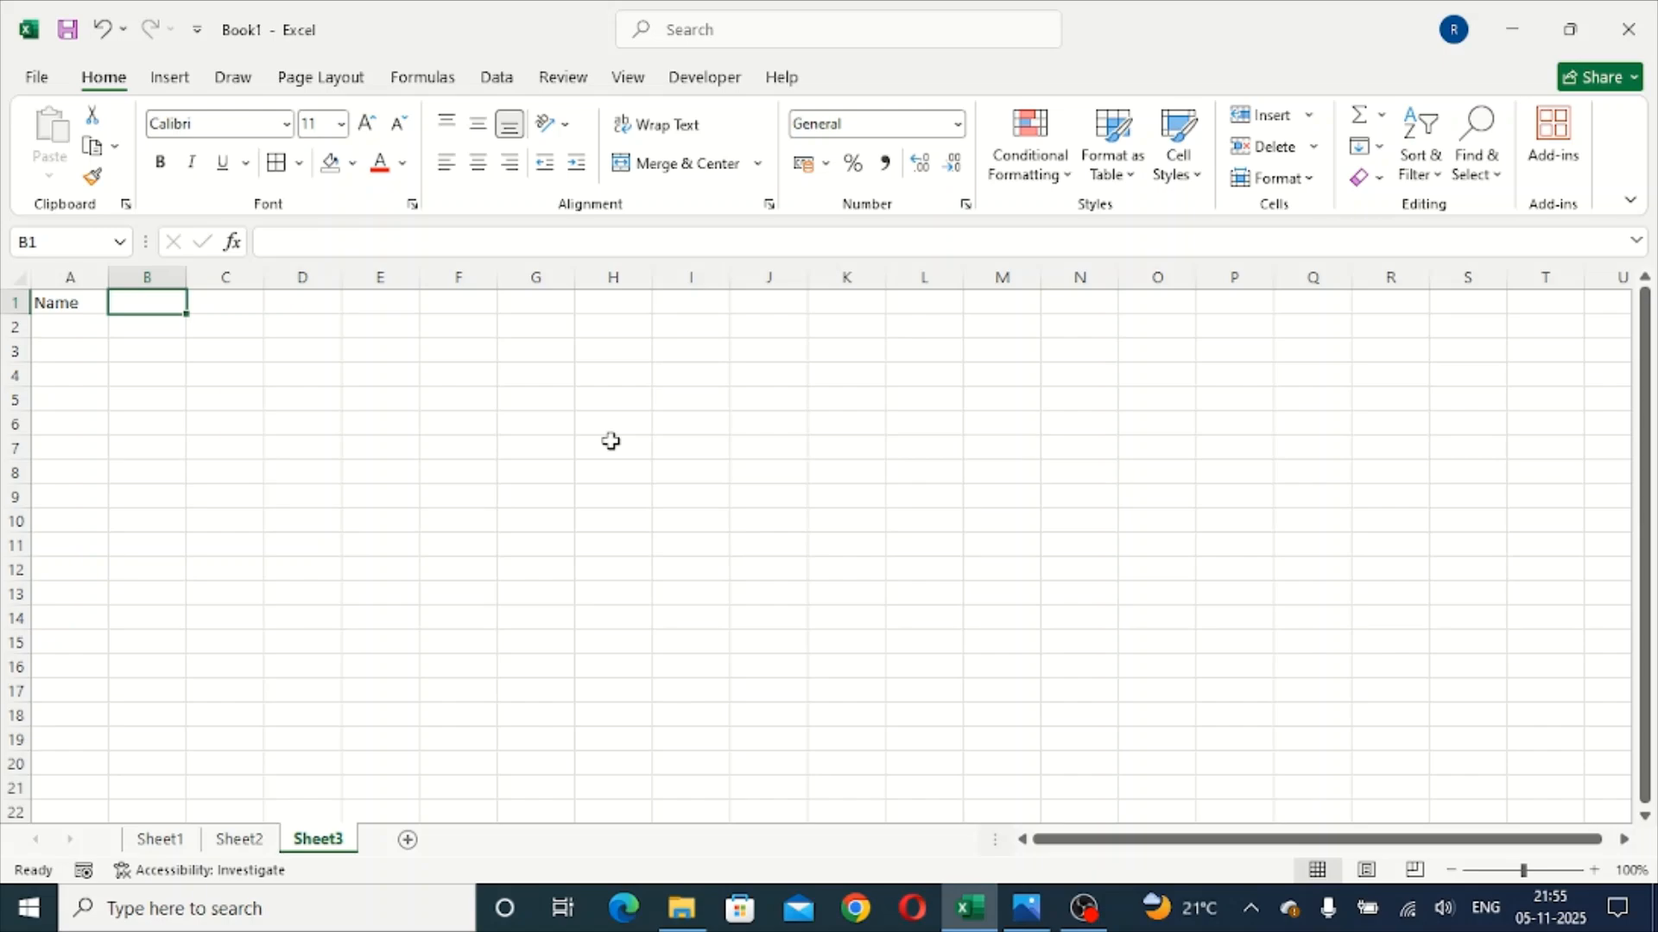
pyautogui.write('I')
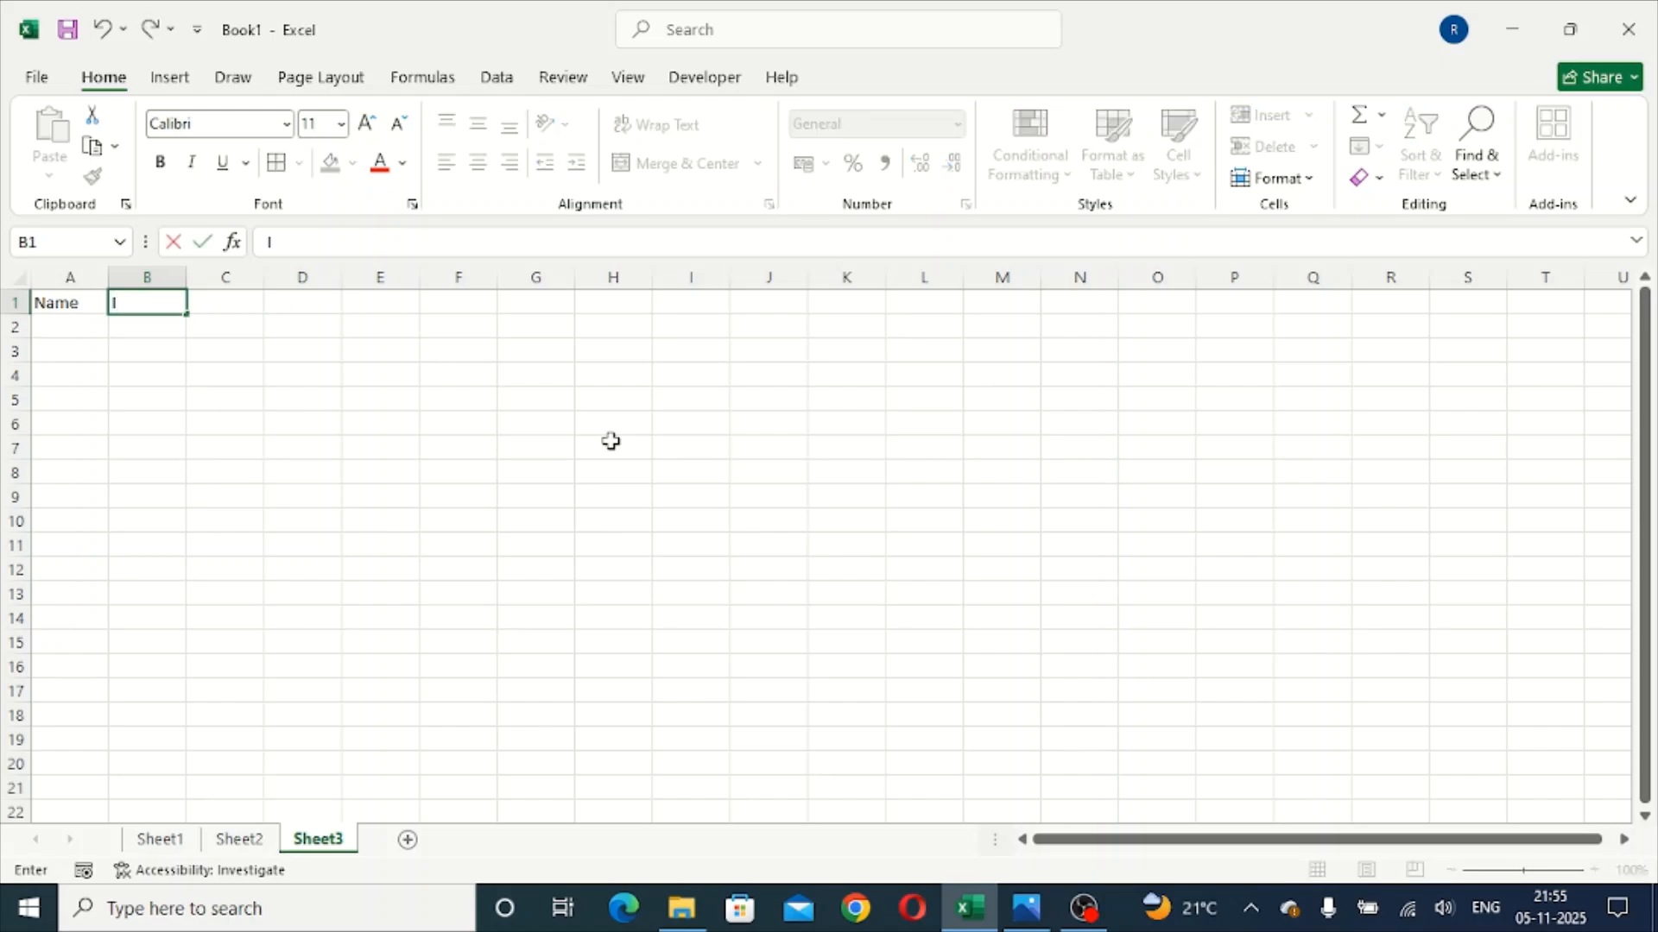
pyautogui.write('nvoice No.')
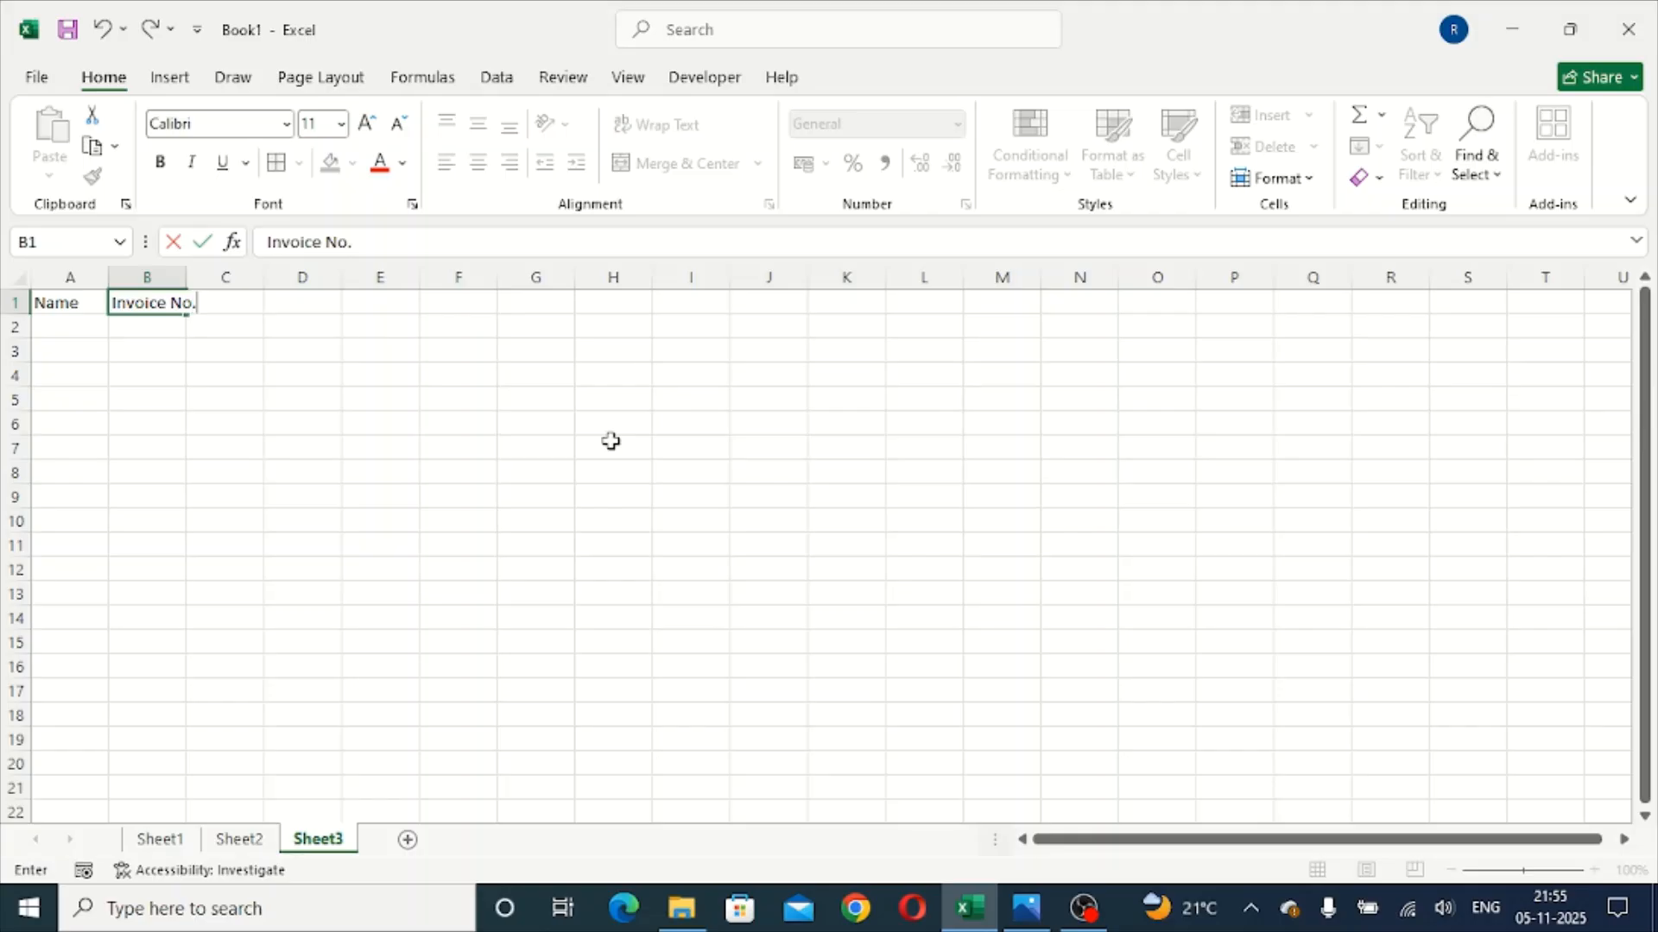
pyautogui.press('Tab')
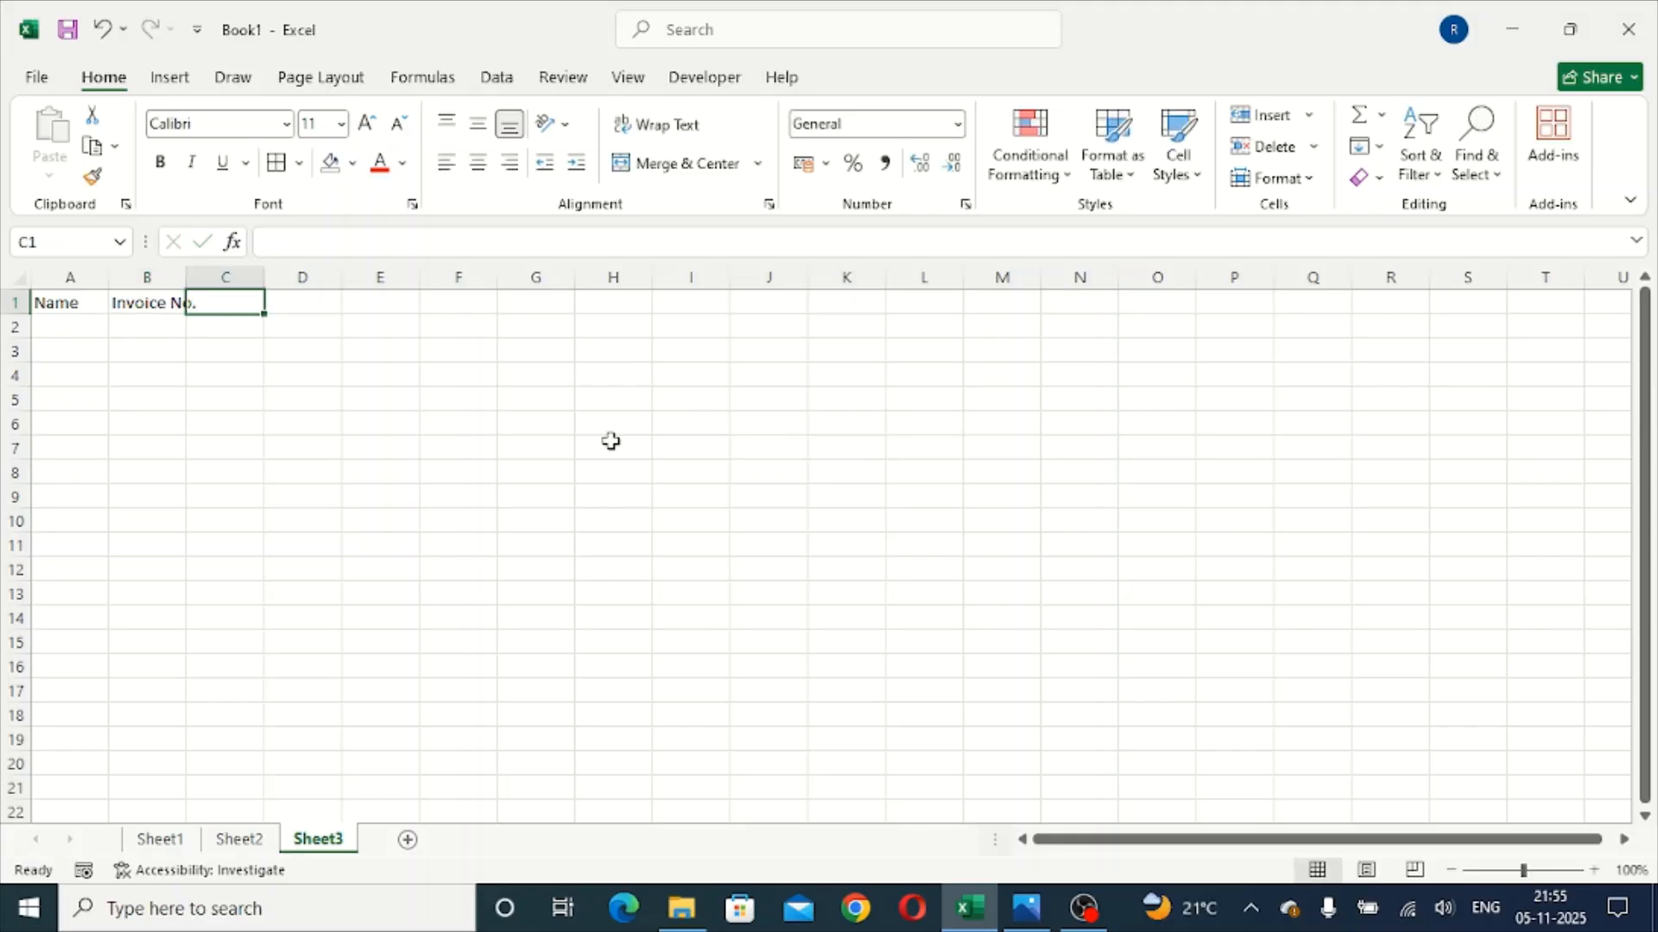
# Step: Enter the header "Mobile No." in C1 of Sheet3, checking the invoice on Sheet1 for the field label
pyautogui.write('Mo')
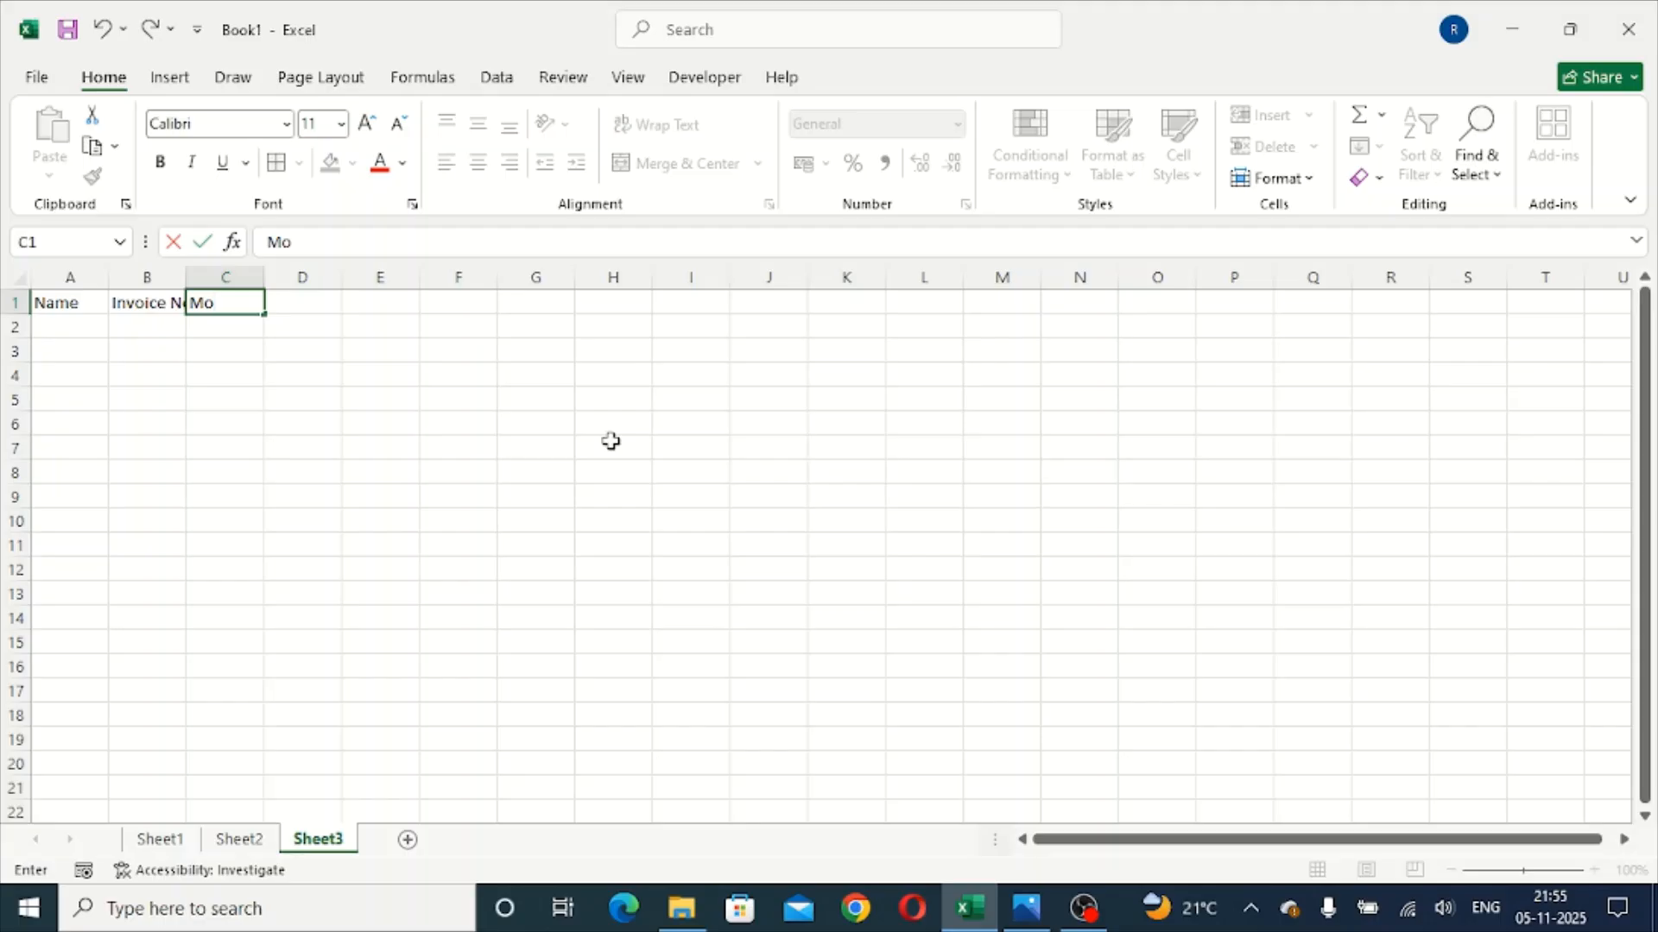
pyautogui.write('bl')
pyautogui.press('BackSpace')
pyautogui.write('ile')
pyautogui.click(142, 845)
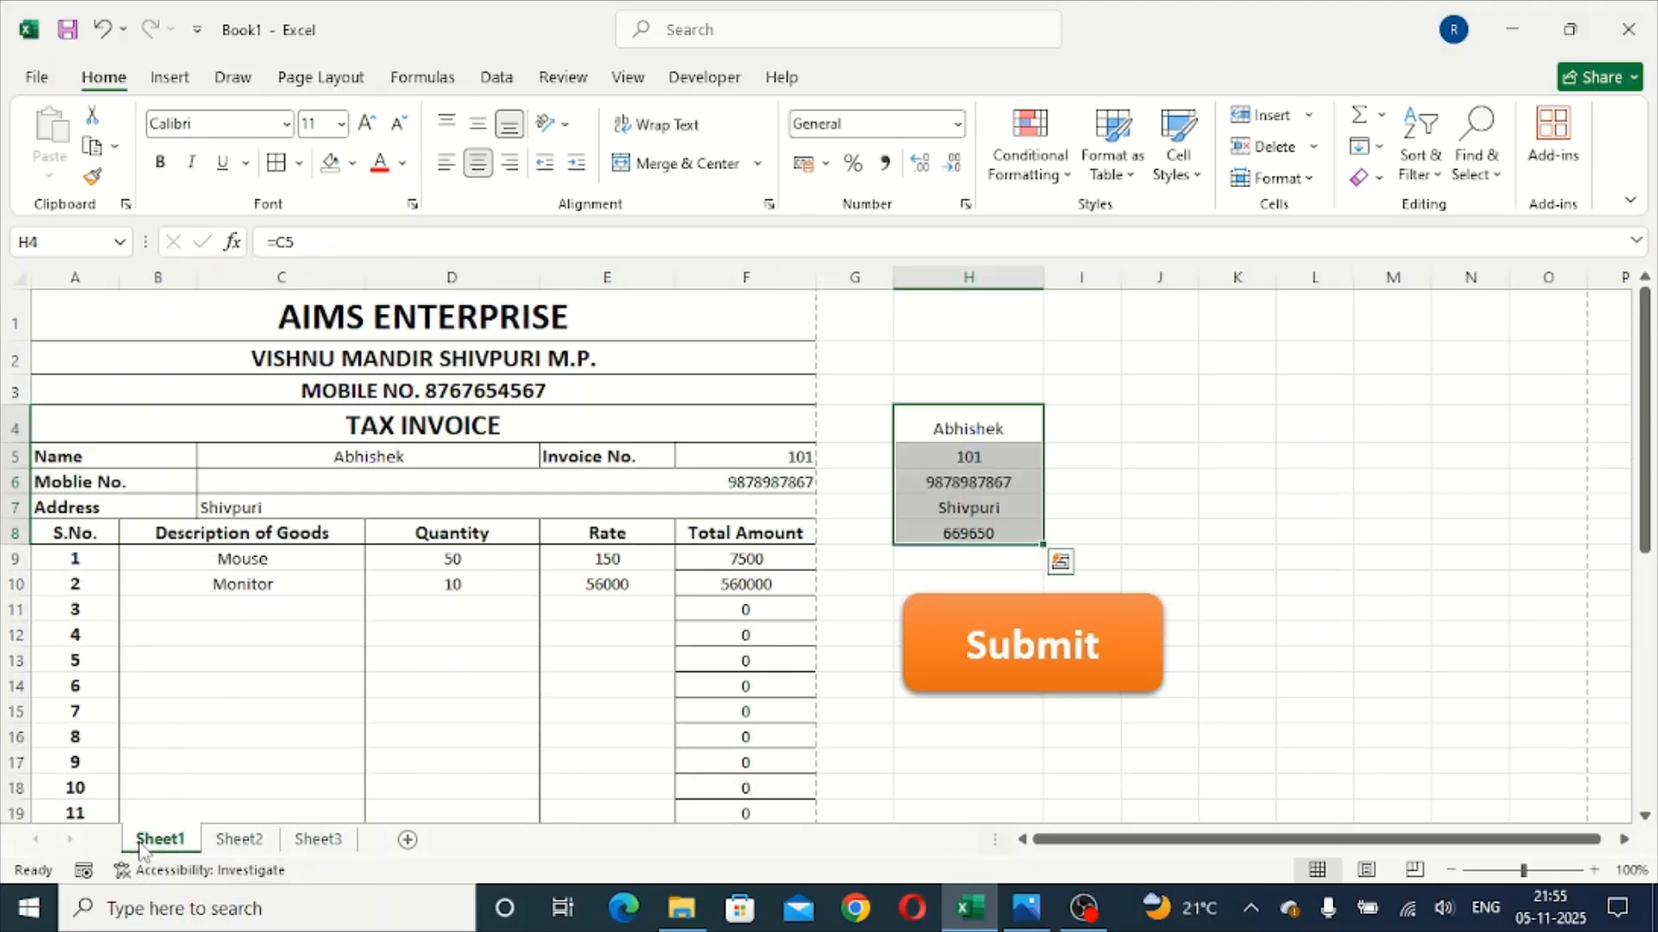
pyautogui.click(239, 841)
pyautogui.click(318, 842)
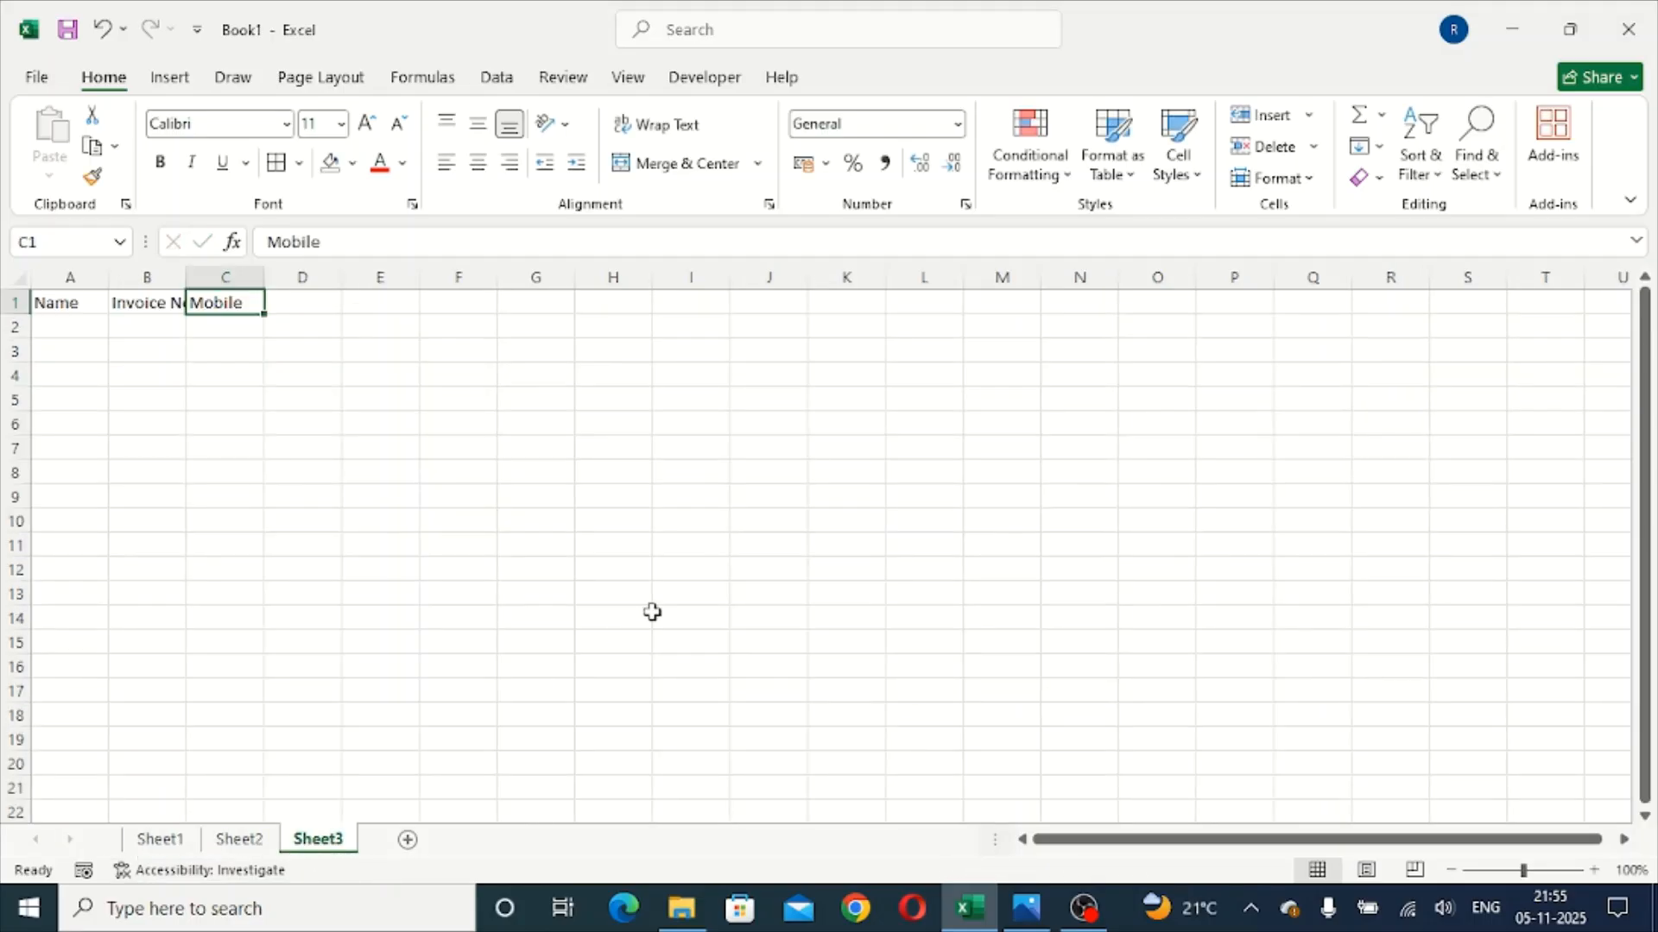
pyautogui.write('No')
pyautogui.press('BackSpace')
pyautogui.press('BackSpace')
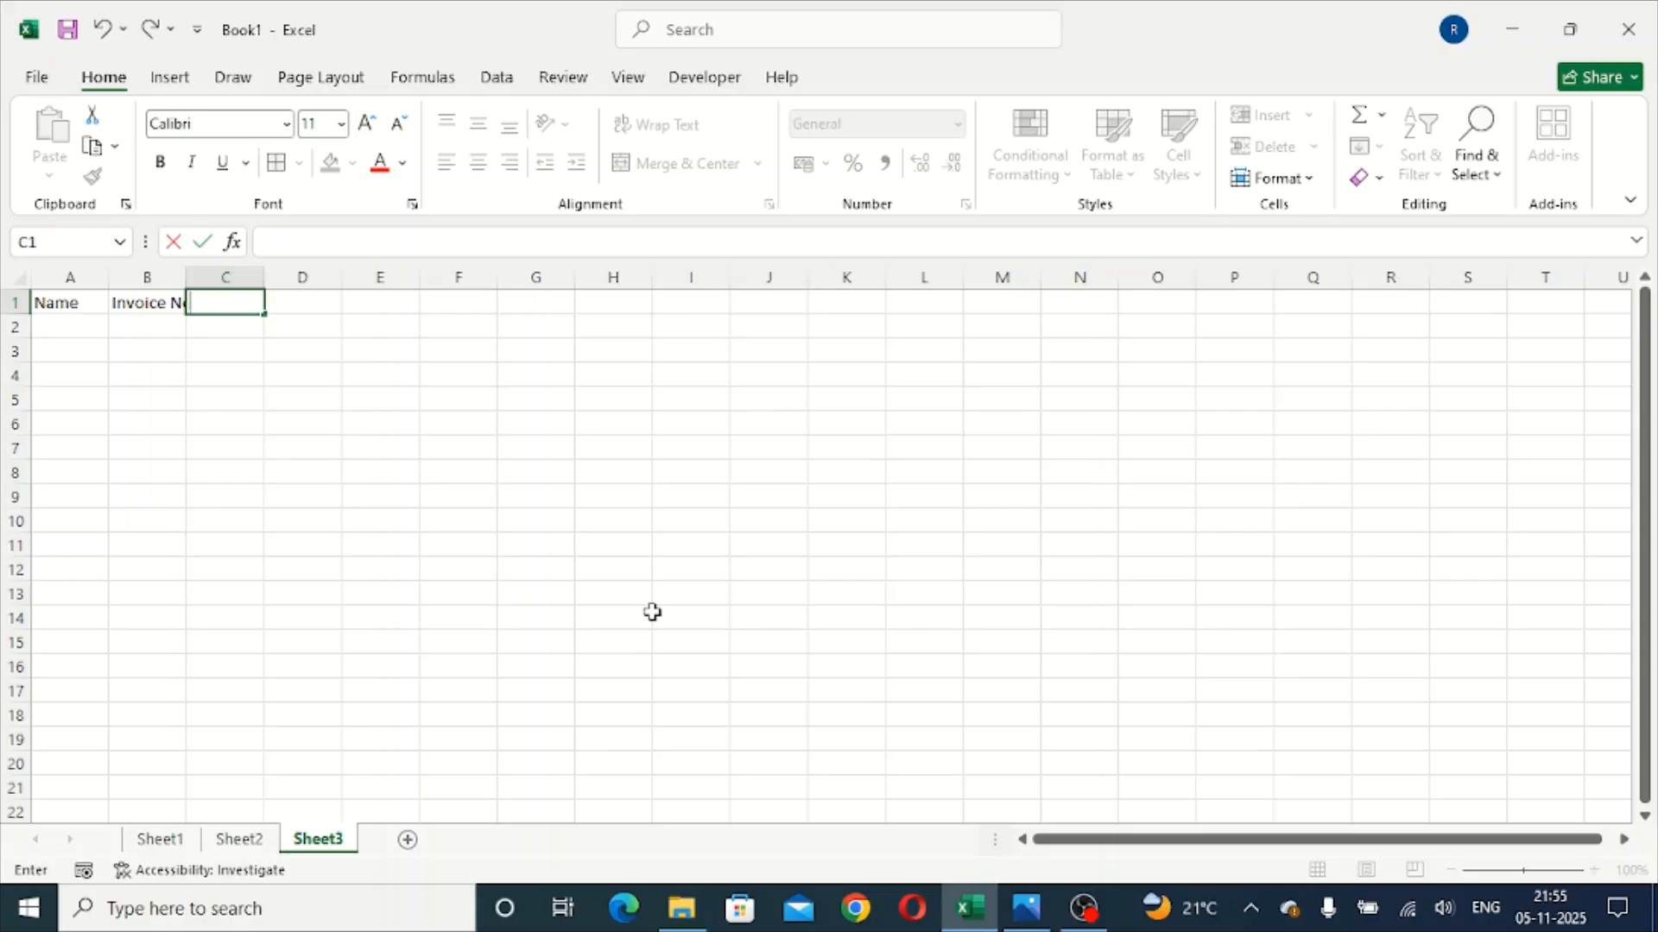
pyautogui.write('Mobile No.')
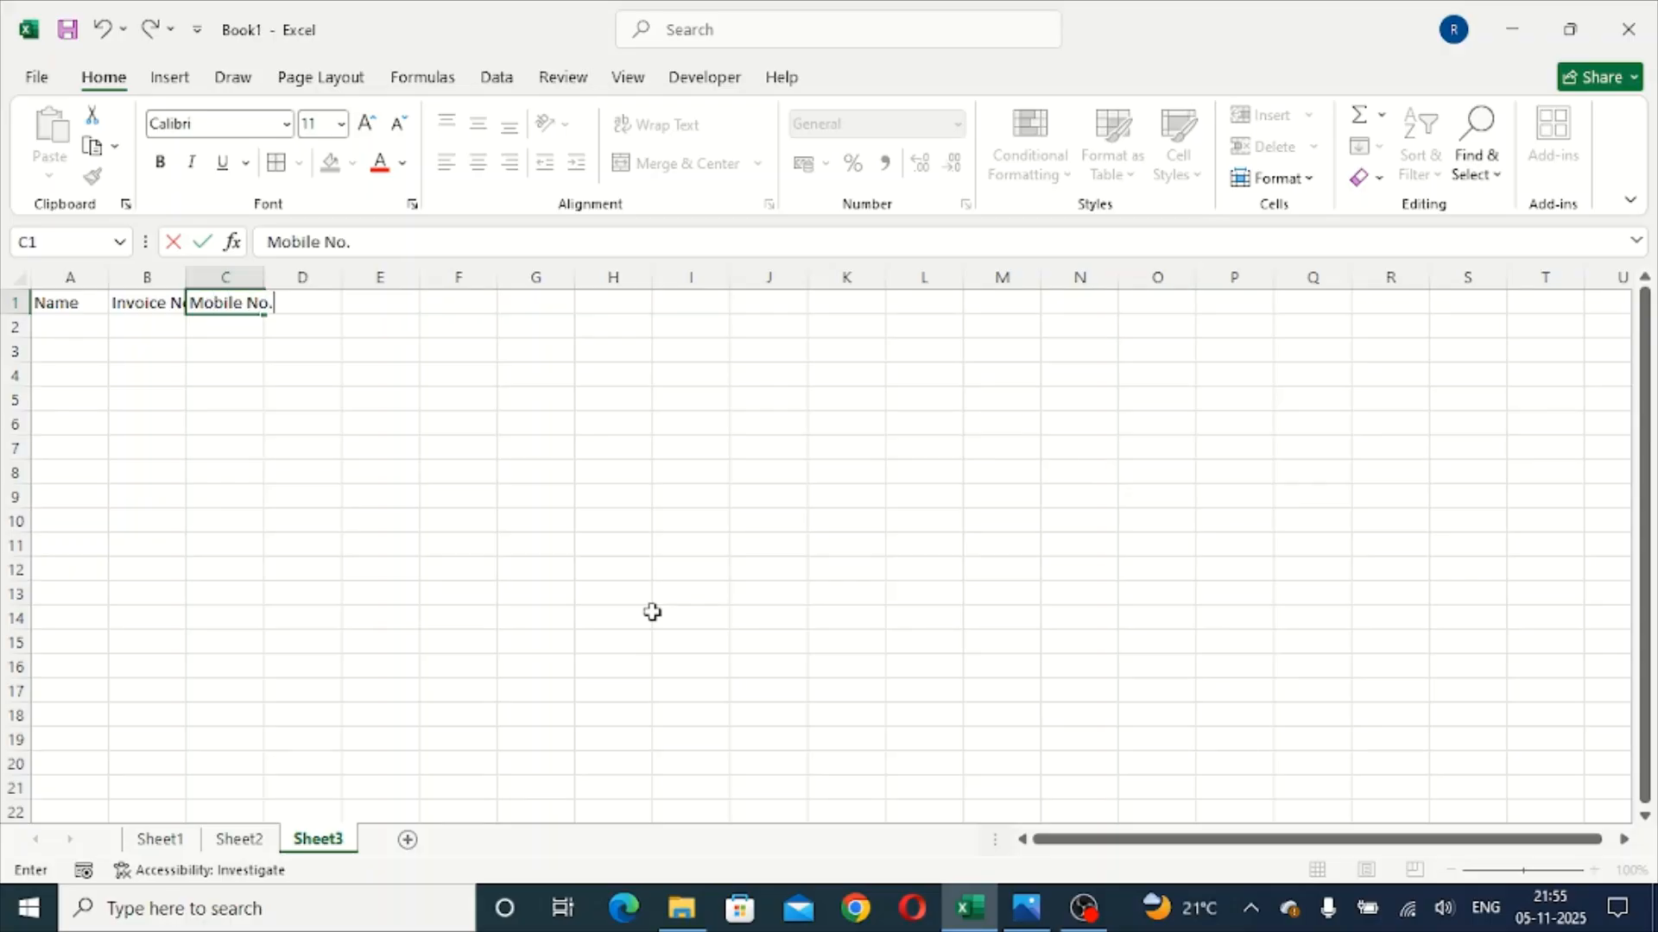
pyautogui.press('Tab')
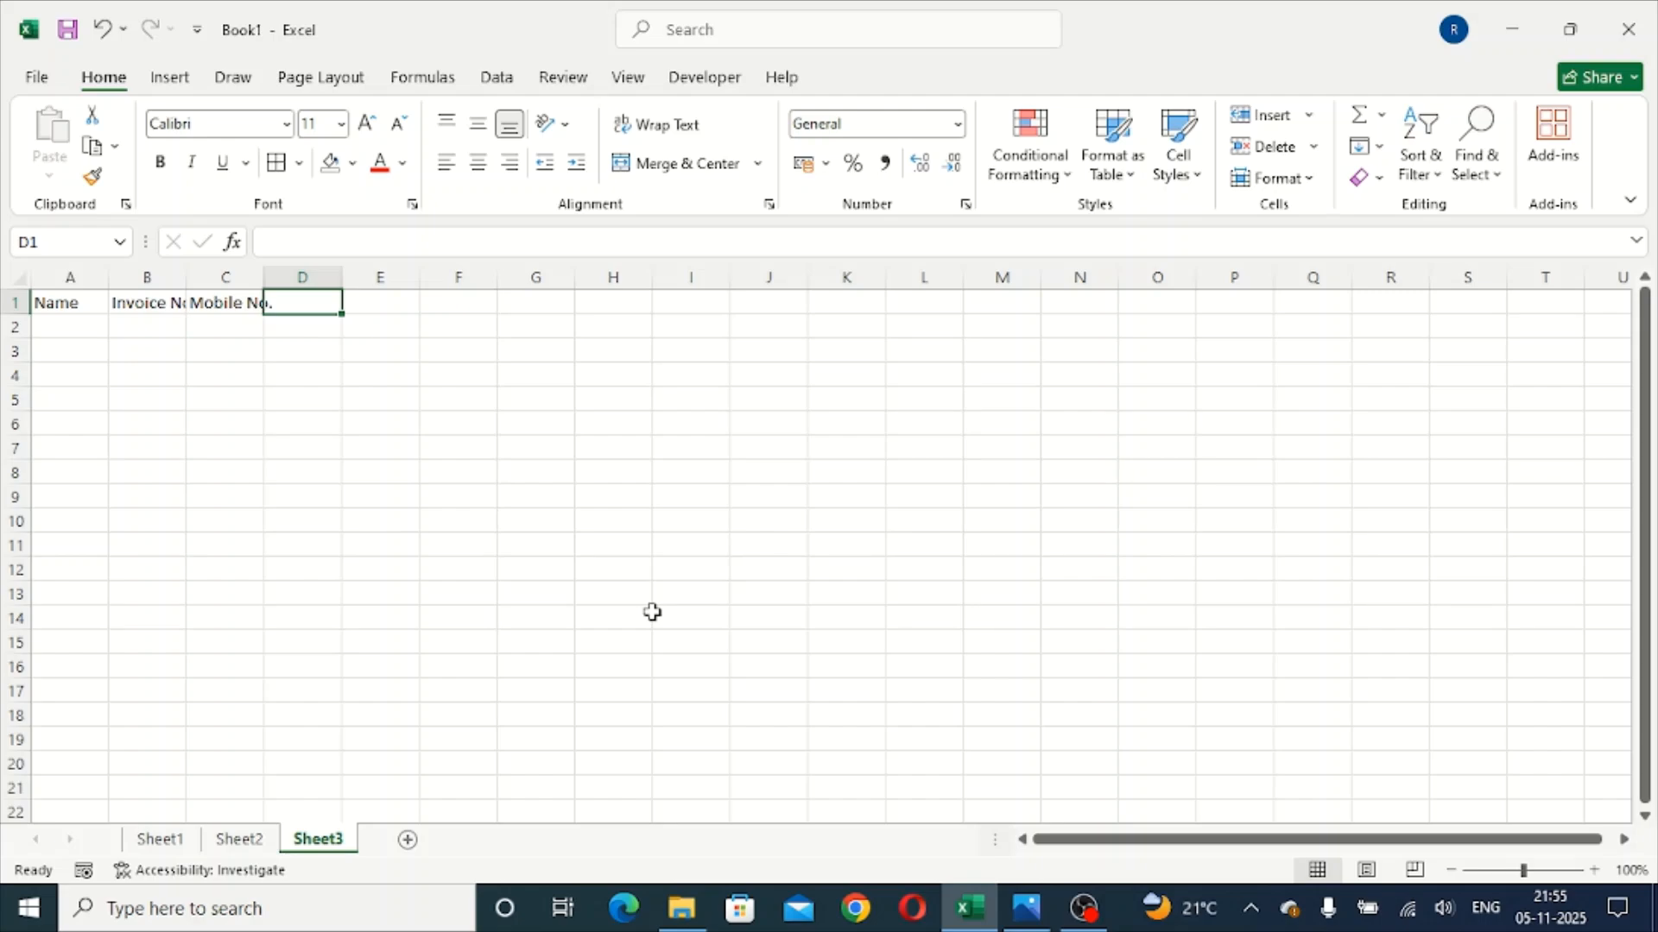
# Step: Enter the headers "Address" in D1 and "Total Amount" in E1
pyautogui.write('Addres')
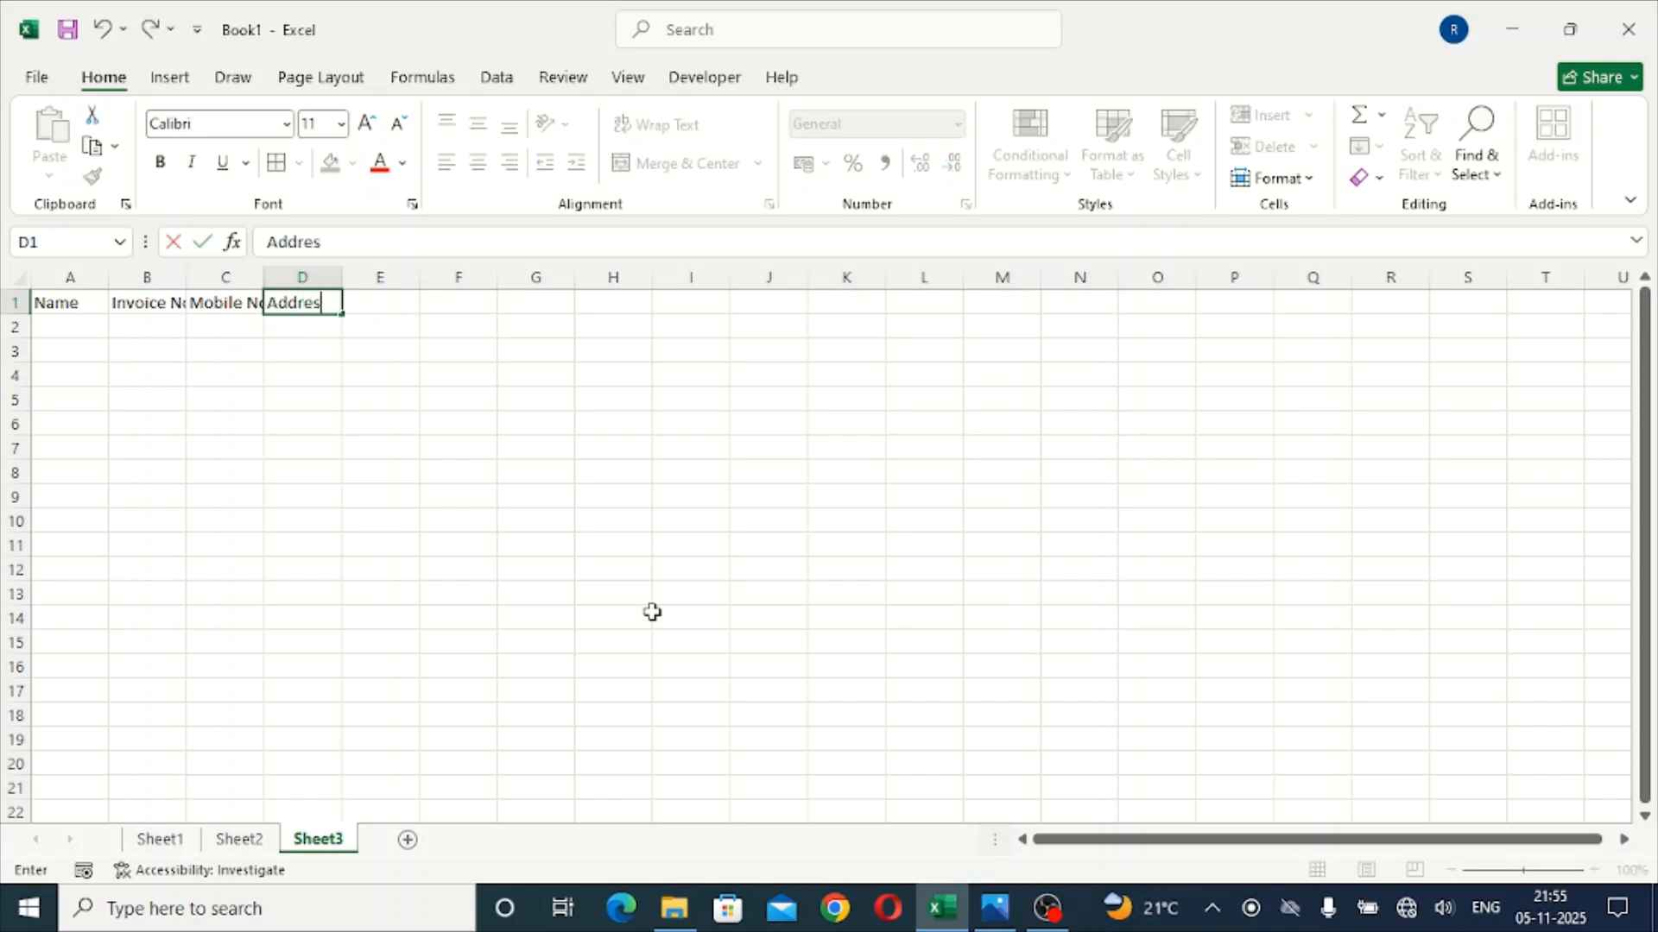
pyautogui.write('s')
pyautogui.press('Tab')
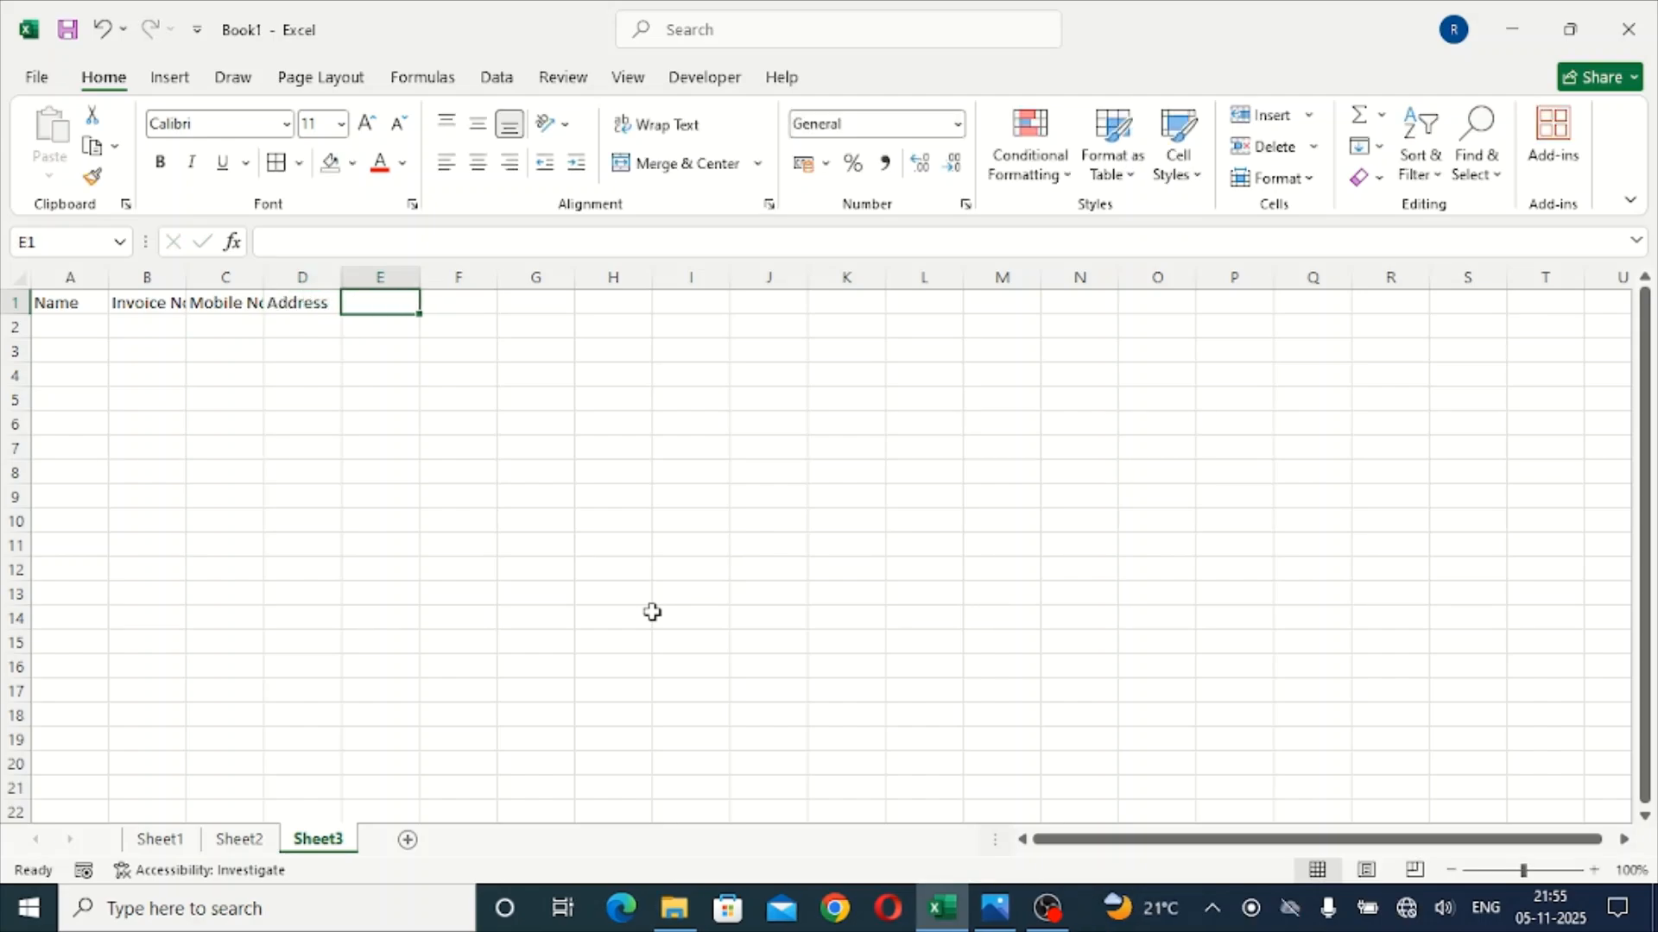
pyautogui.write('Total ')
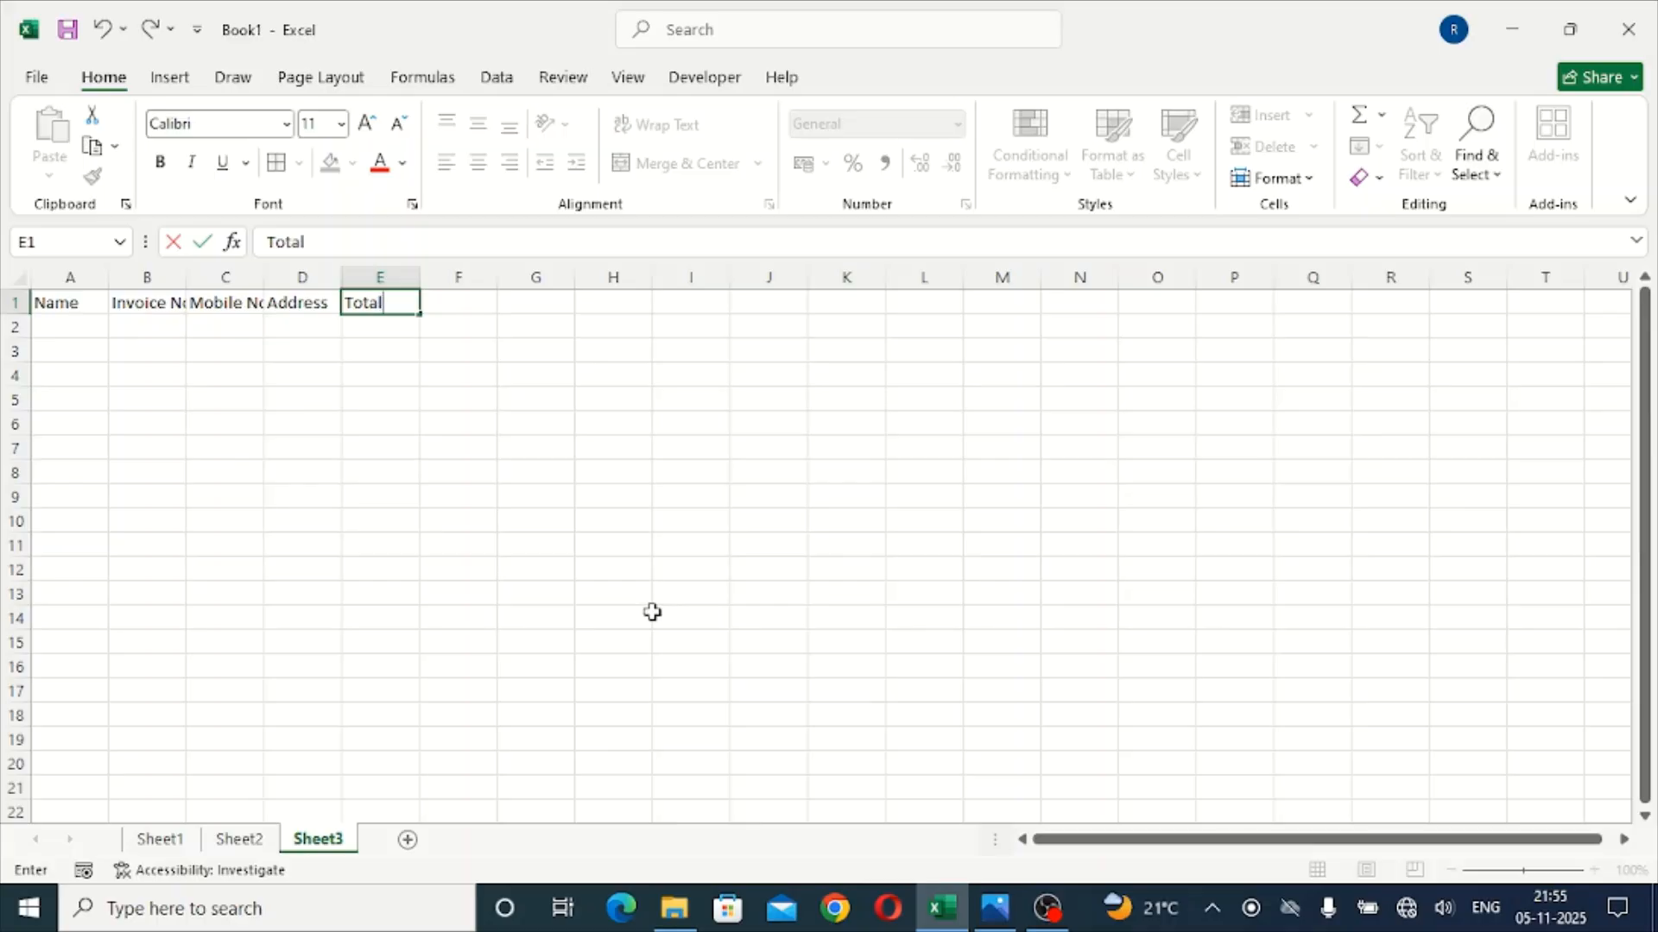
pyautogui.write('Amount')
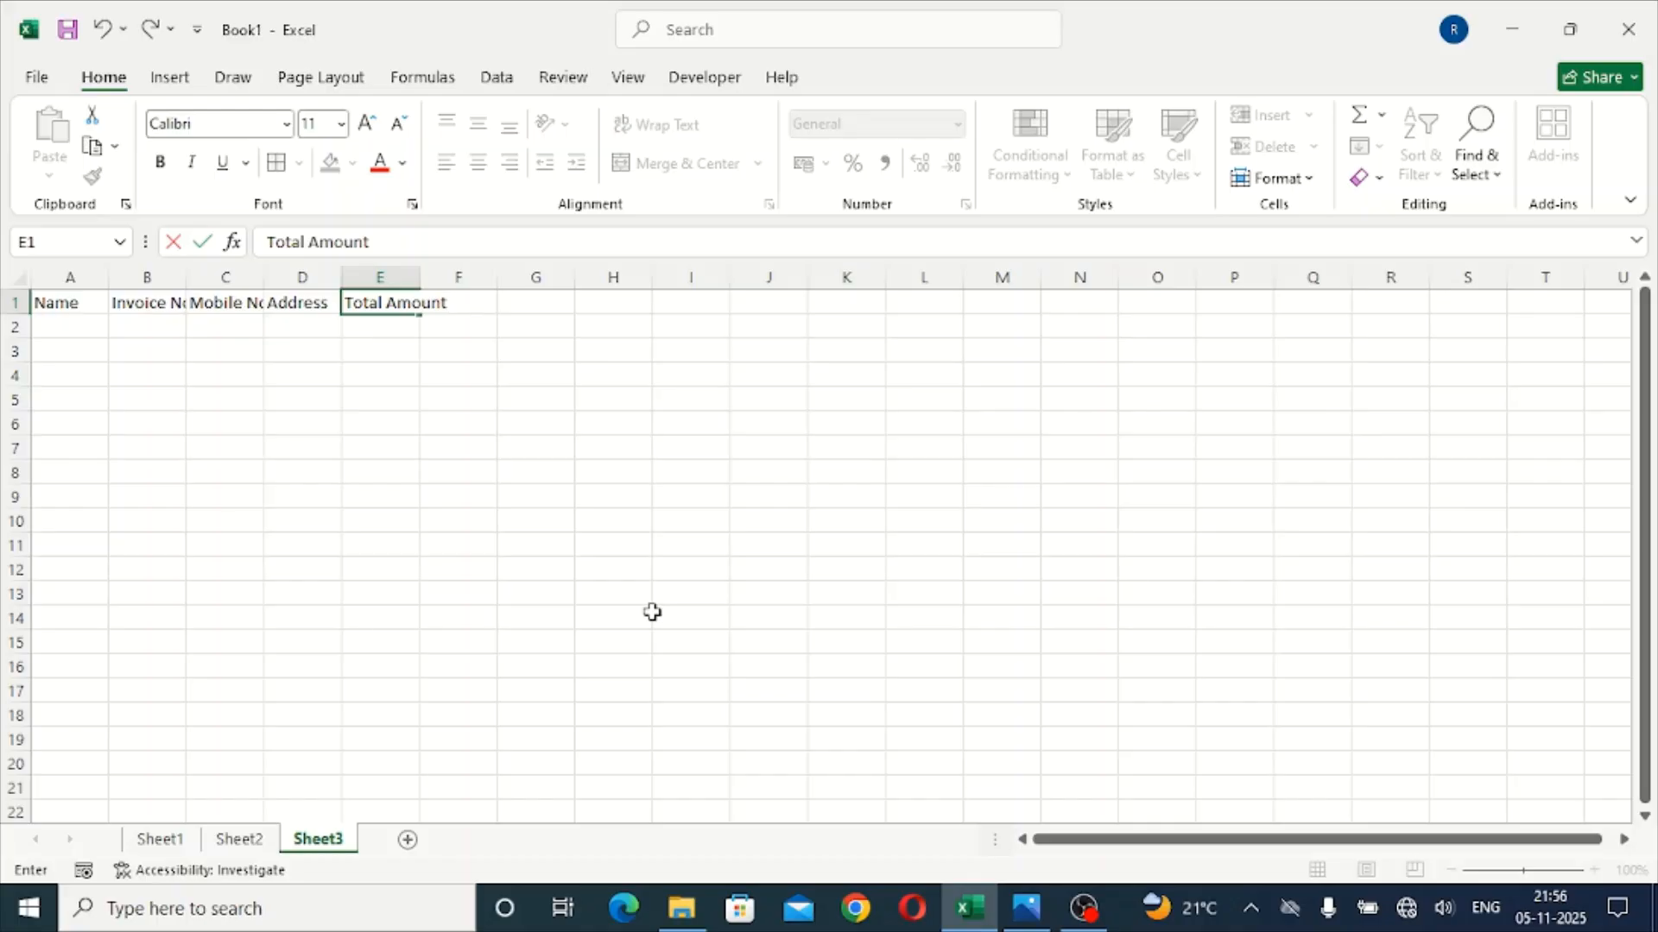
pyautogui.press('Tab')
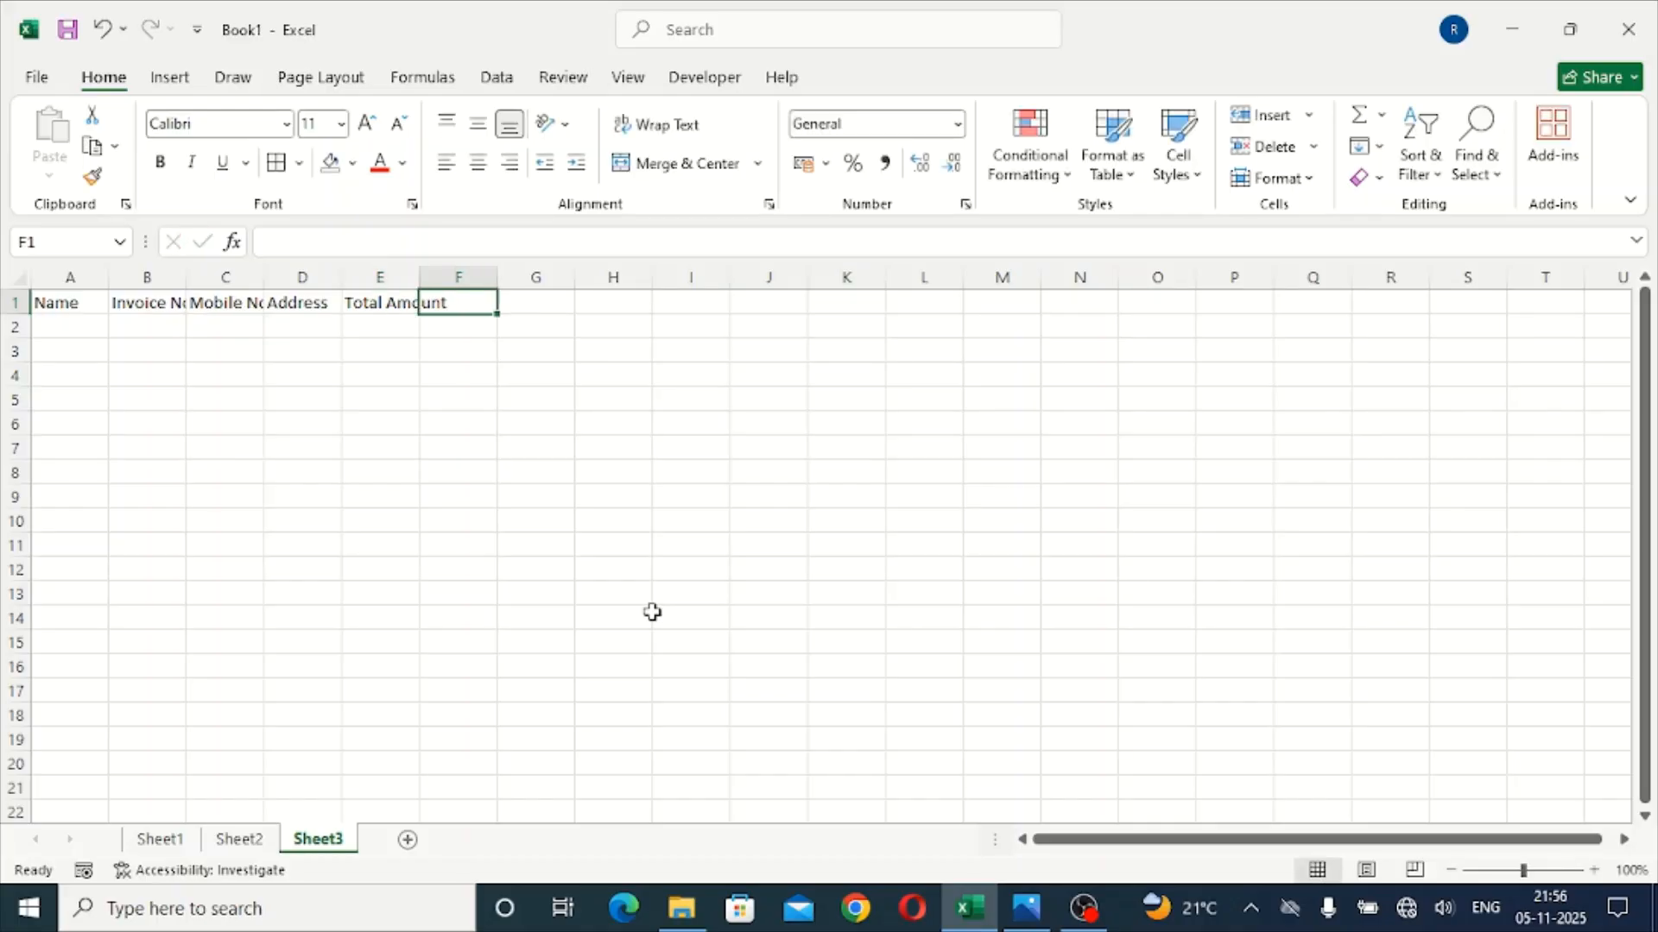
pyautogui.press('Return')
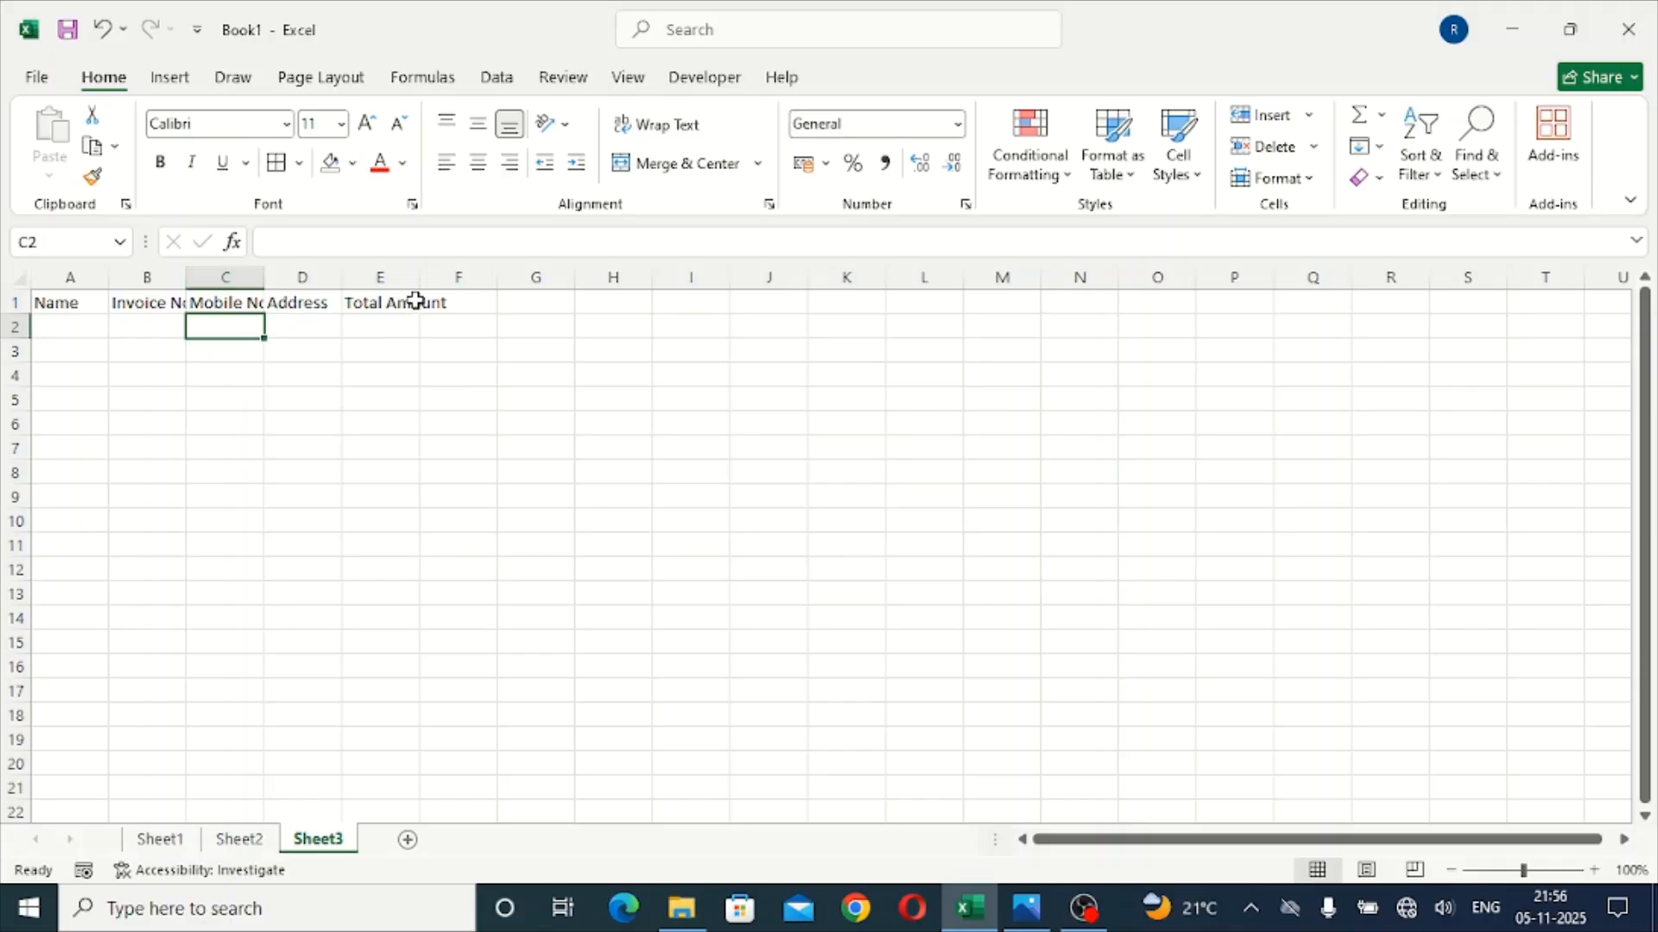
# Step: Widen columns A to E so that every header fits with room to spare
pyautogui.moveTo(419, 277); pyautogui.dragTo(543, 278)
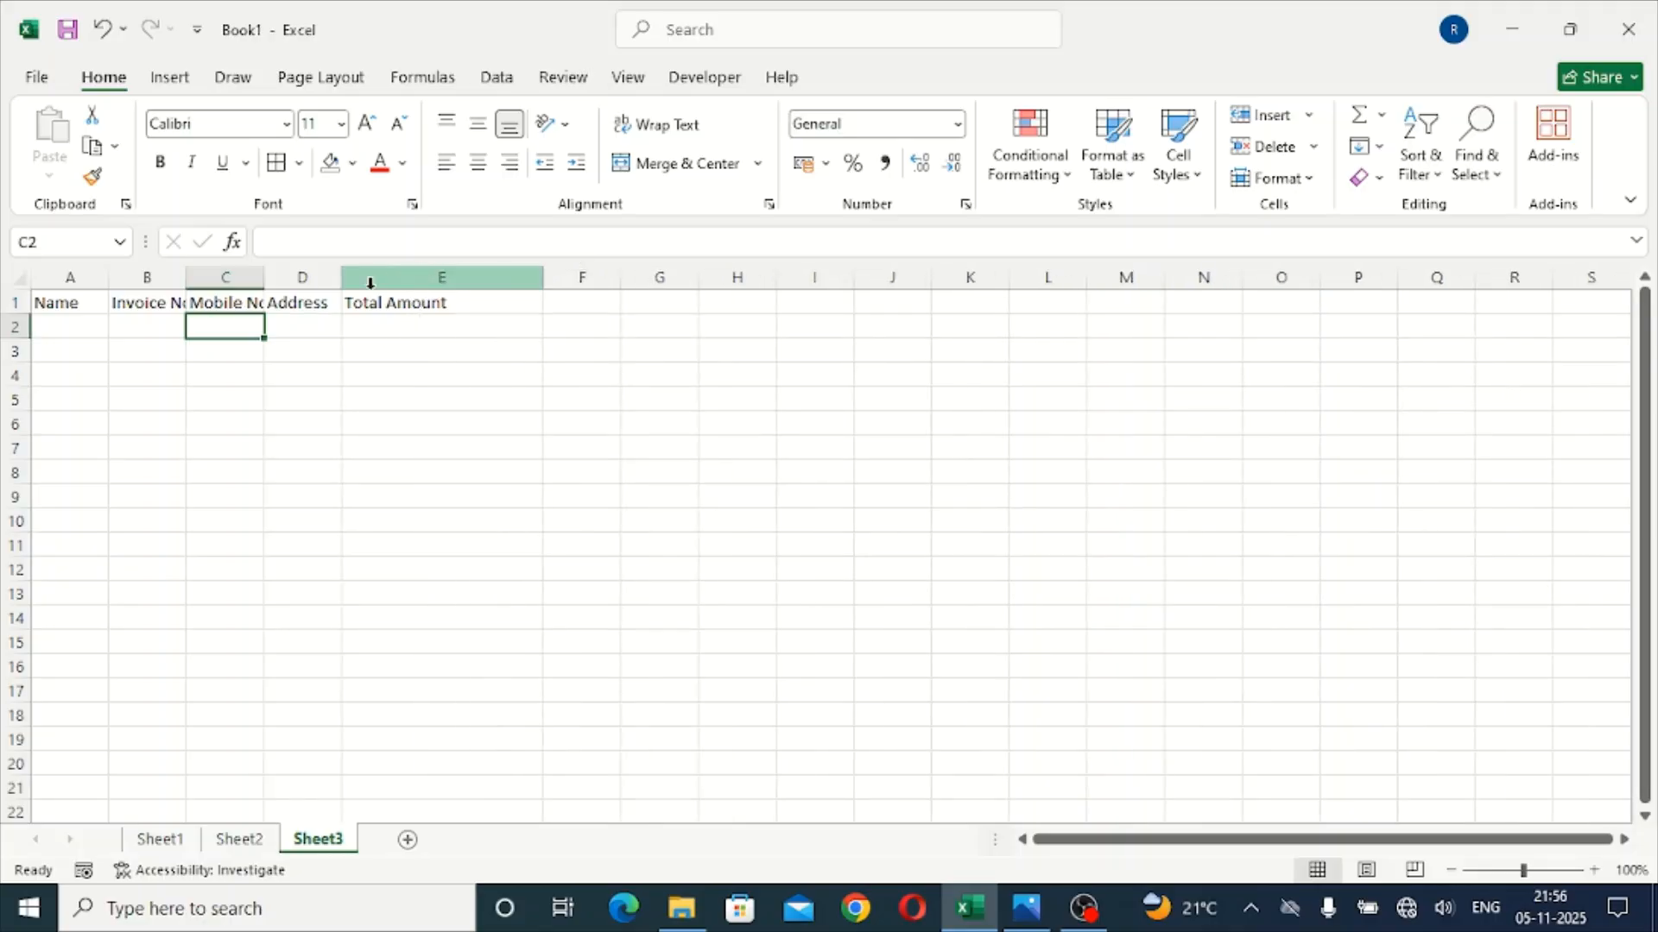
pyautogui.moveTo(340, 277); pyautogui.dragTo(456, 277)
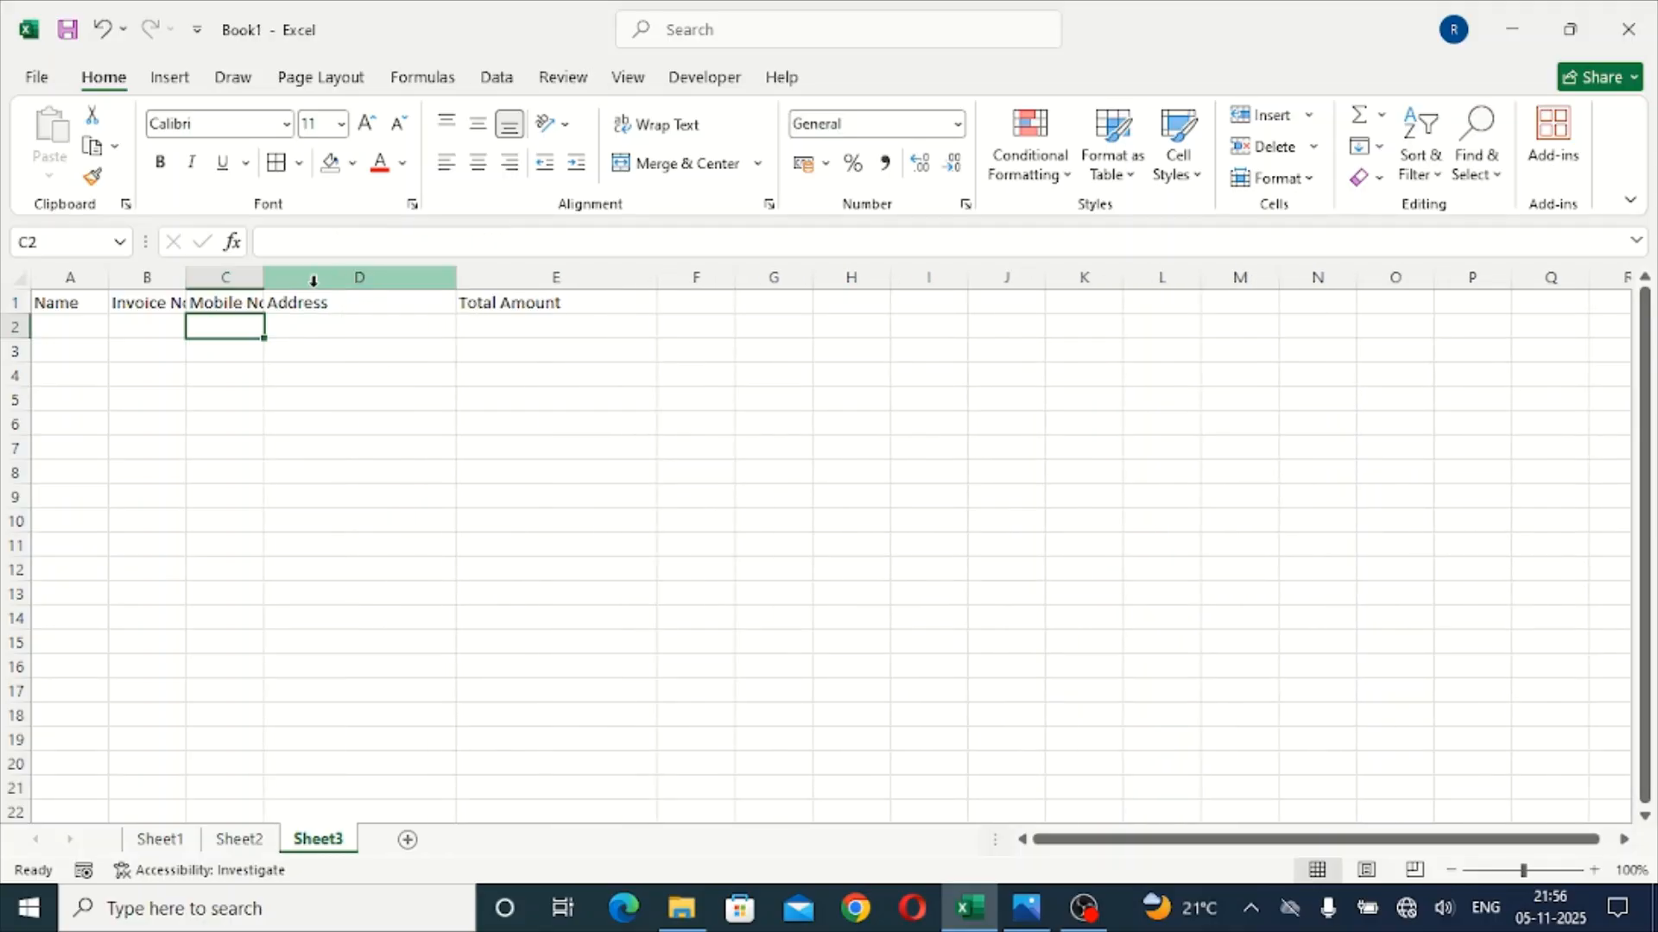
pyautogui.moveTo(255, 275); pyautogui.dragTo(407, 278)
pyautogui.moveTo(184, 278); pyautogui.dragTo(308, 278)
pyautogui.moveTo(110, 279); pyautogui.dragTo(278, 274)
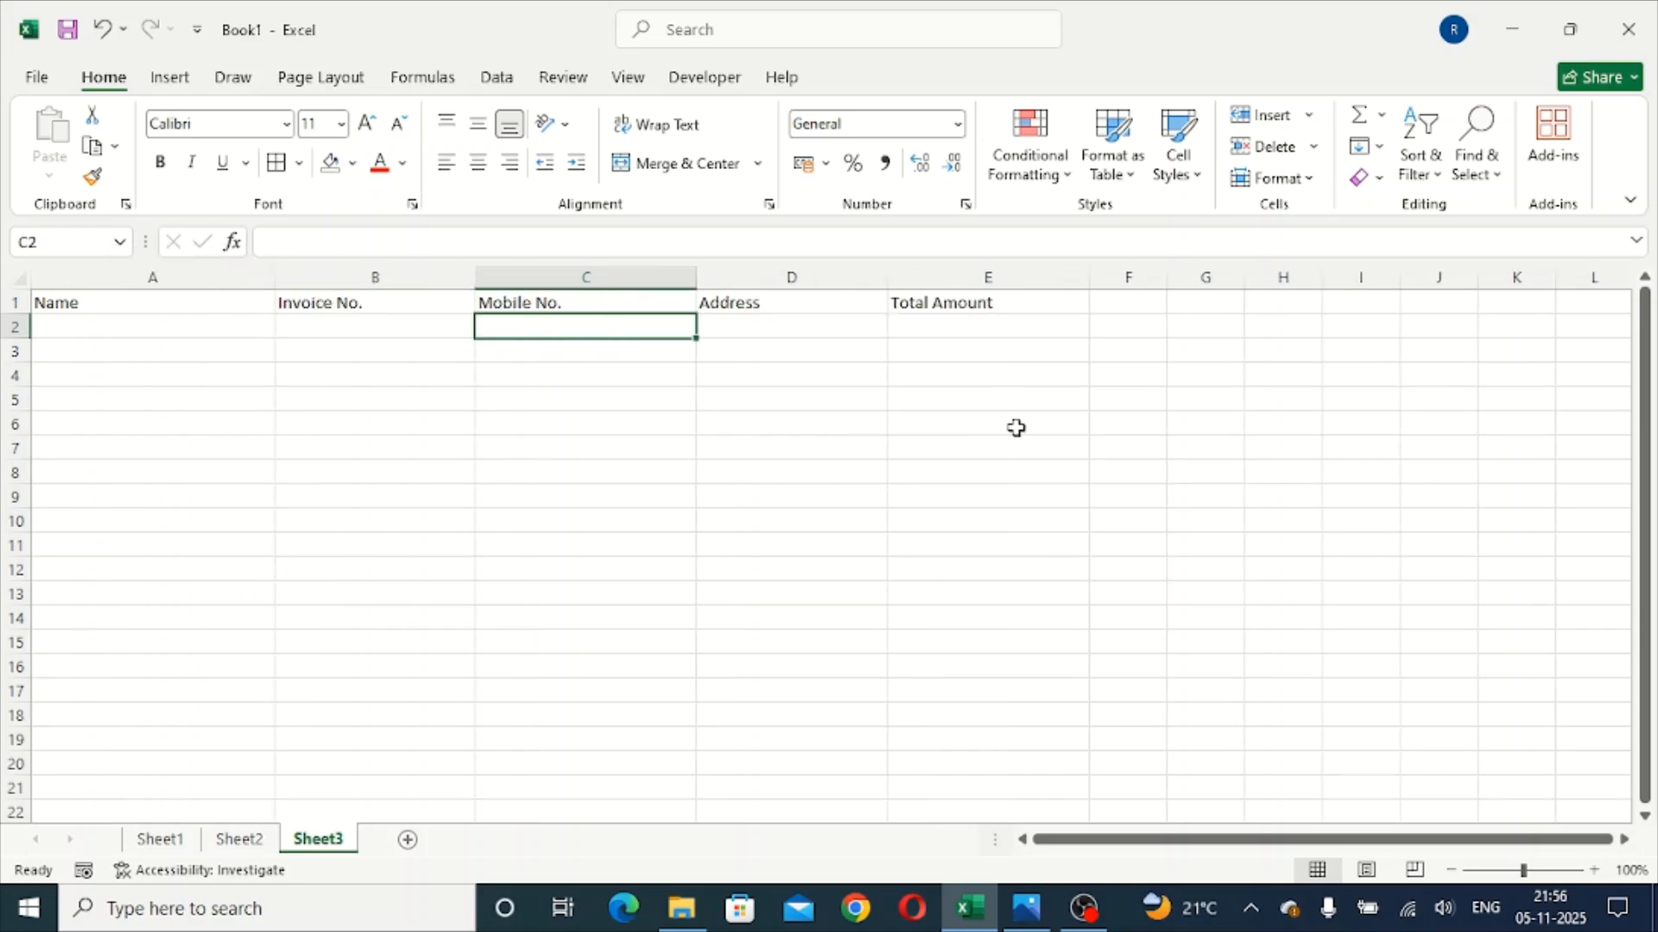
pyautogui.click(1183, 420)
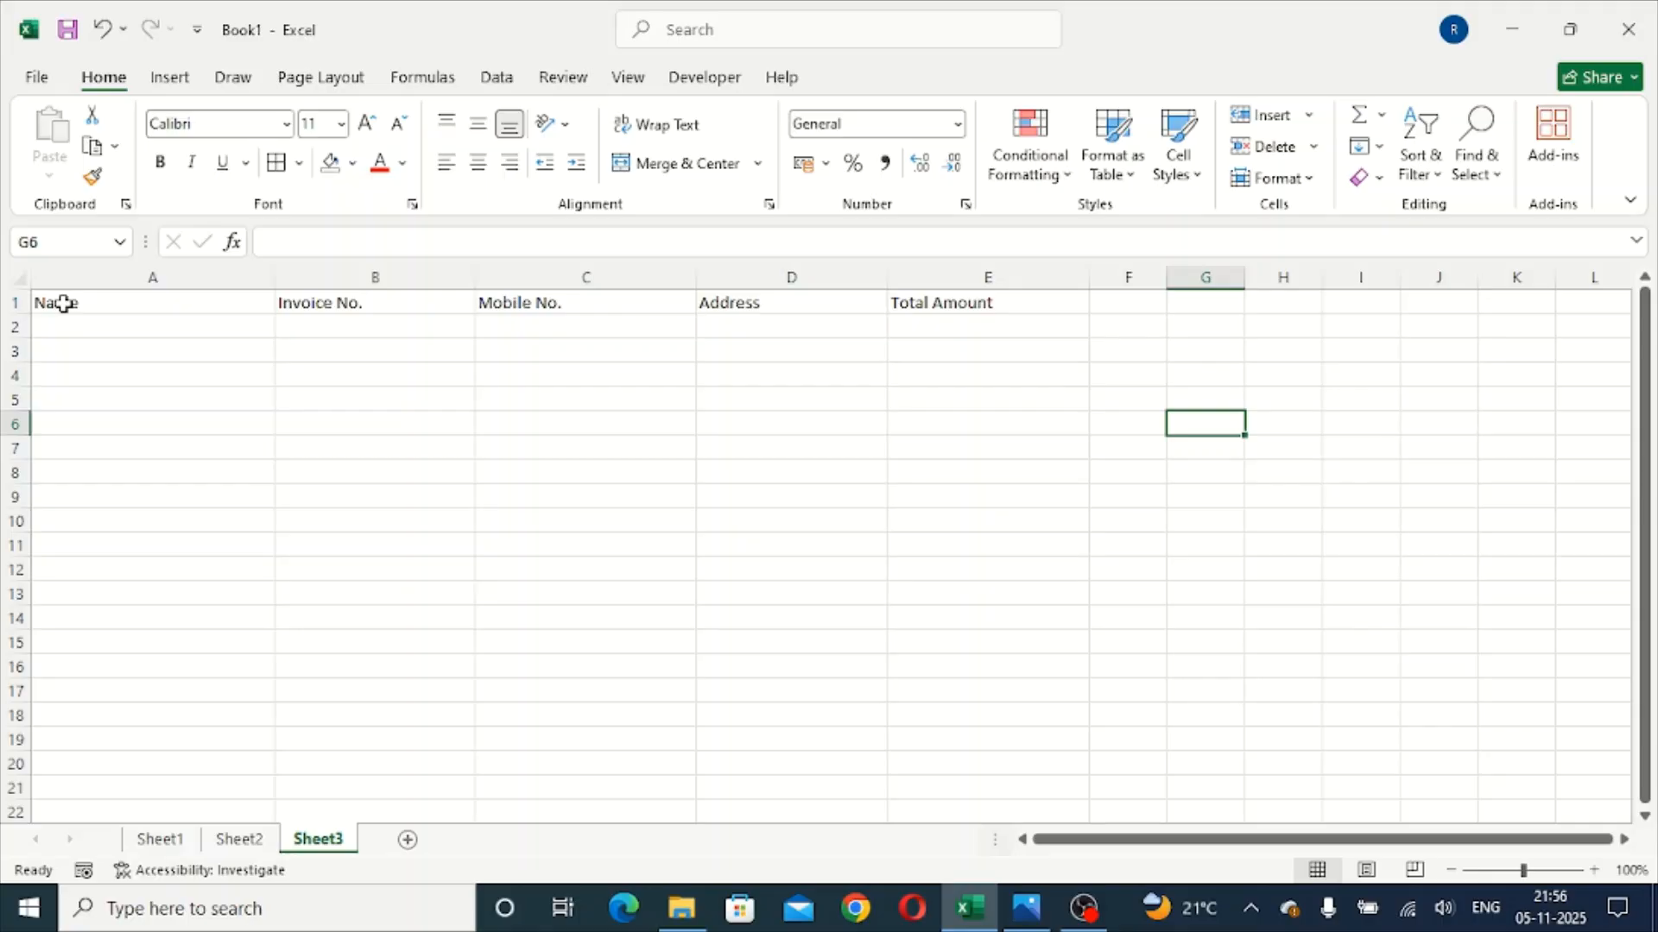
pyautogui.moveTo(63, 304); pyautogui.dragTo(954, 605)
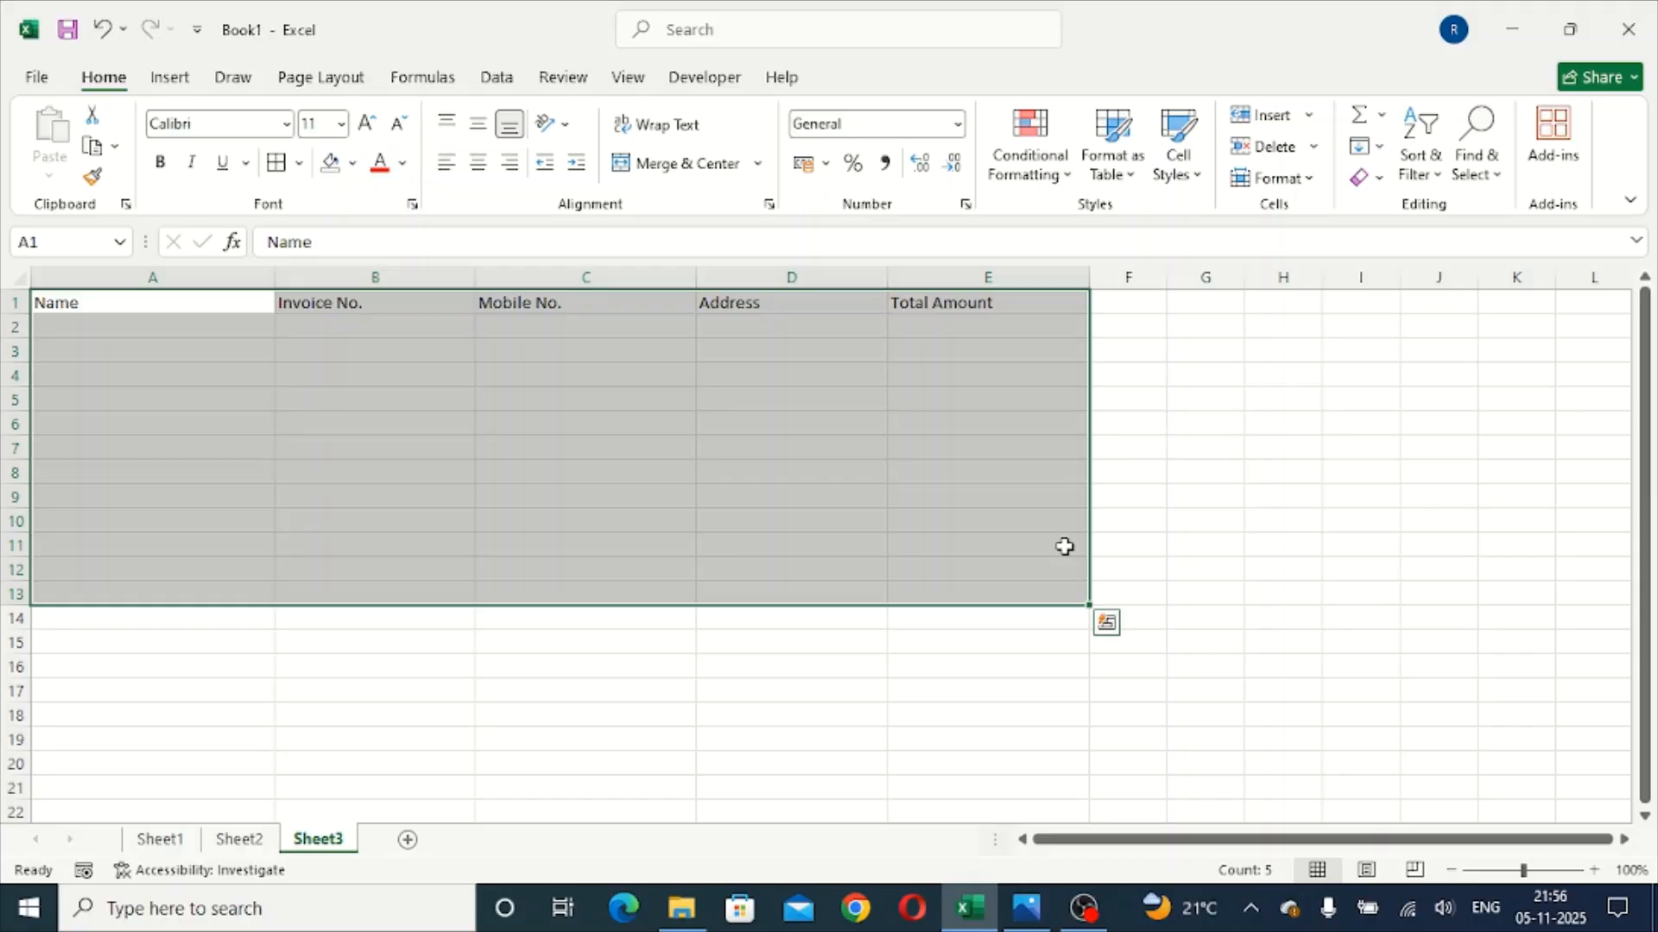
pyautogui.click(1140, 345)
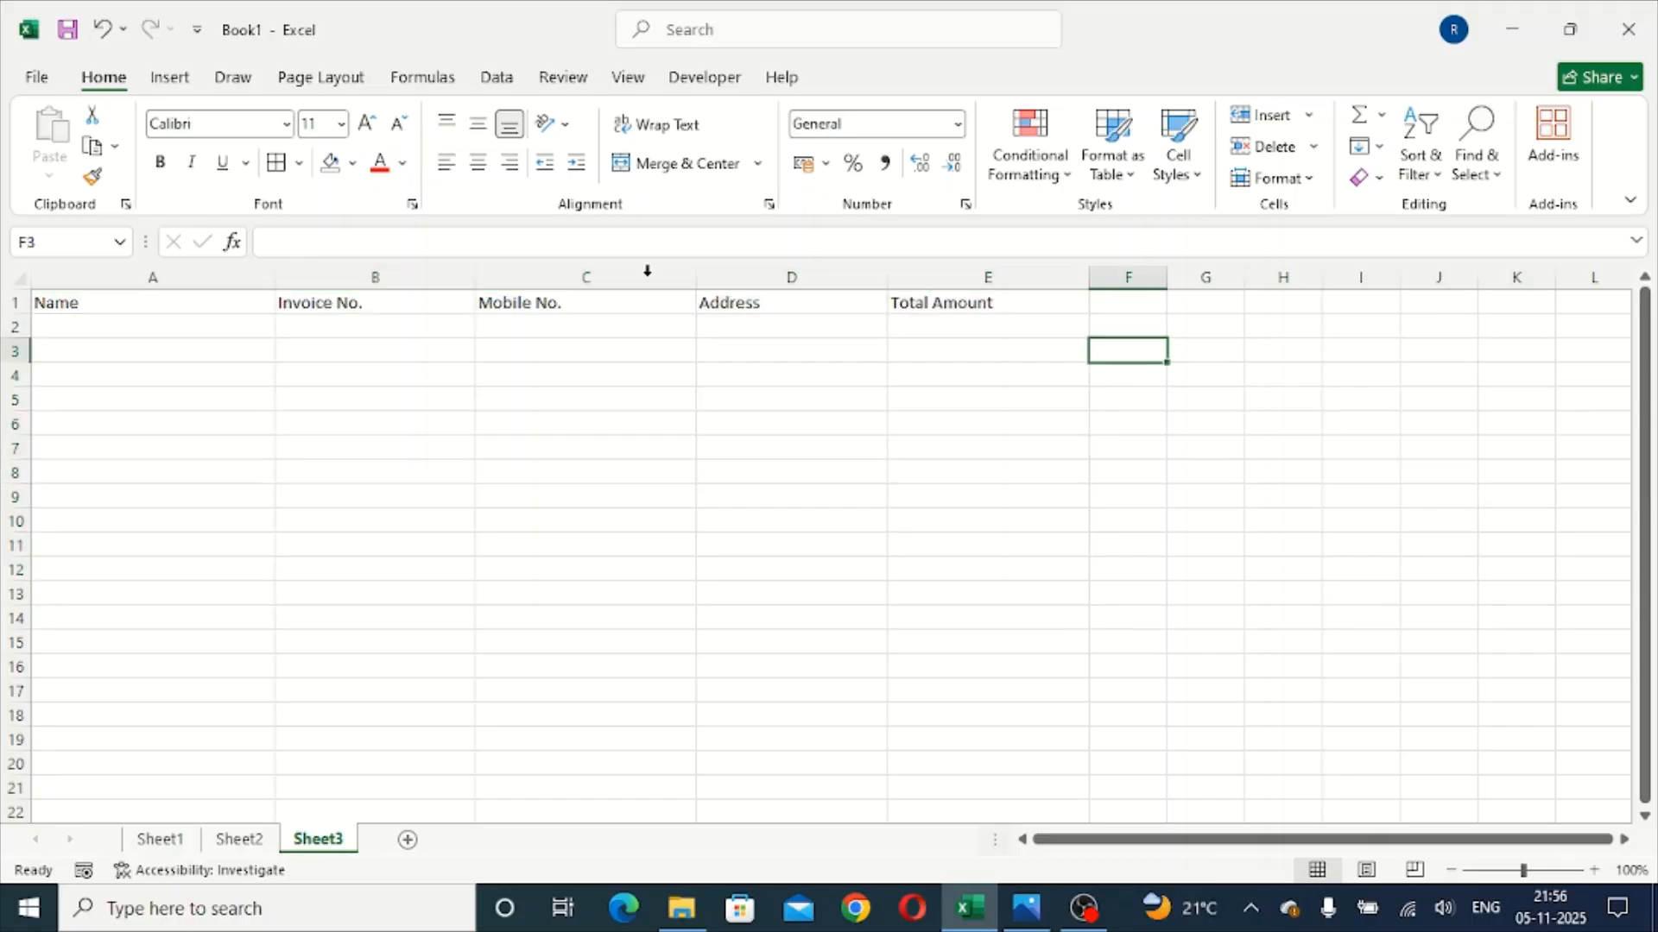
pyautogui.click(220, 282)
pyautogui.moveTo(220, 283)
pyautogui.mouseDown()
pyautogui.moveTo(1096, 277)
pyautogui.moveTo(1020, 279)
pyautogui.mouseUp()
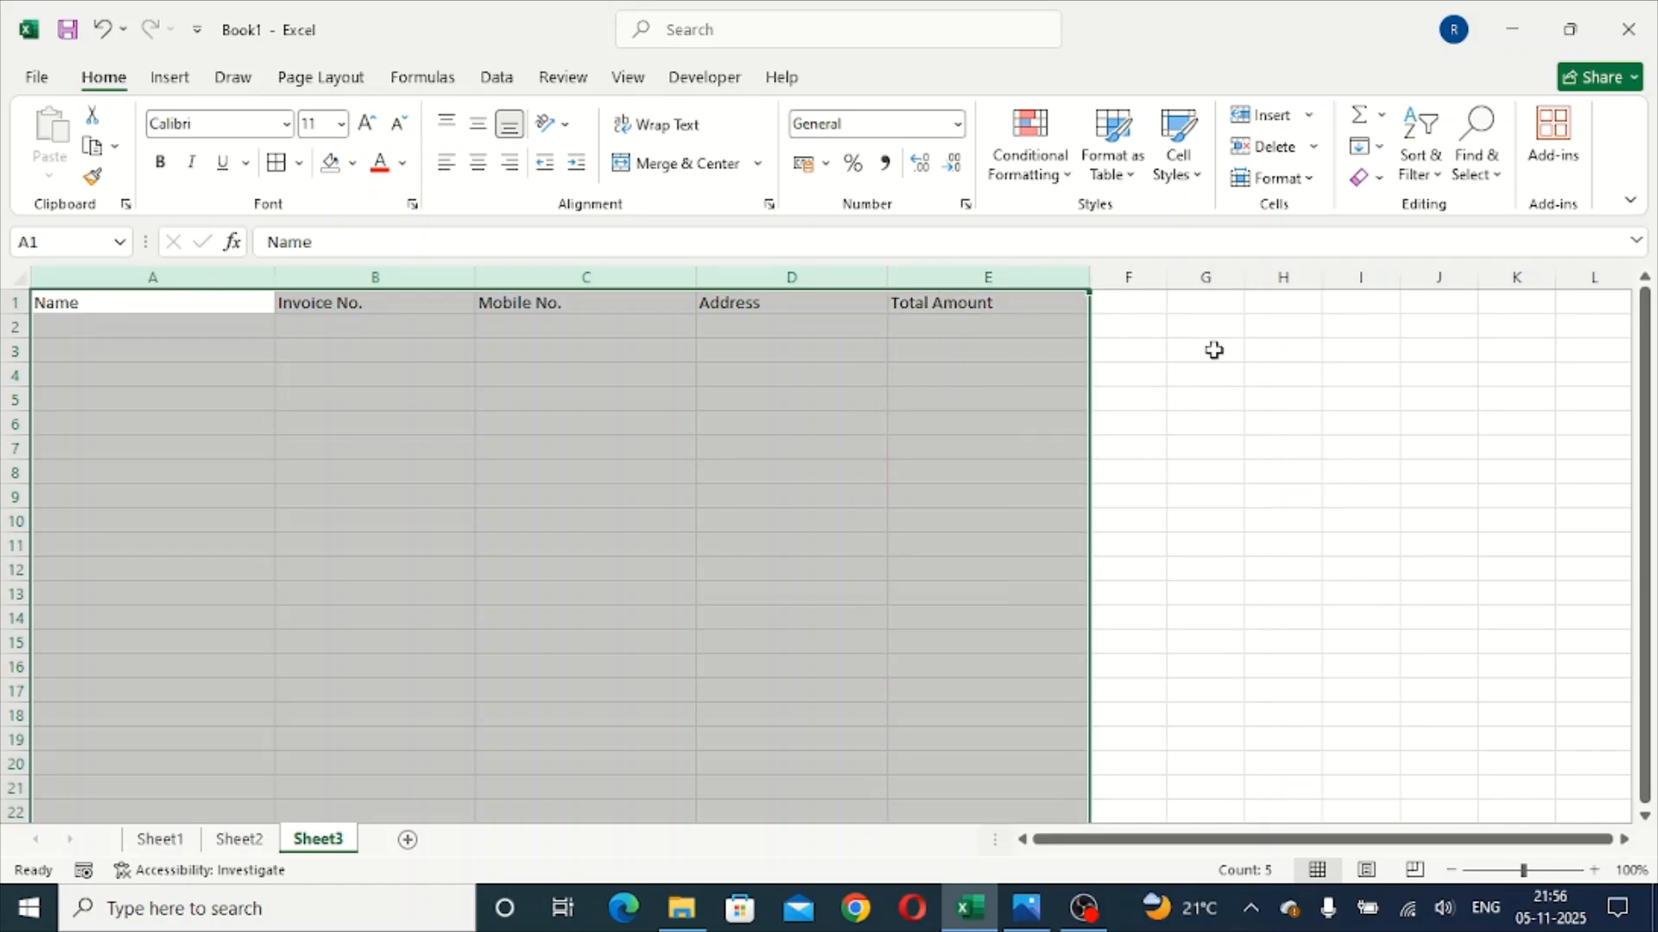
pyautogui.click(1214, 349)
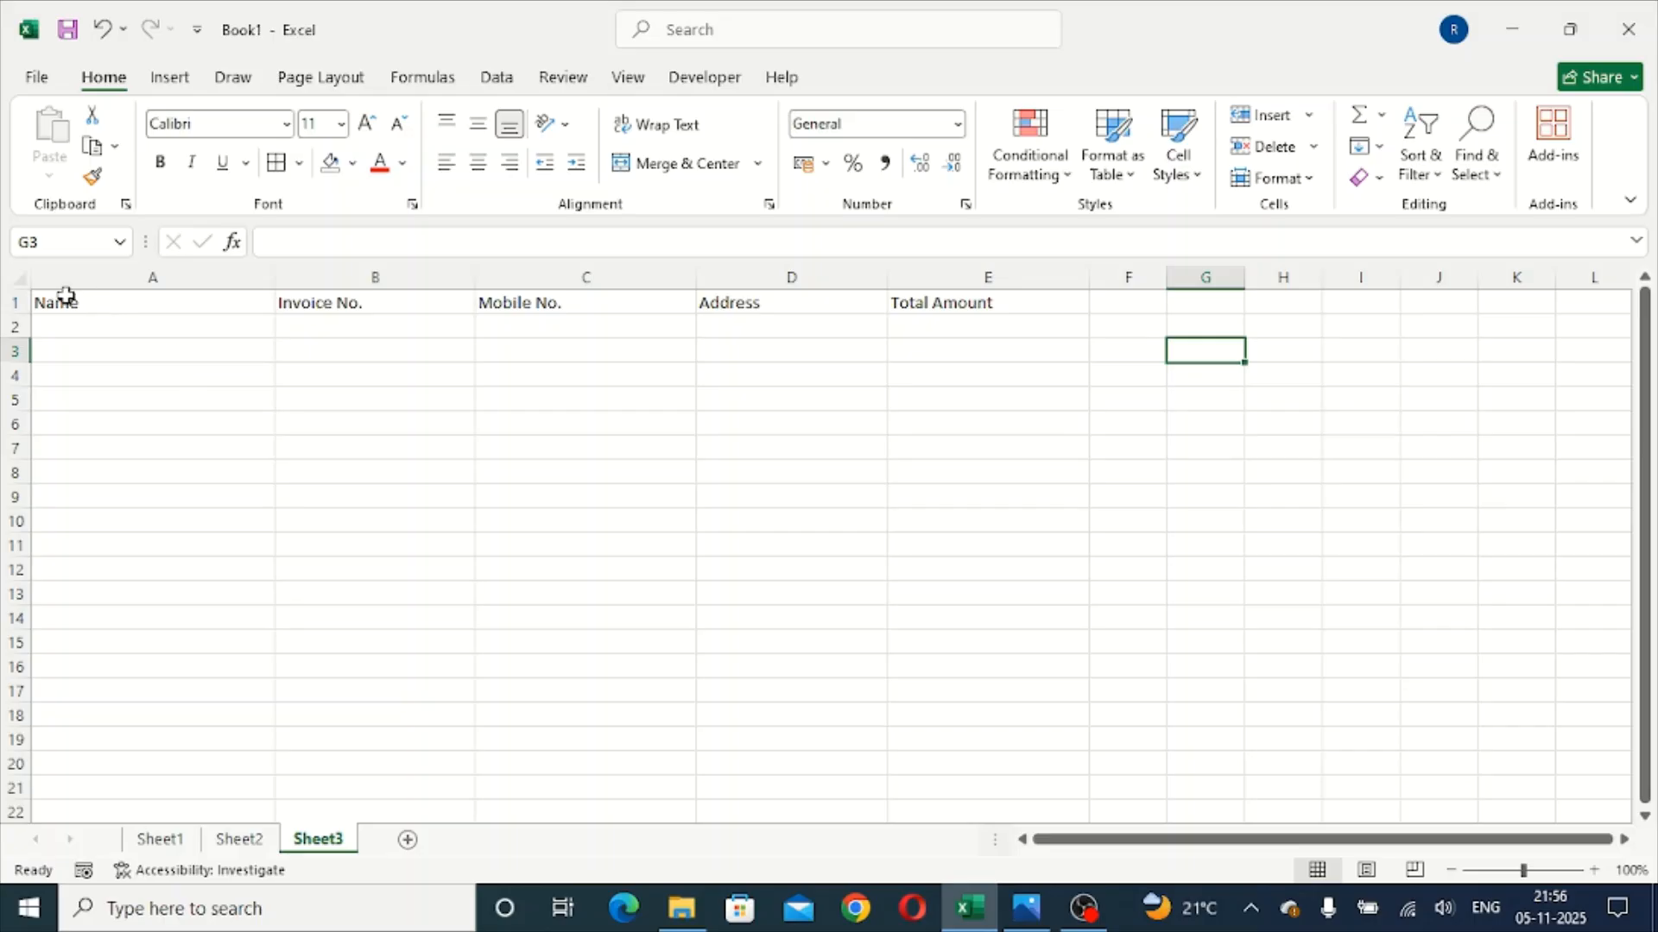
# Step: Convert the range A1:E50 into a table that uses the first row as headers
pyautogui.click(93, 304)
pyautogui.moveTo(94, 304); pyautogui.dragTo(1034, 499)
pyautogui.scroll(14, 1034, 499)
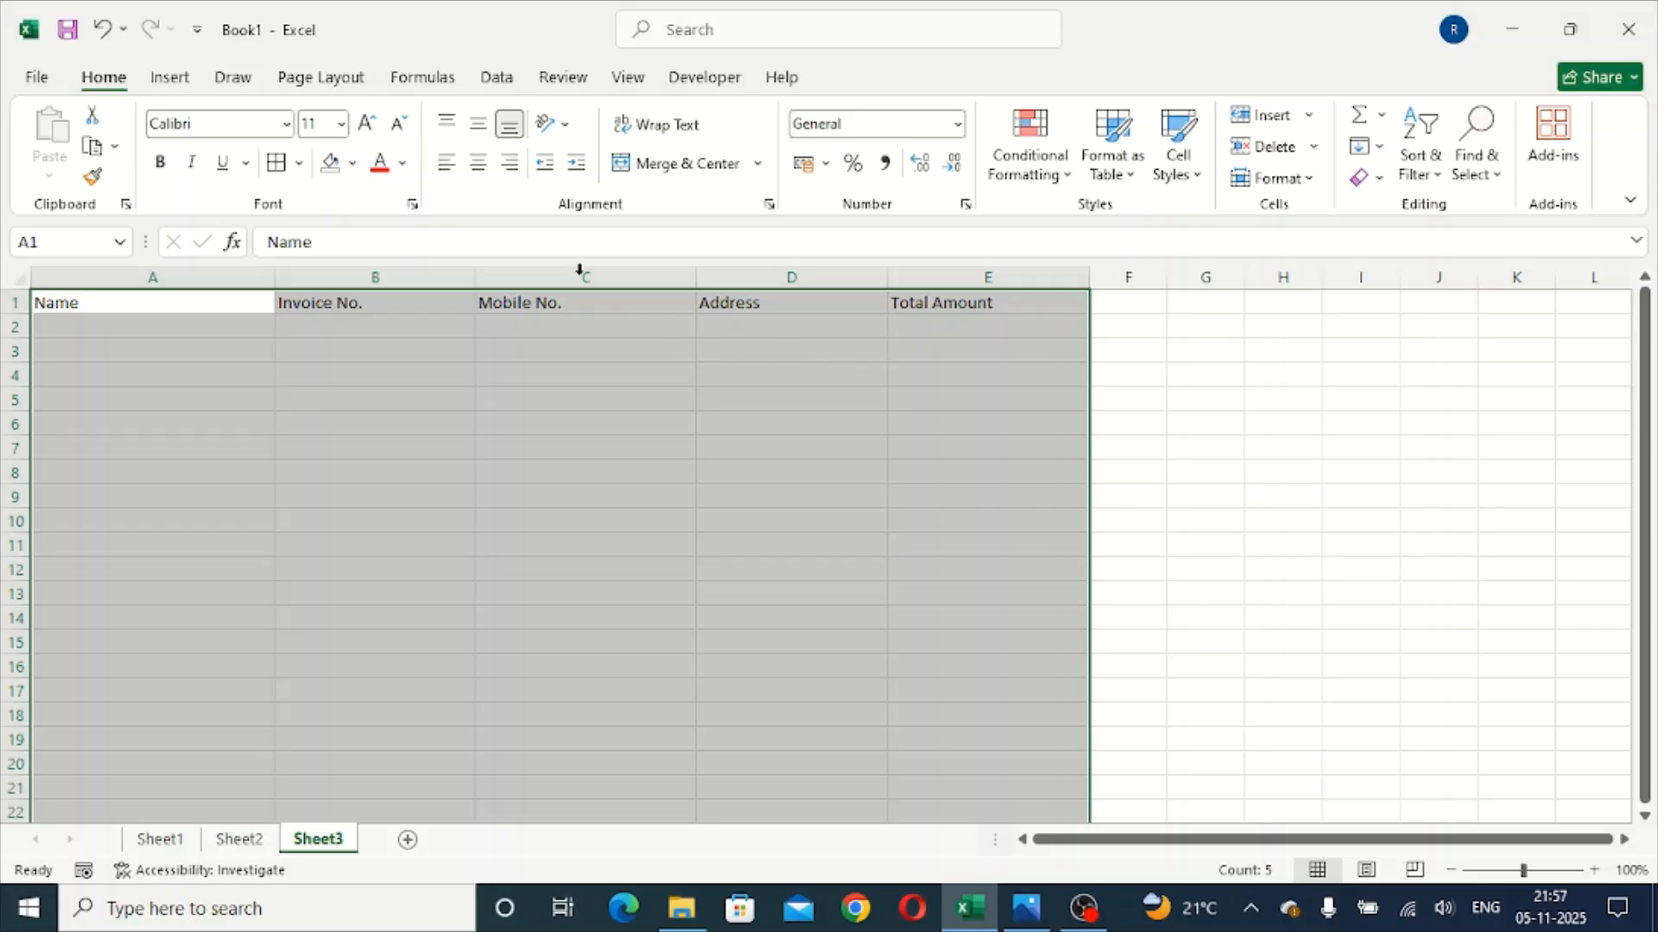
pyautogui.click(156, 86)
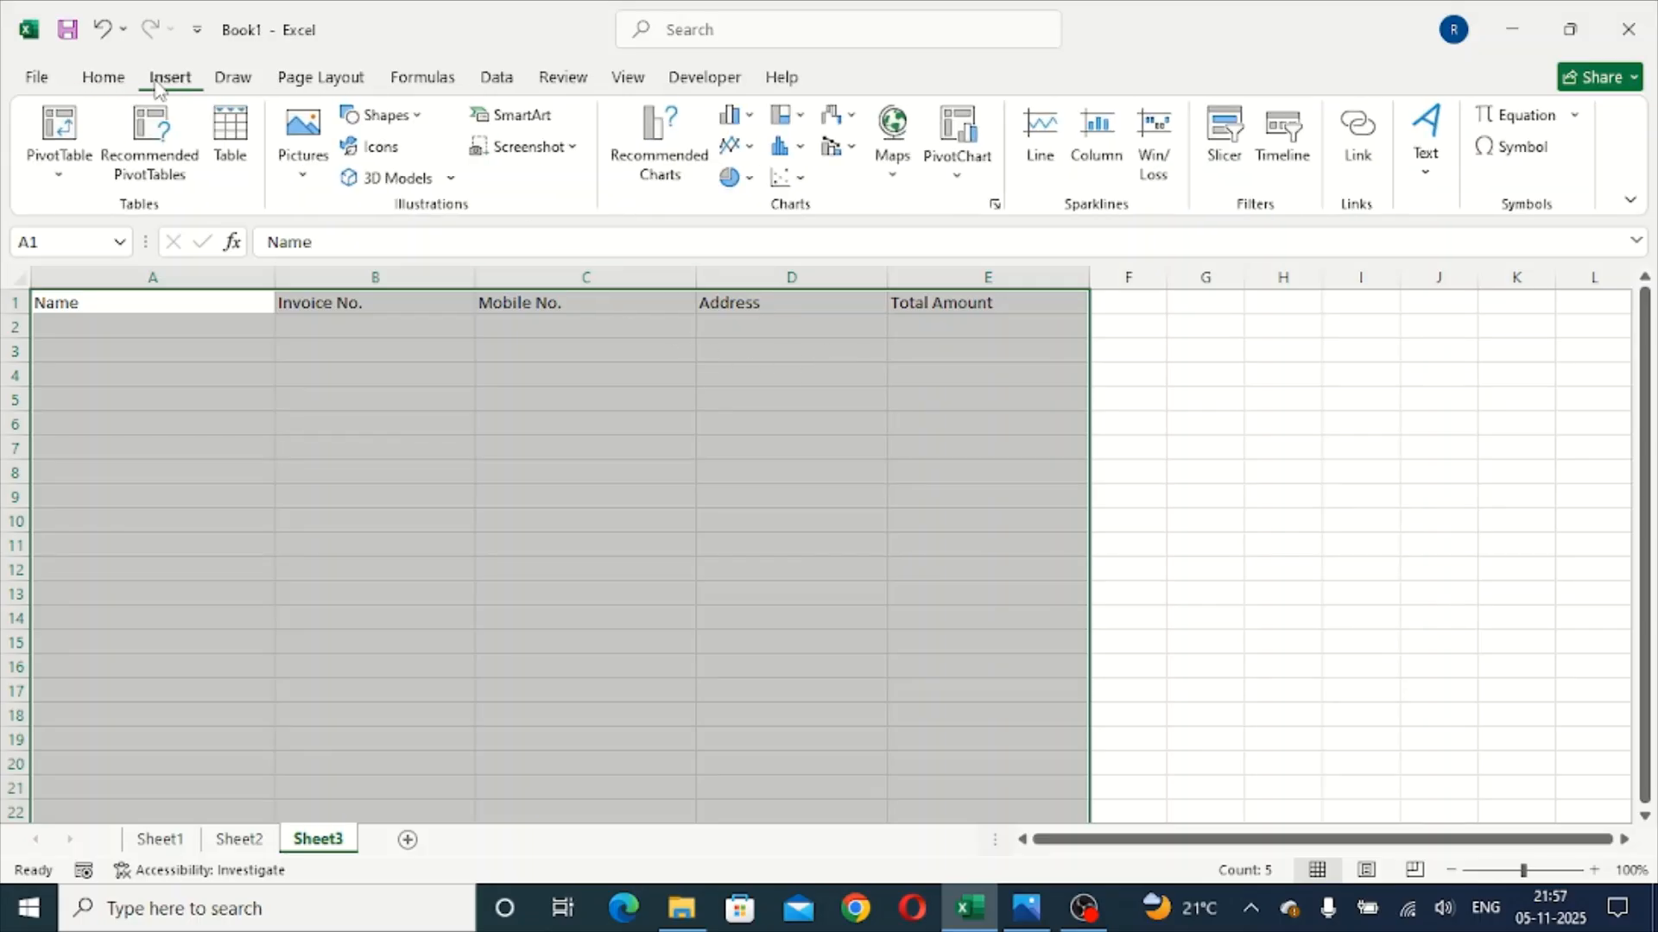
pyautogui.click(227, 156)
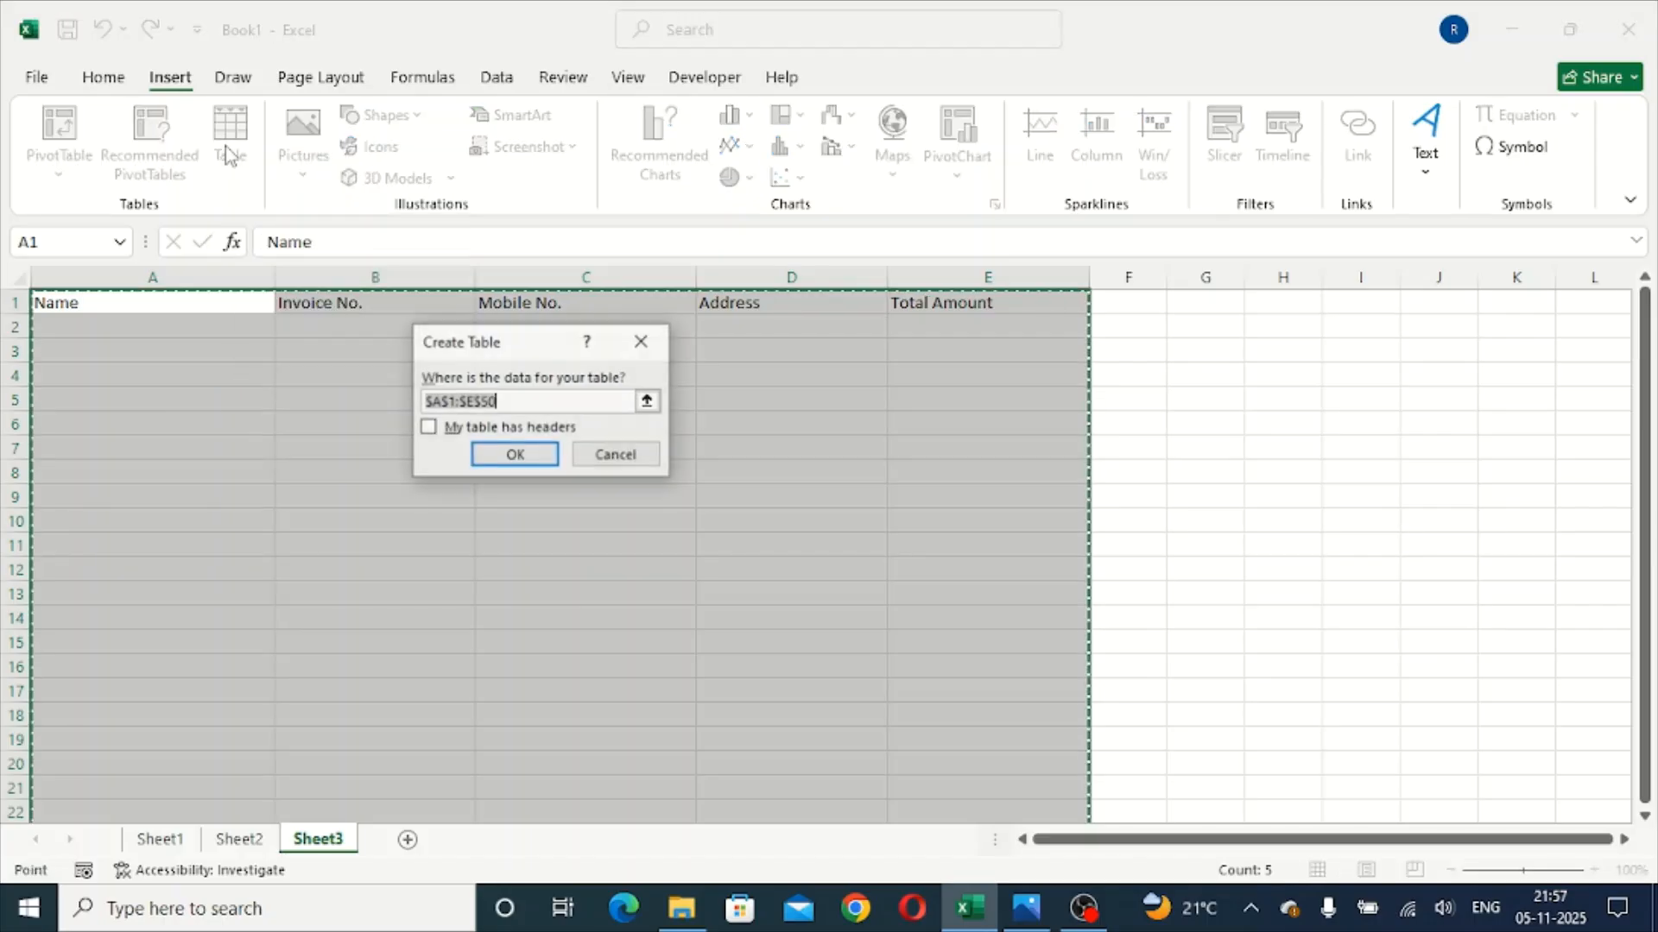
pyautogui.click(428, 428)
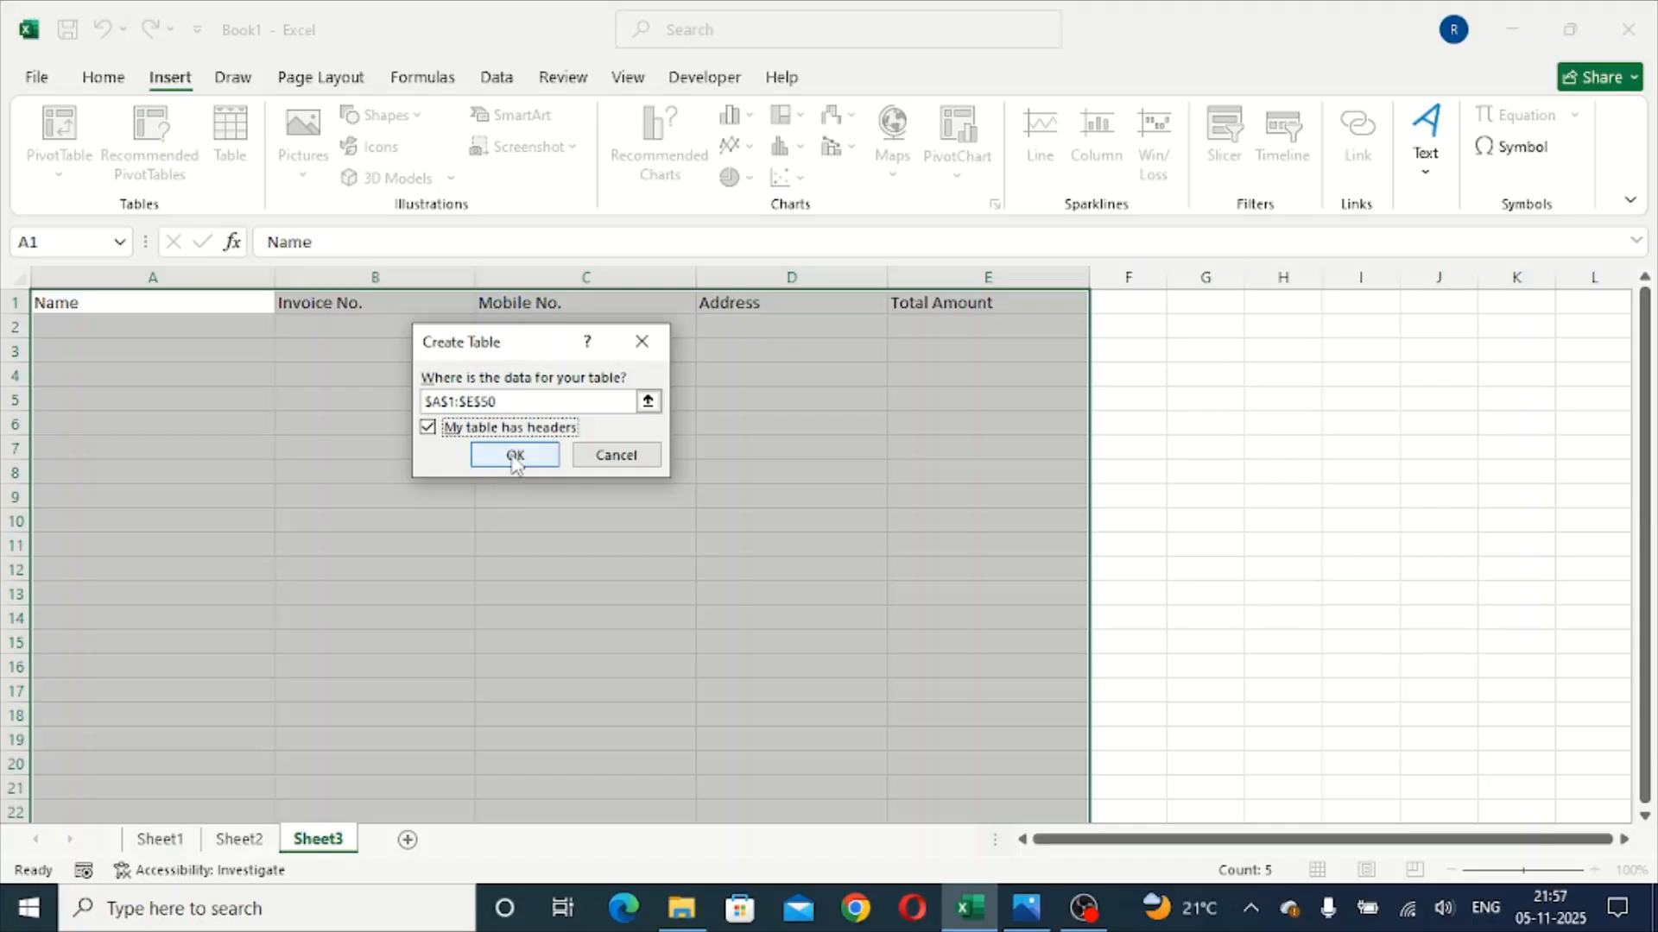
pyautogui.click(514, 455)
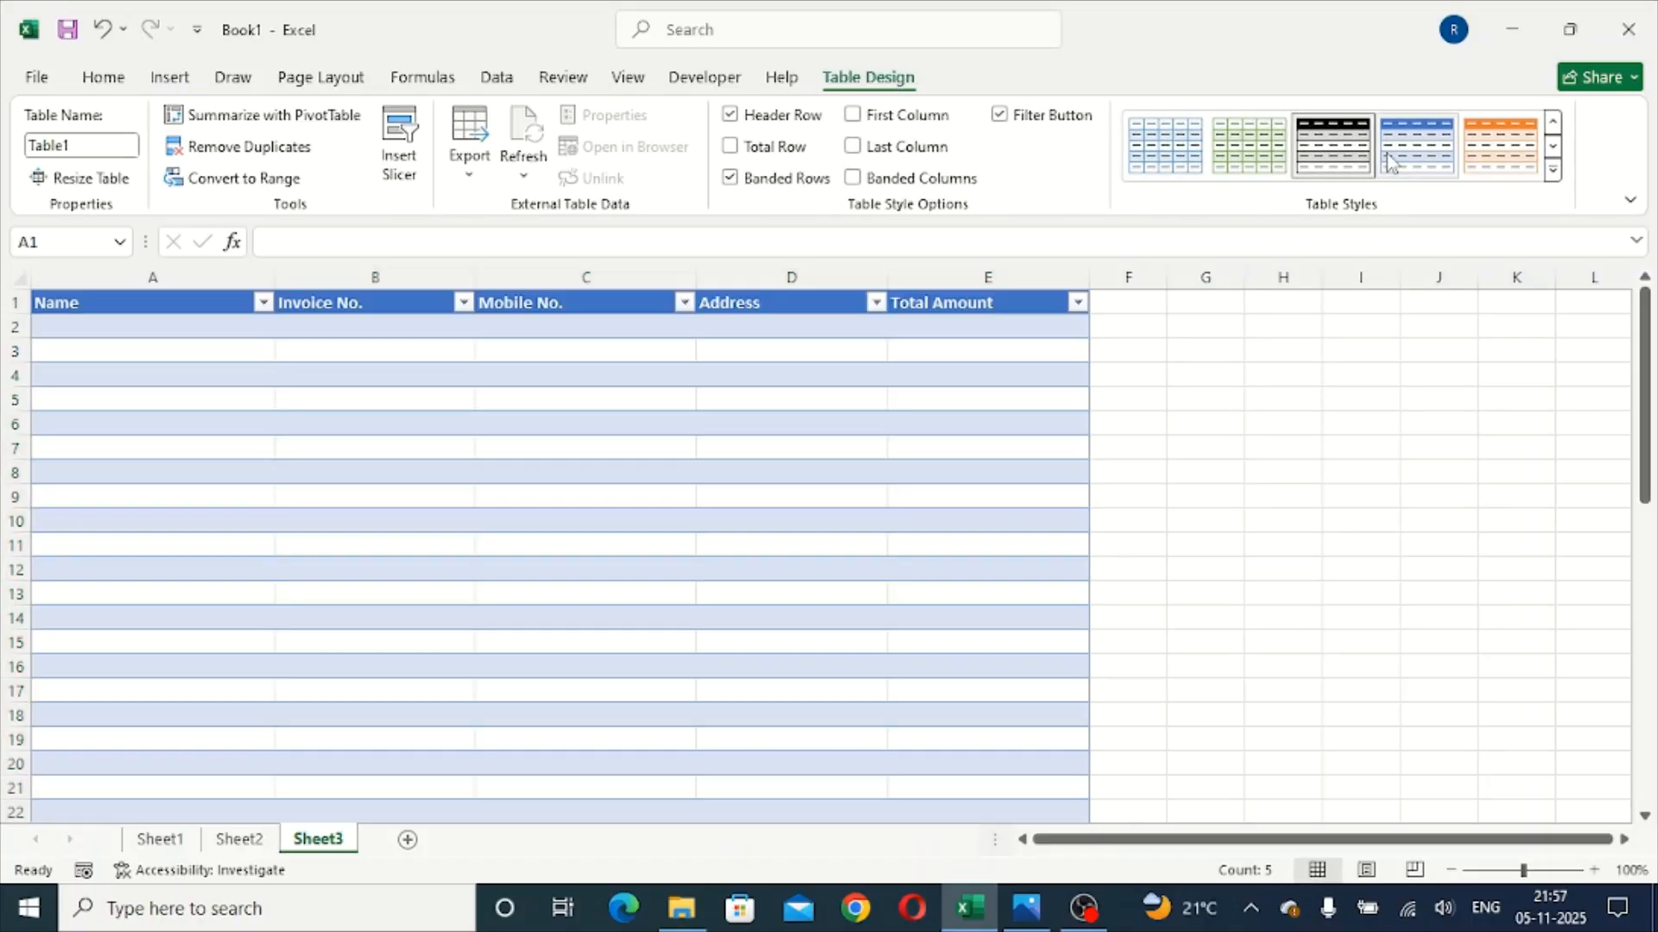
# Step: Restyle the Sheet3 table with the light table style that has a solid blue header row and blue row lines
pyautogui.click(1332, 145)
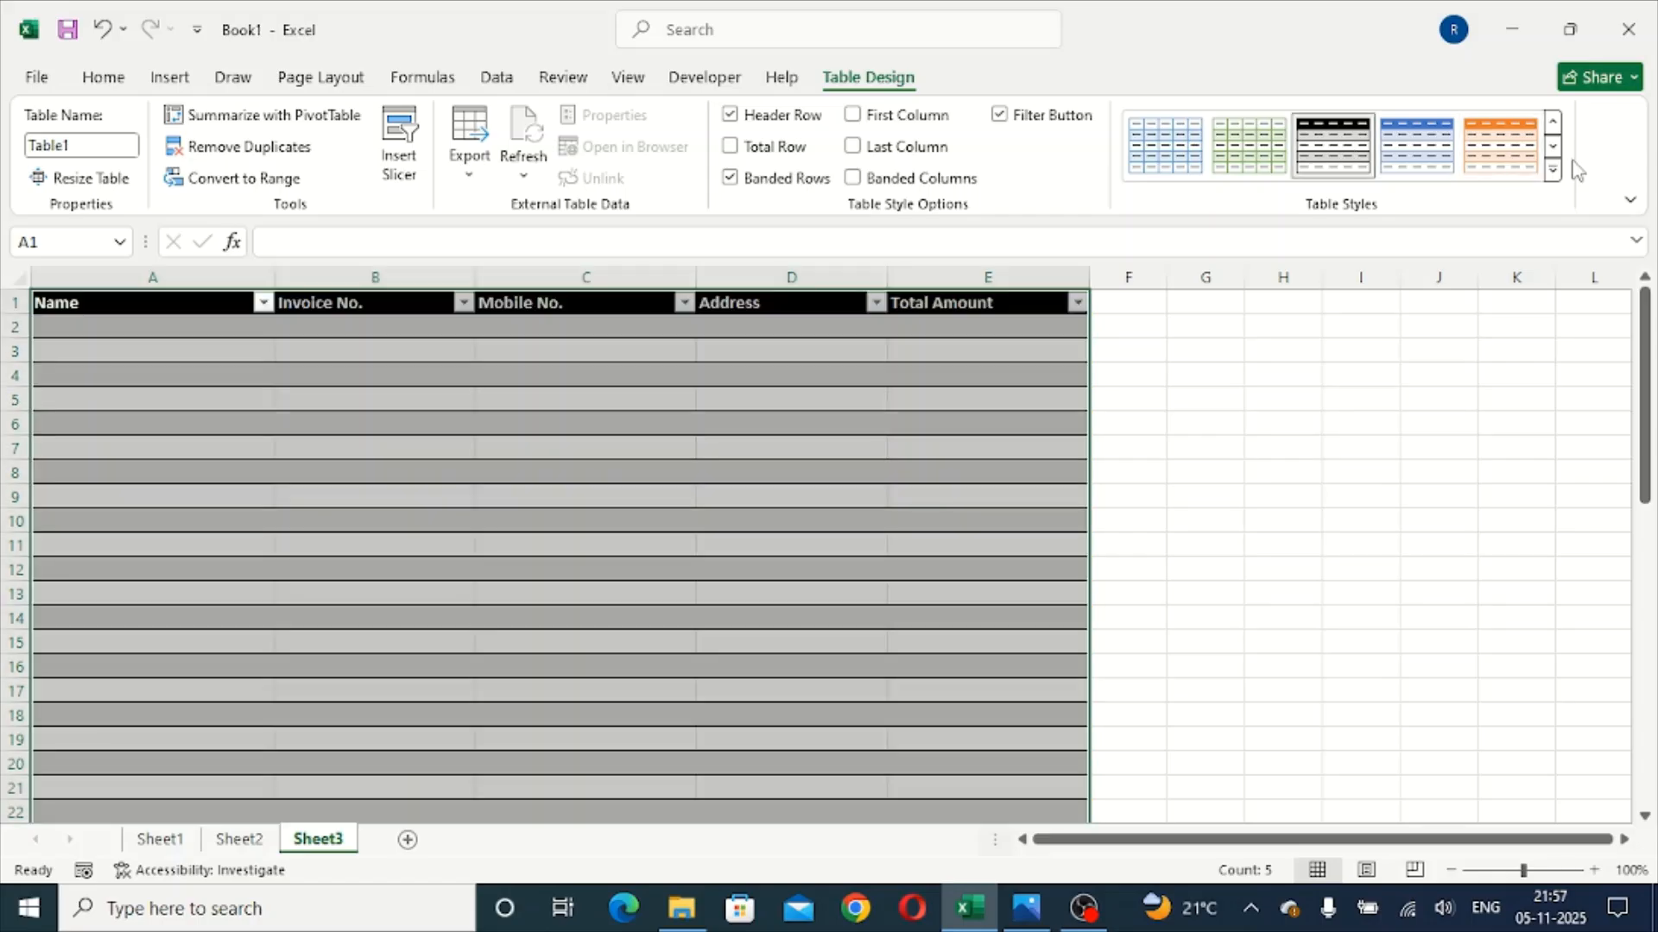
pyautogui.click(1553, 172)
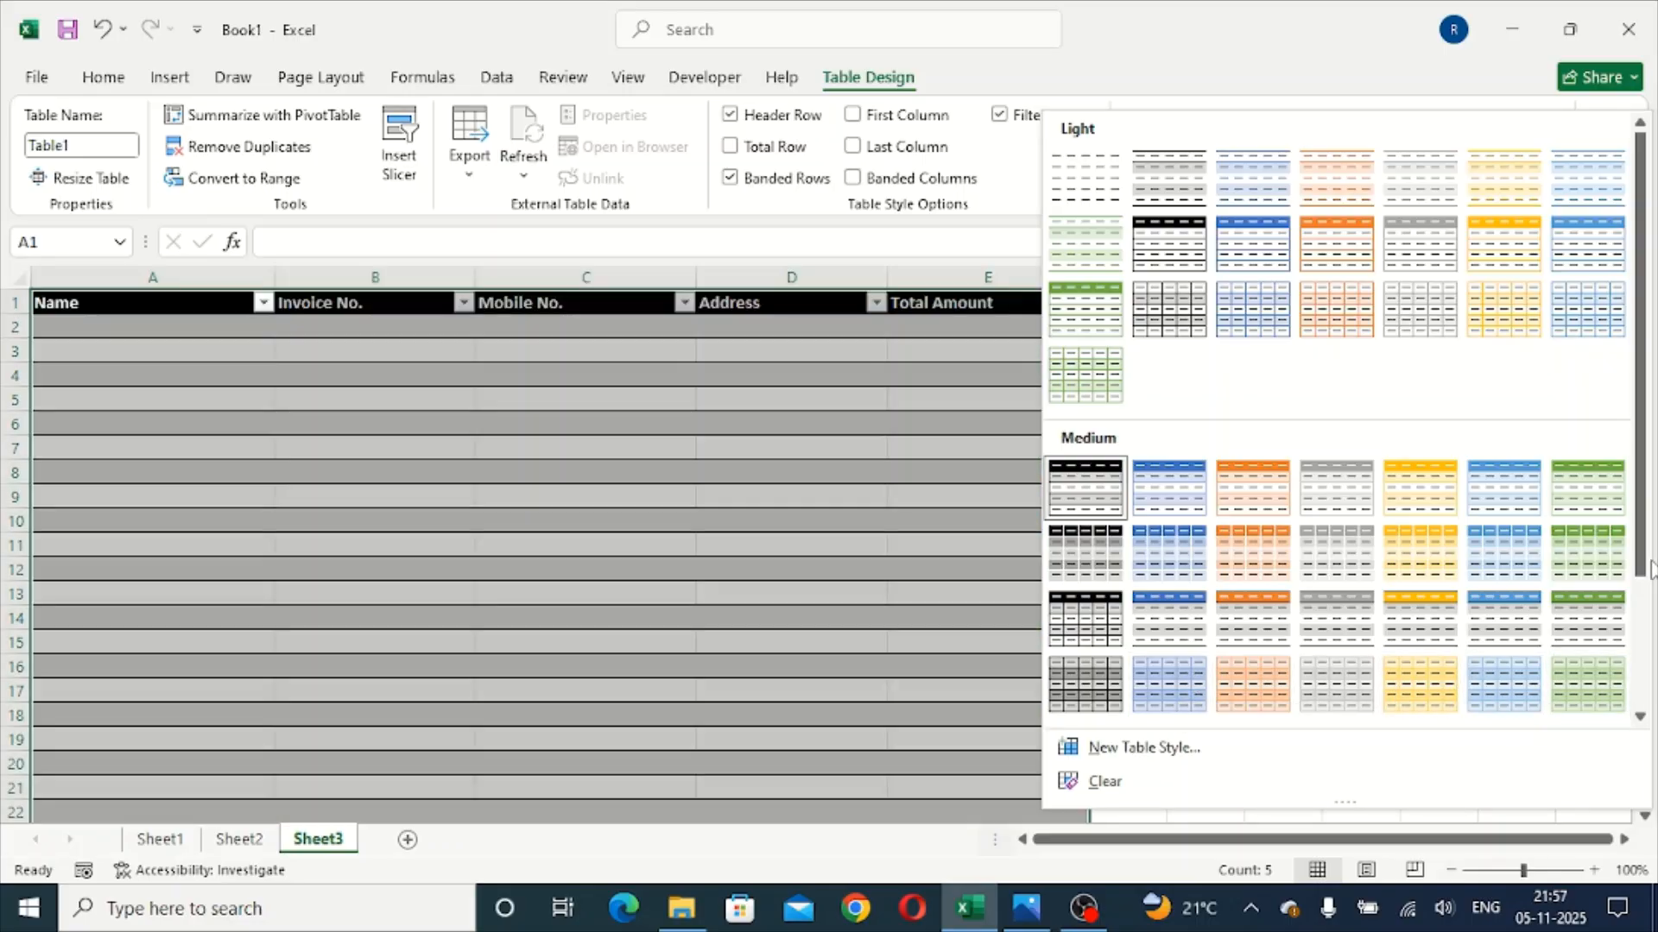
pyautogui.moveTo(1650, 570); pyautogui.dragTo(1642, 699)
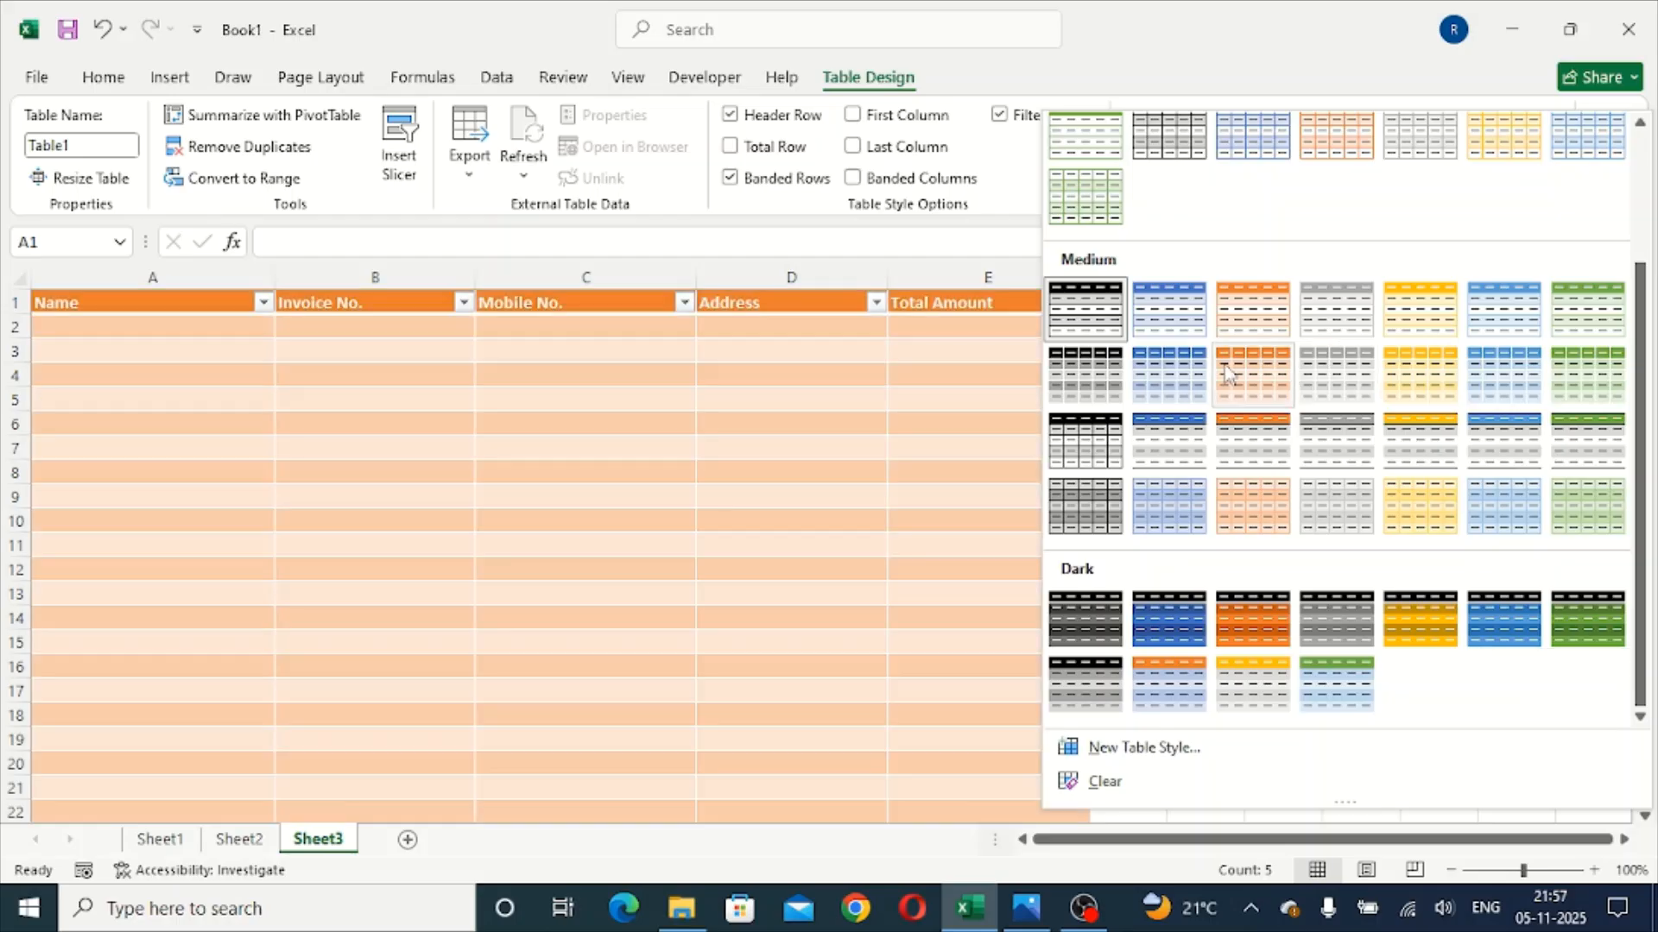
pyautogui.scroll(3, 1224, 364)
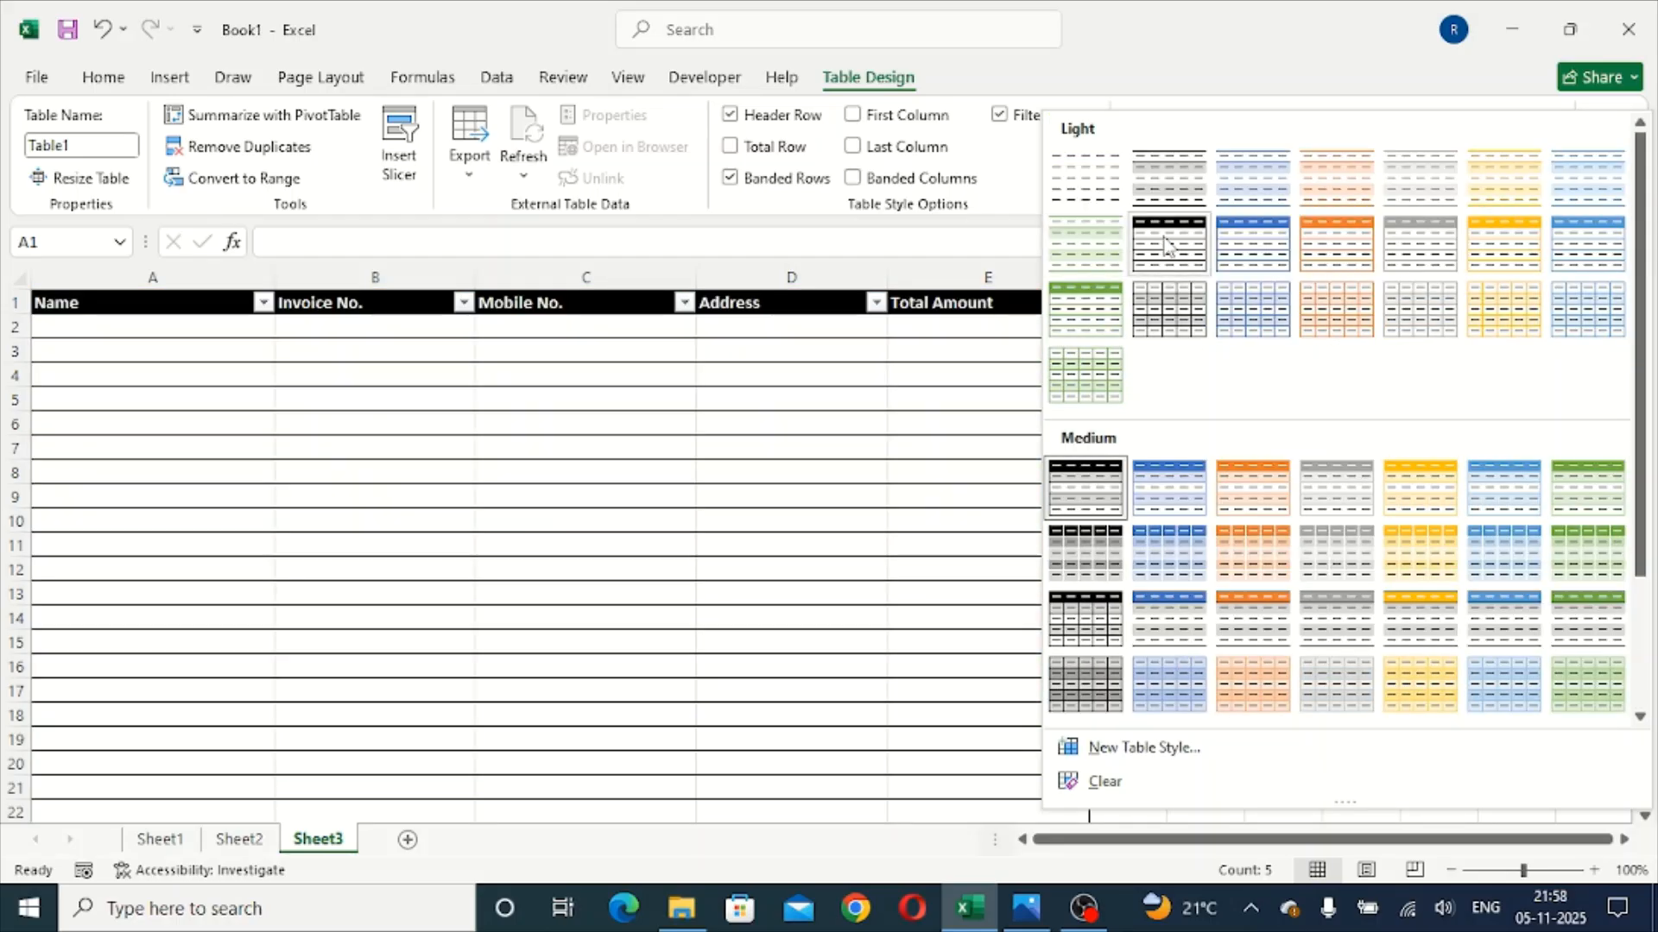
pyautogui.click(1252, 244)
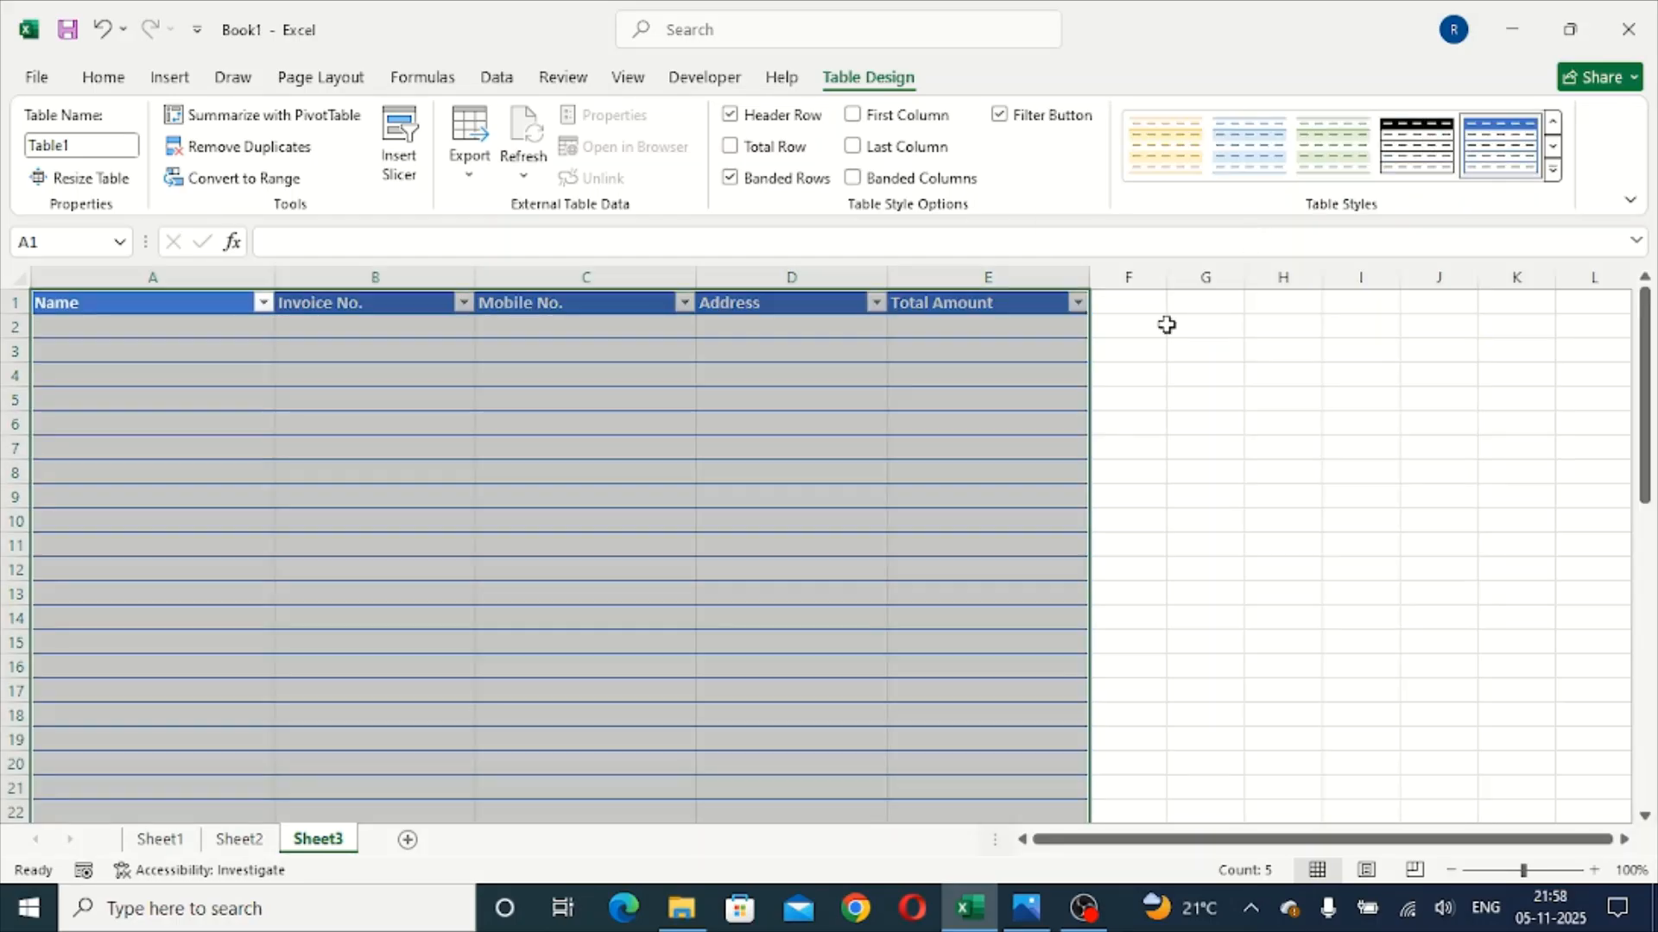
pyautogui.click(1195, 445)
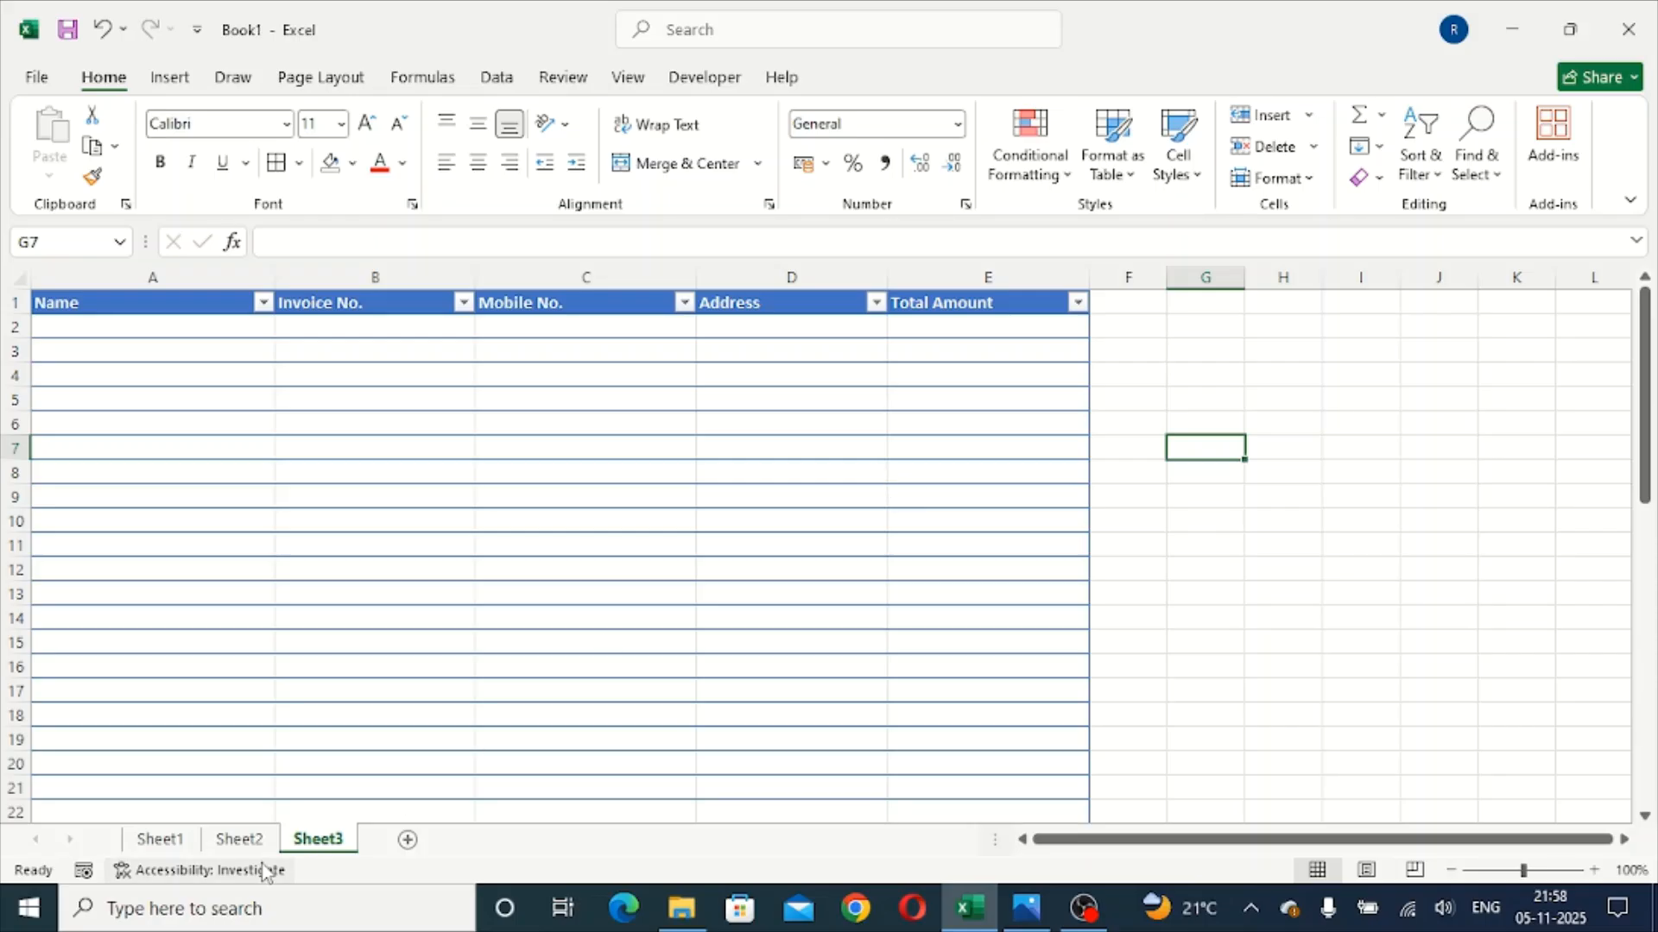
pyautogui.click(189, 841)
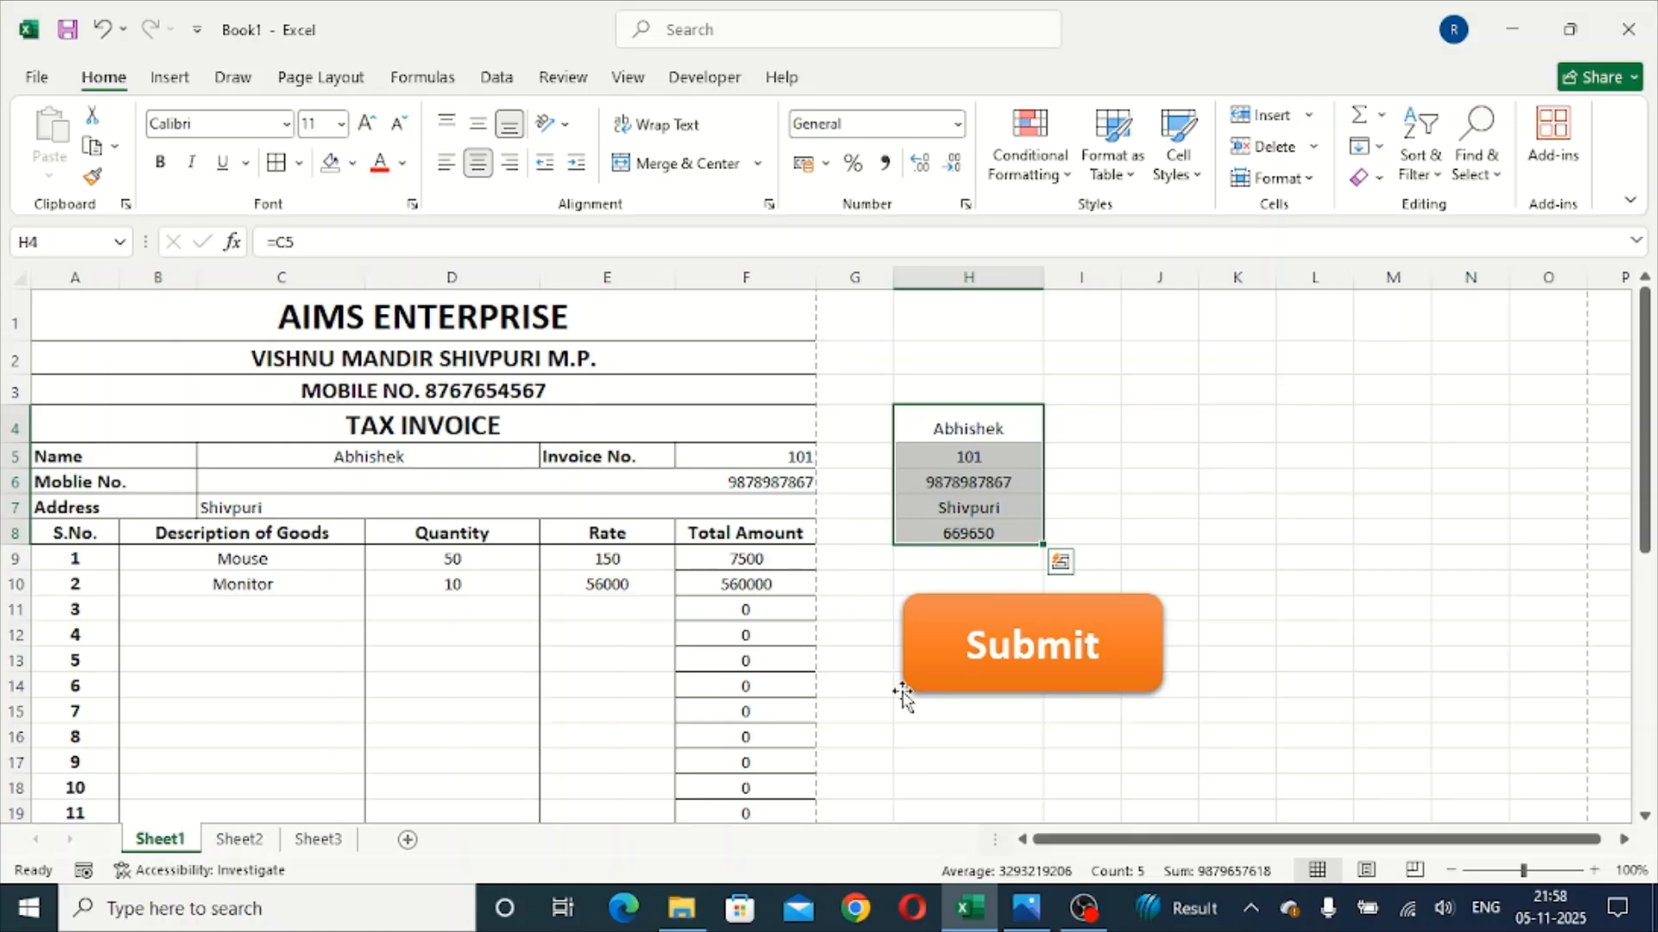
pyautogui.click(246, 841)
pyautogui.click(312, 842)
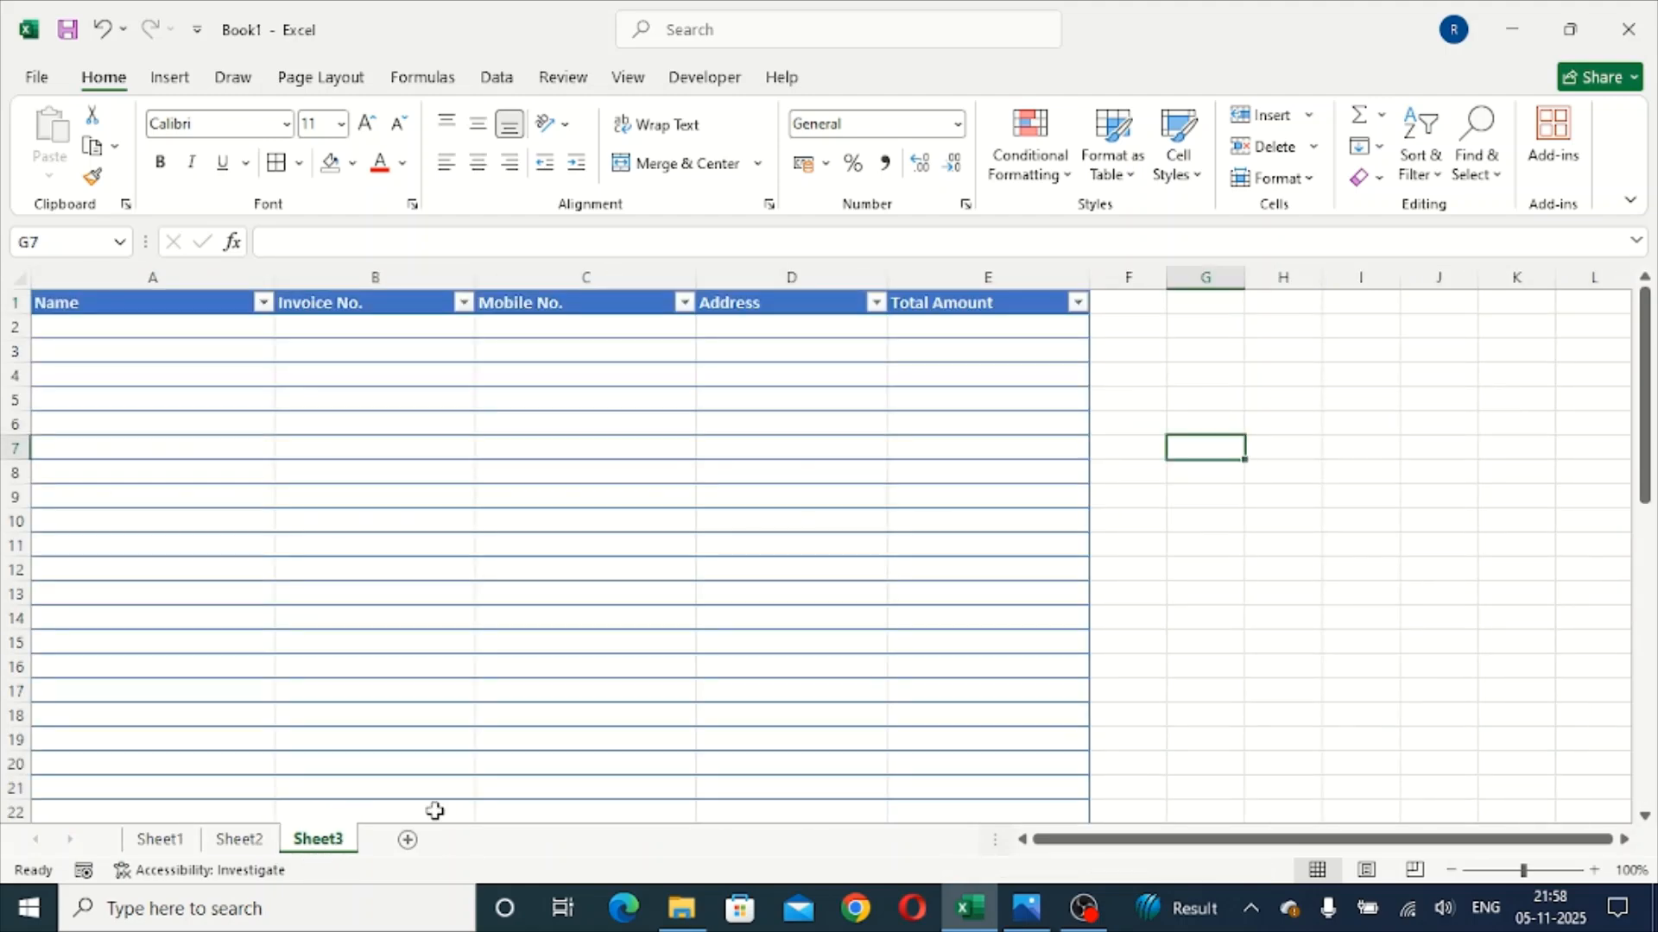
# Step: Start recording a macro named Macro1, stored in This Workbook, with the invoice on Sheet1 open
pyautogui.click(160, 839)
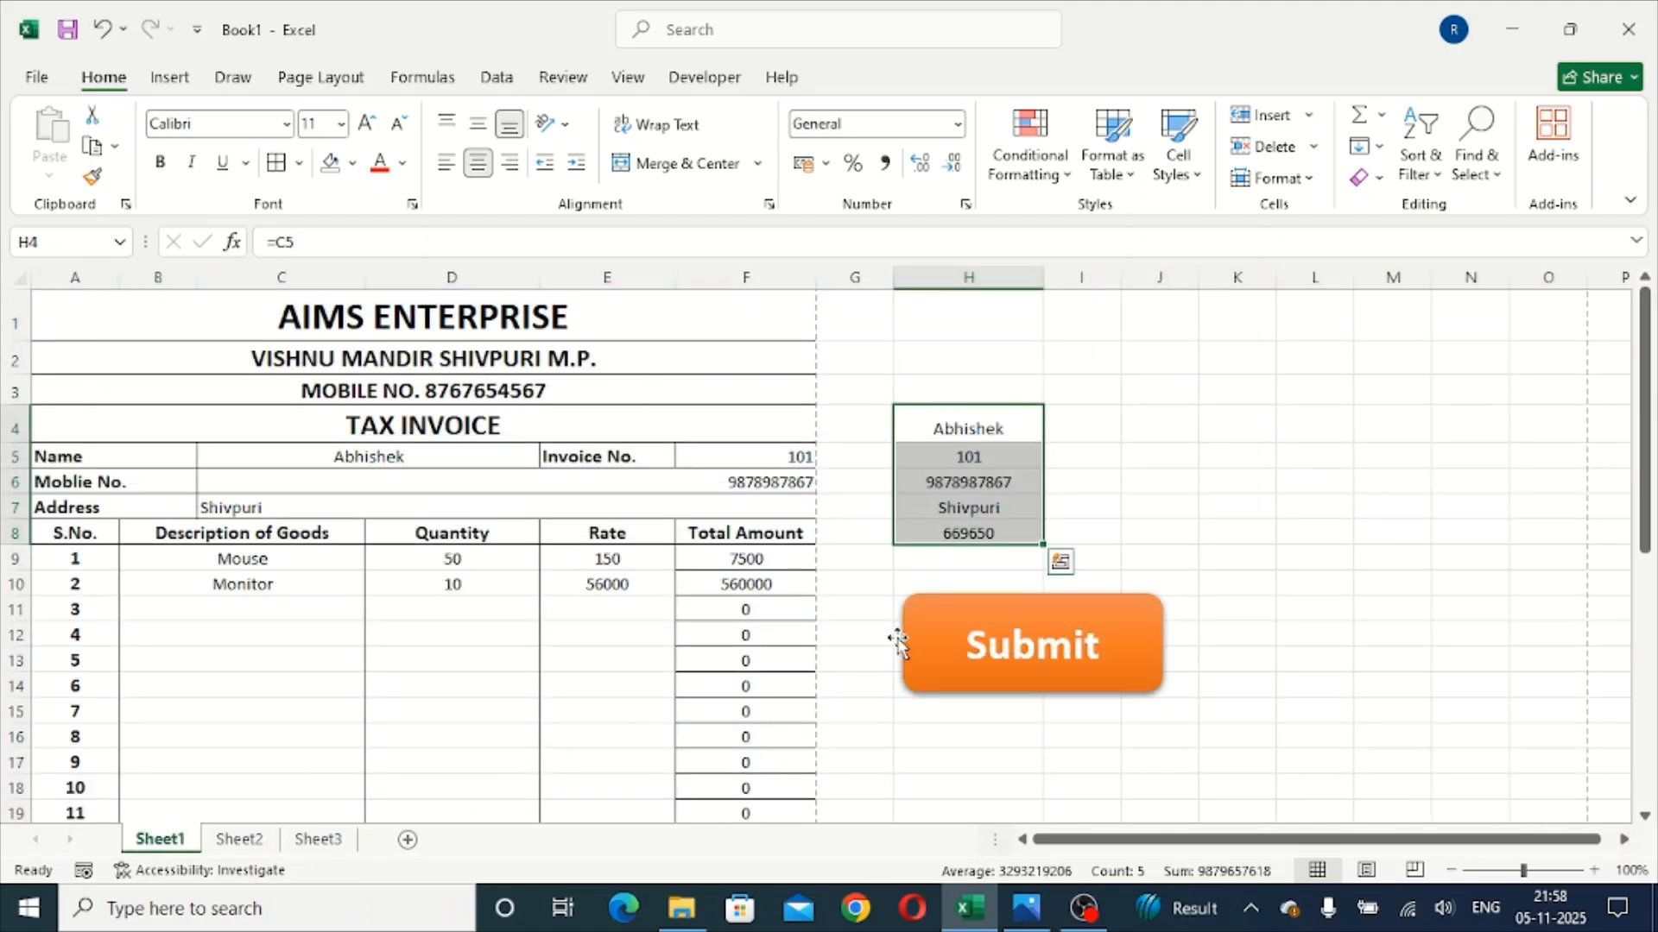
pyautogui.click(705, 78)
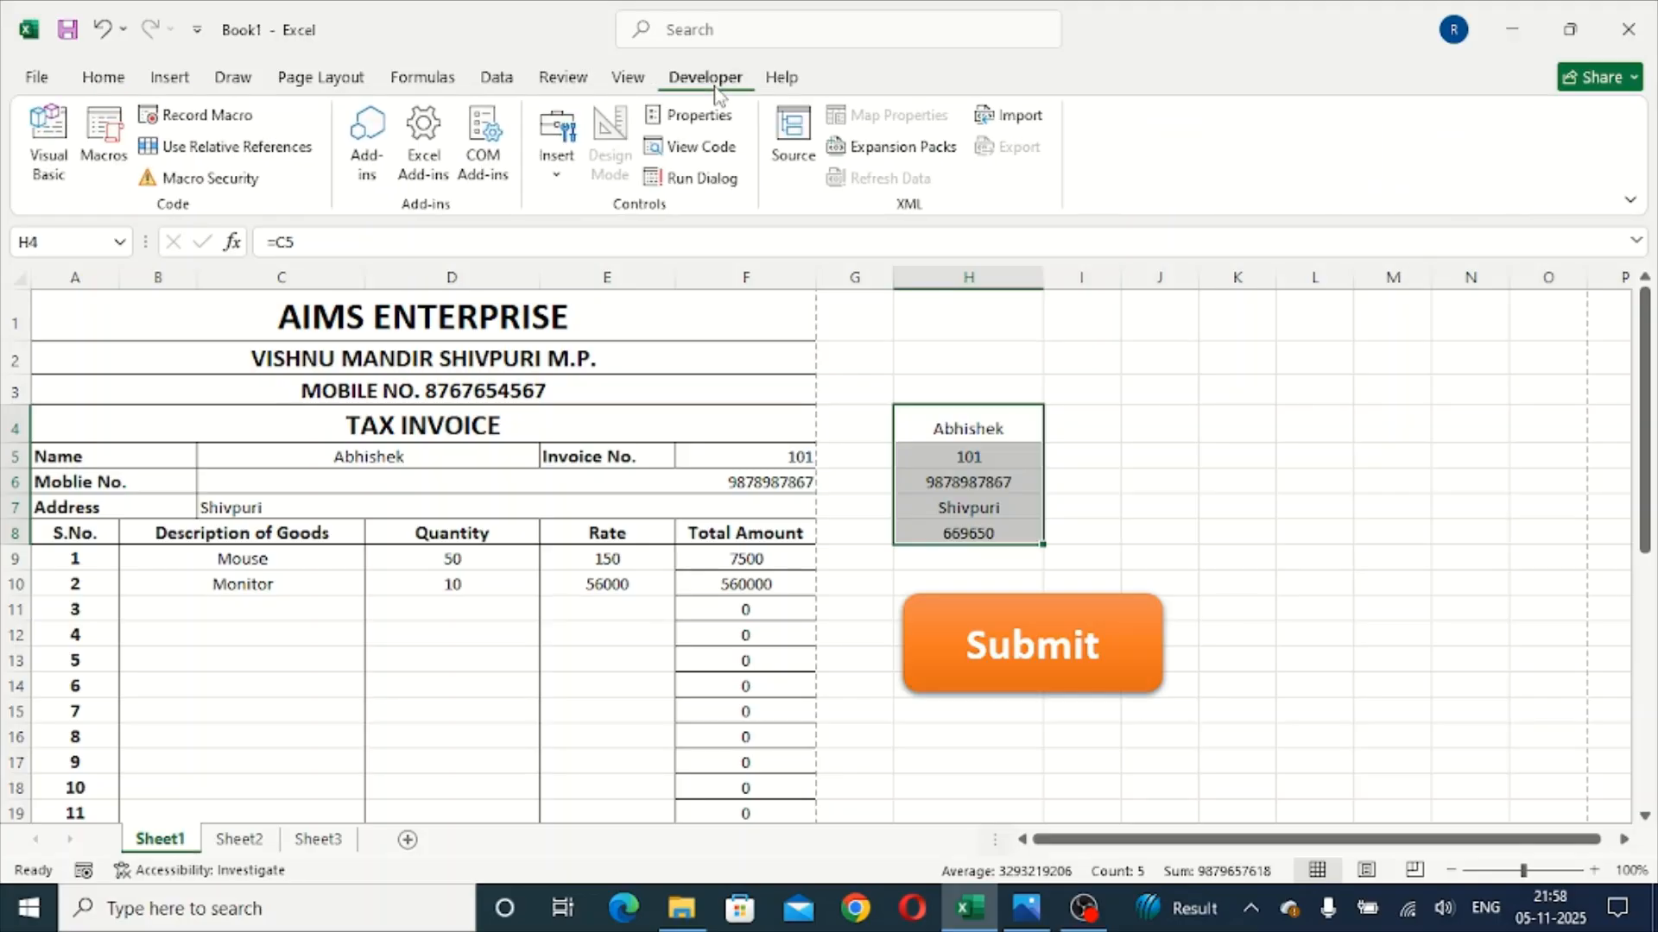
pyautogui.click(222, 124)
pyautogui.moveTo(546, 216); pyautogui.dragTo(930, 162)
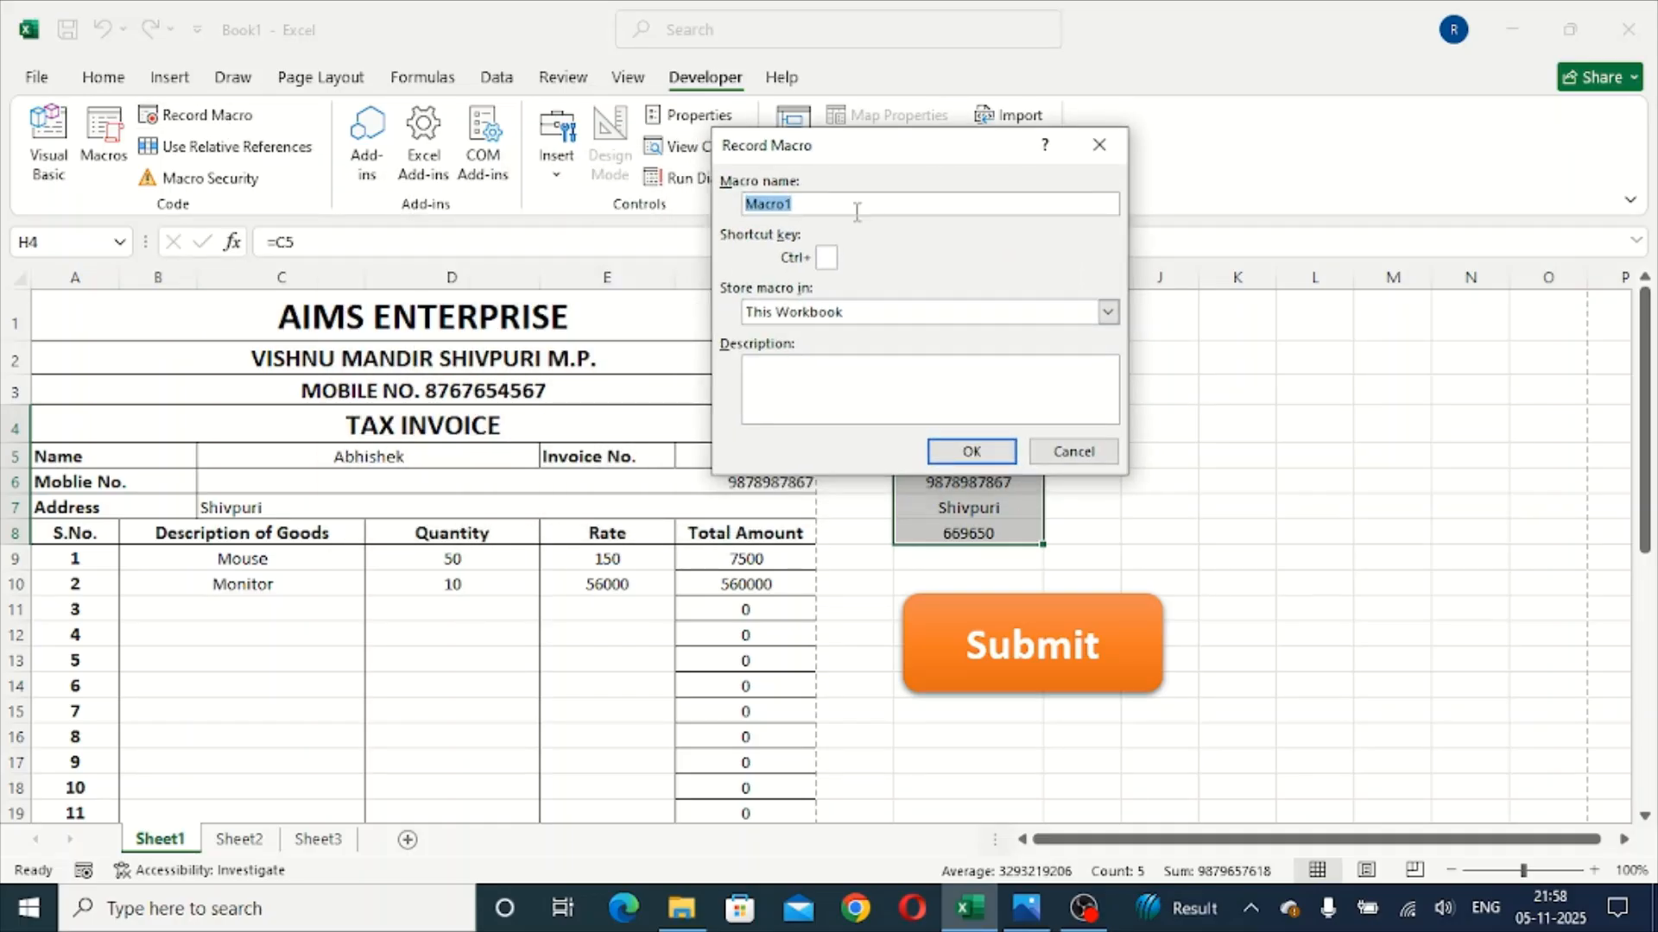
pyautogui.click(971, 453)
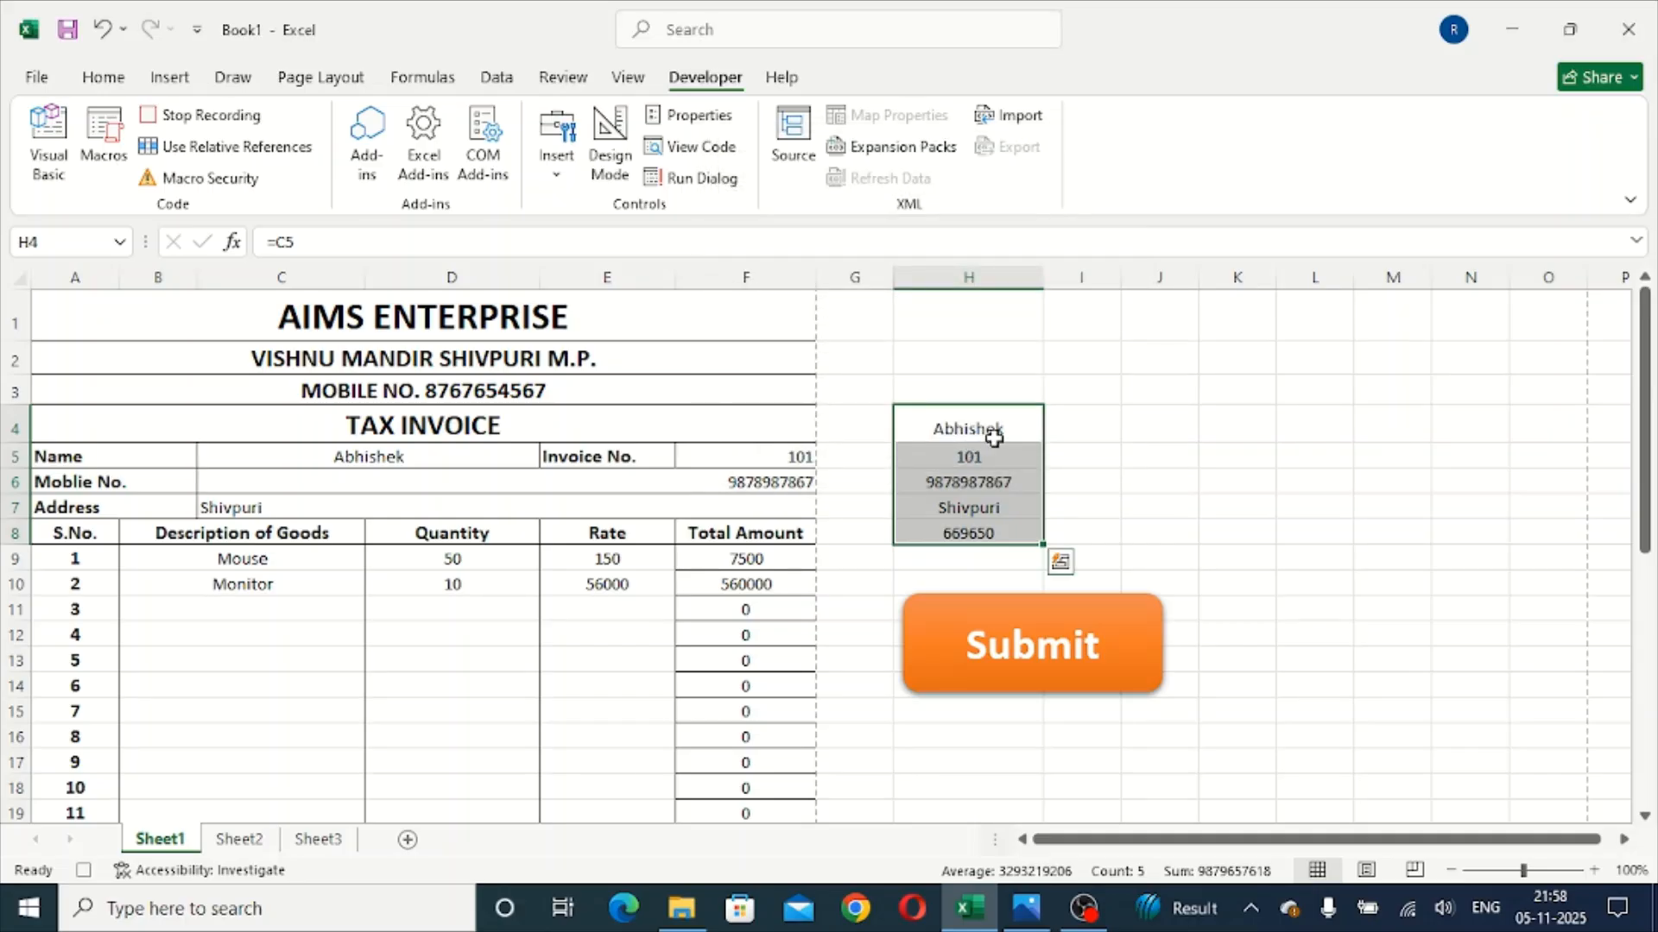
# Step: Copy the invoice summary in H4:H8 of Sheet1 and paste it as transposed values at A1 of Sheet2
pyautogui.moveTo(921, 422); pyautogui.dragTo(999, 531)
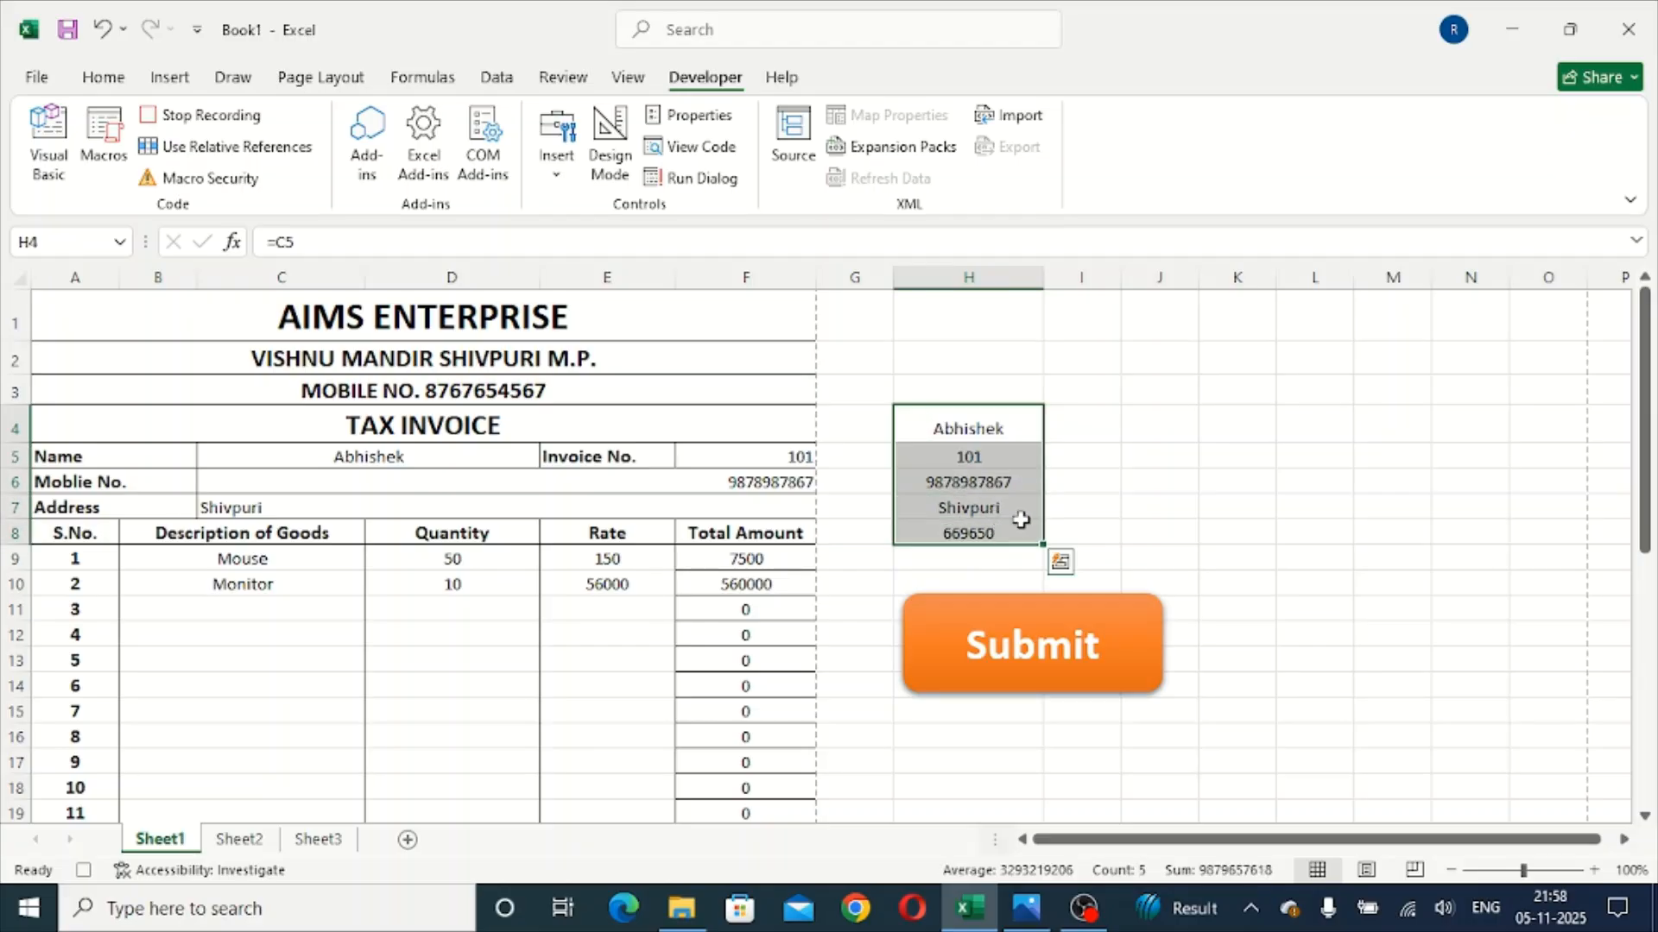
pyautogui.hotkey('ctrl', 'c')
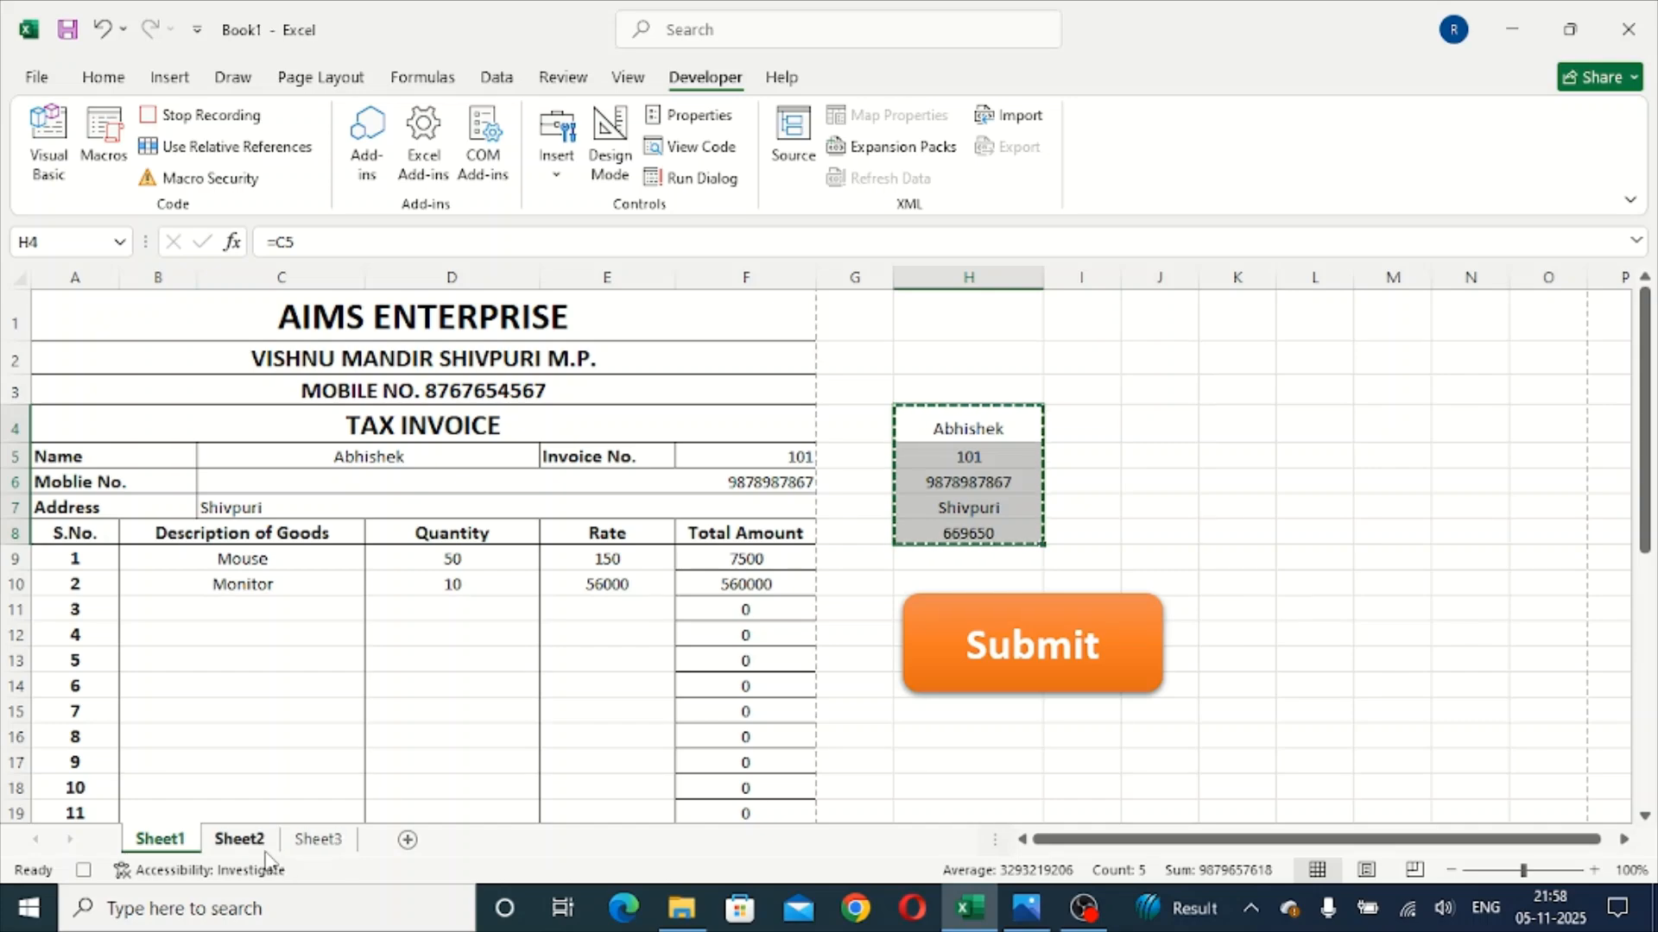
pyautogui.click(239, 839)
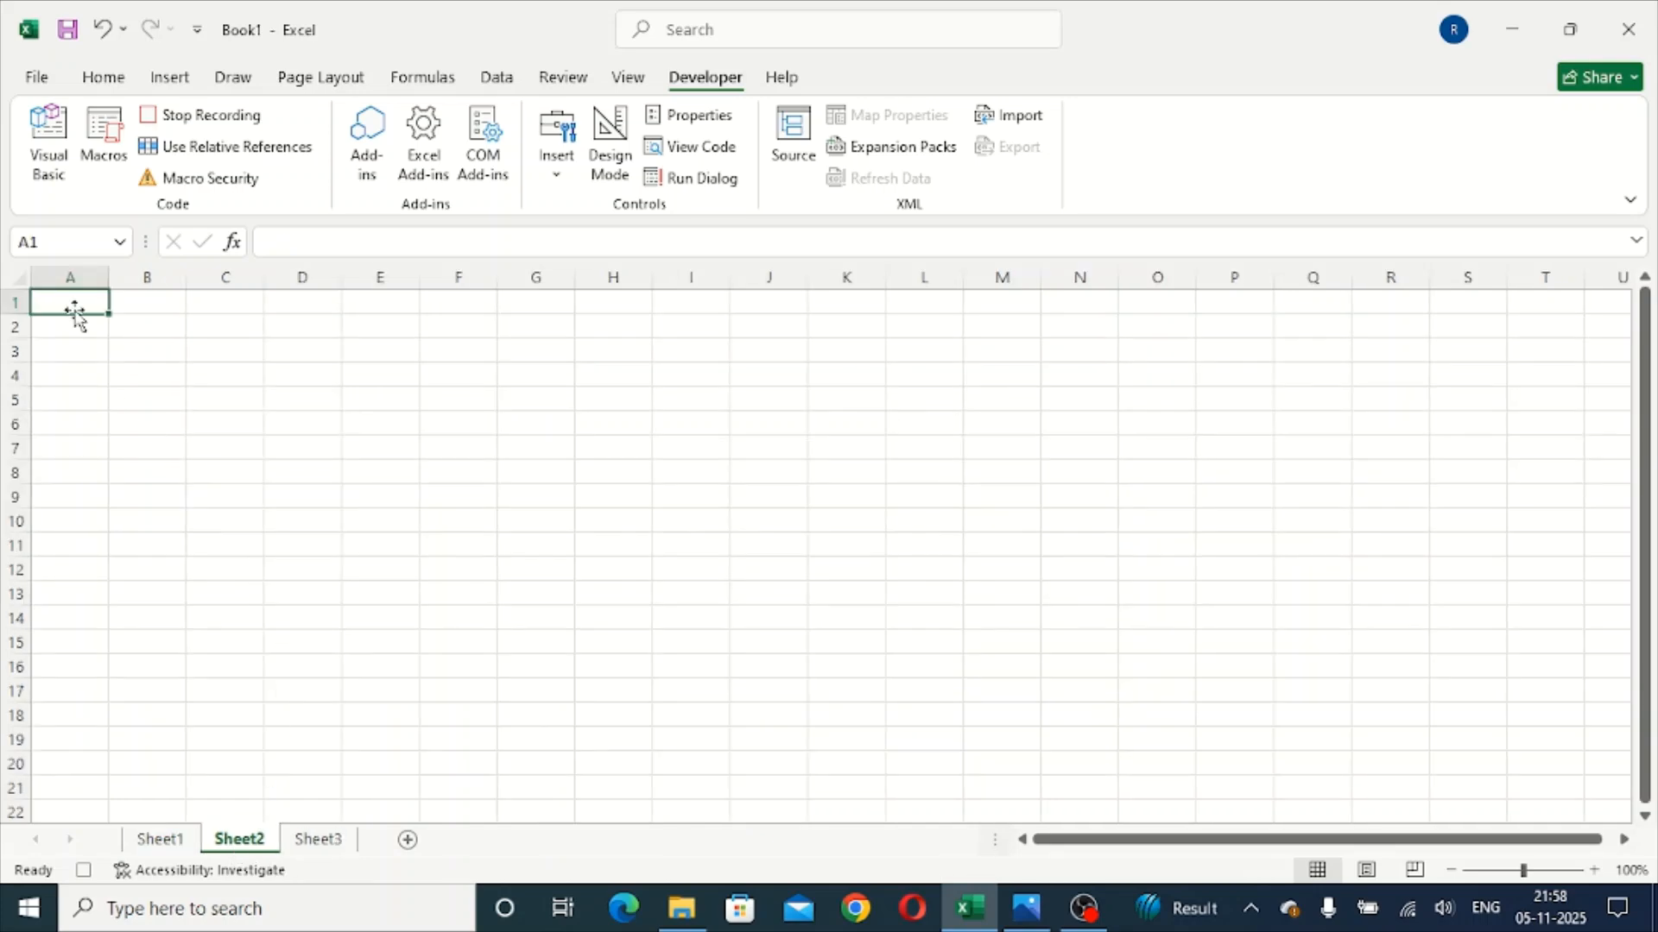
pyautogui.click(101, 78)
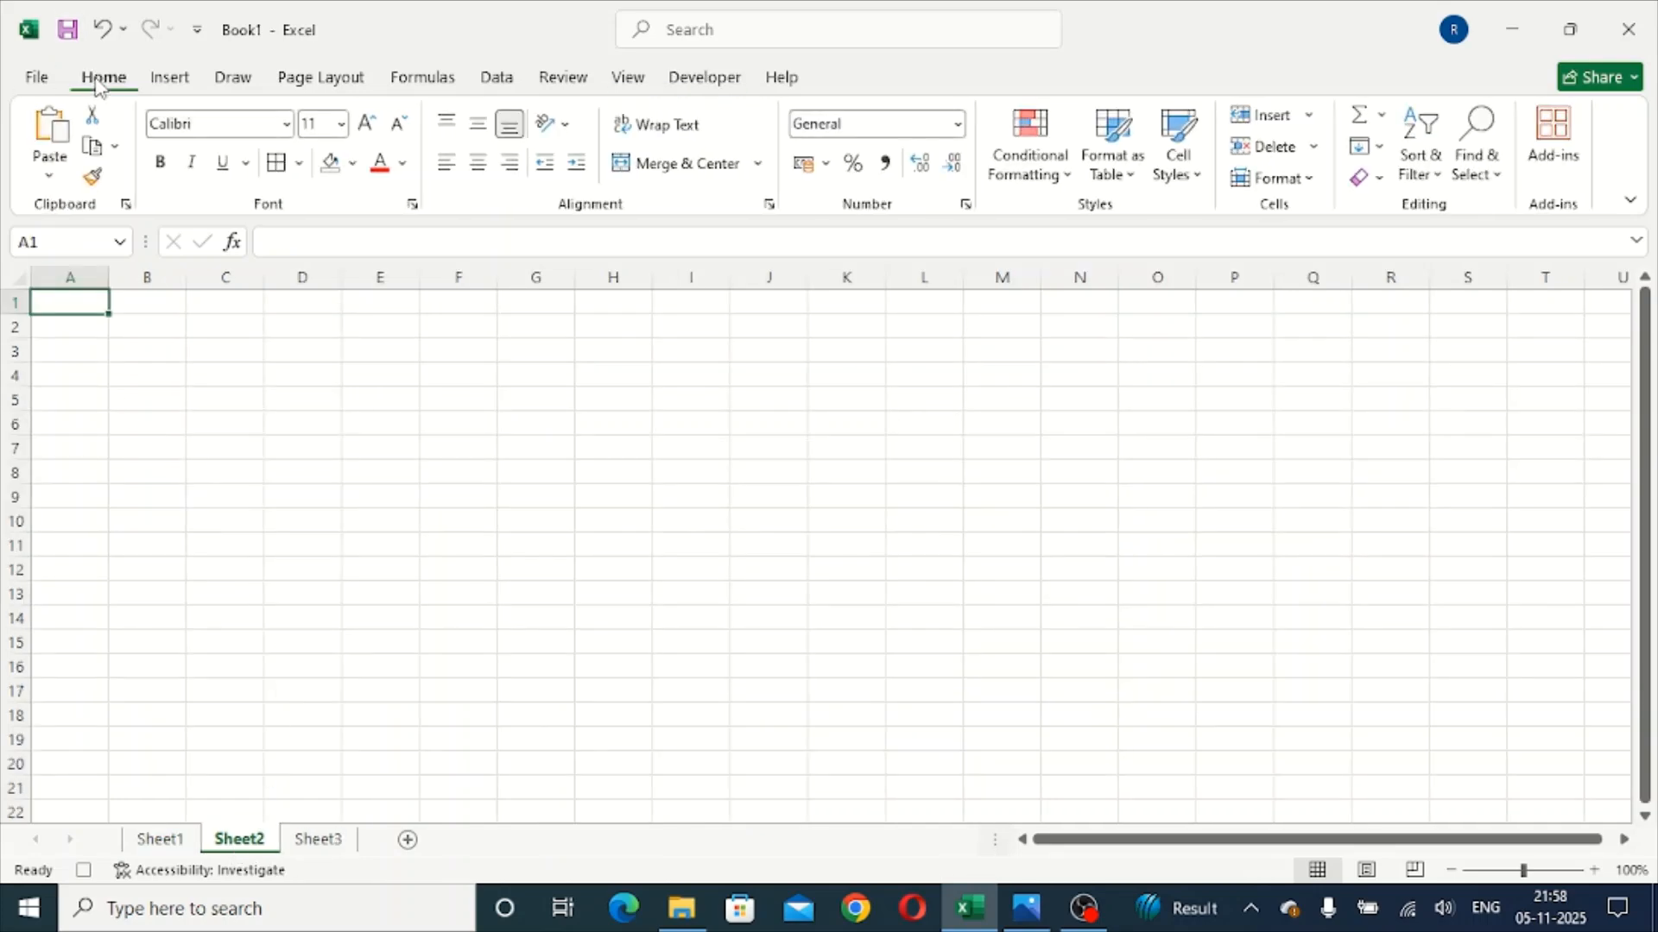
pyautogui.click(48, 177)
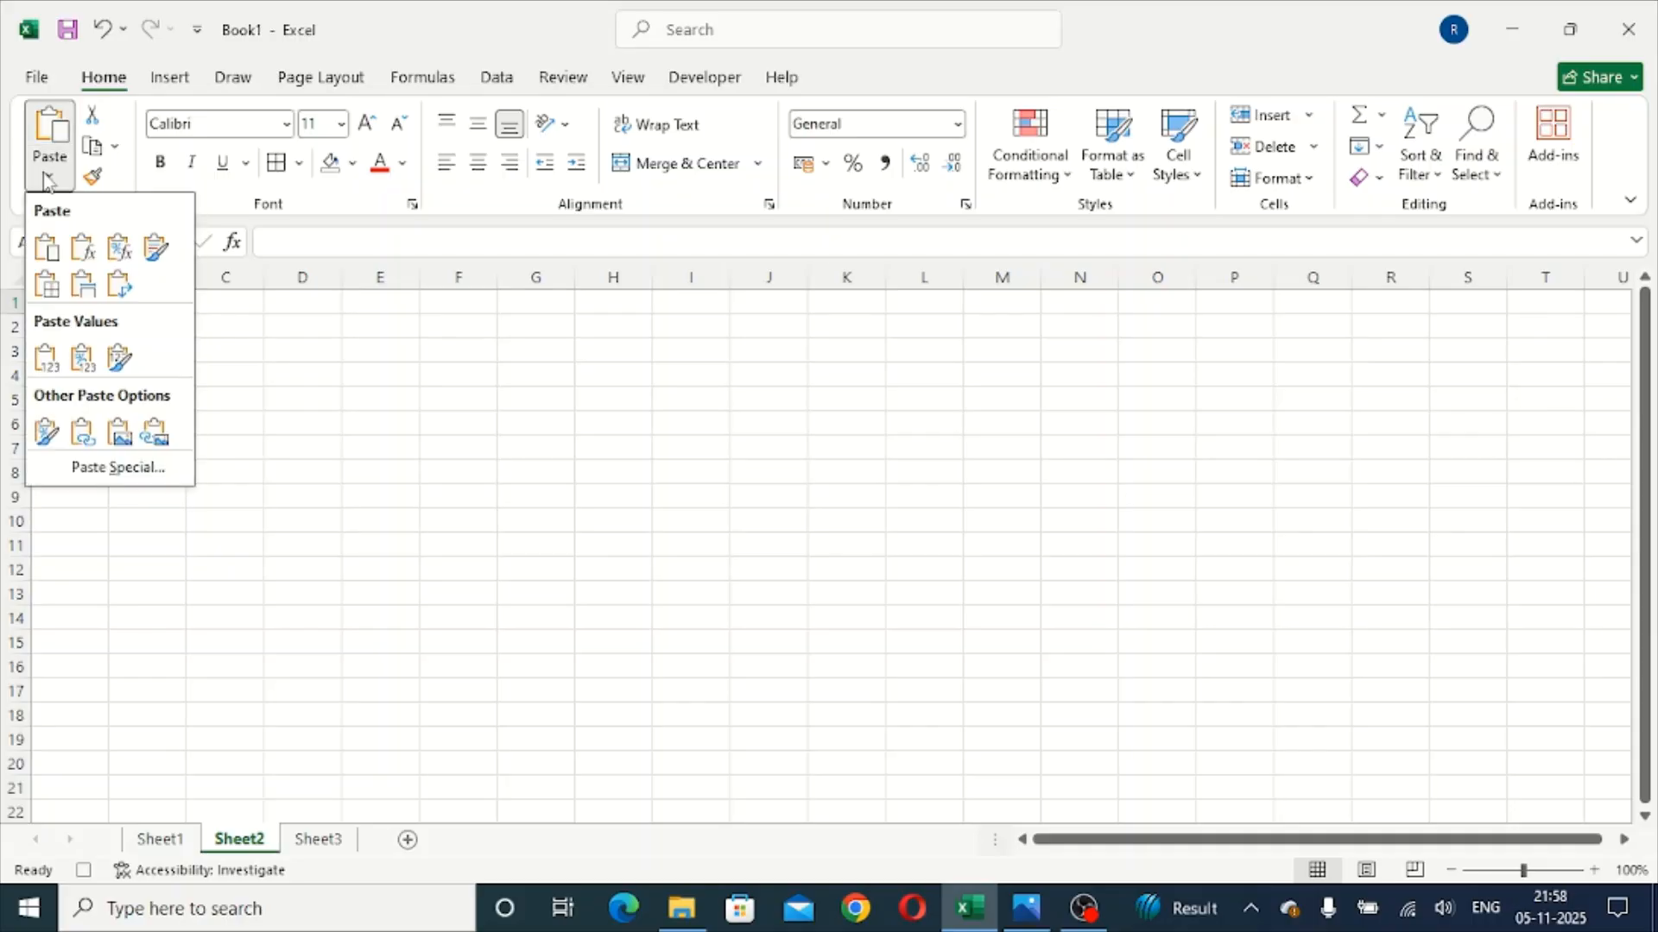
pyautogui.click(124, 469)
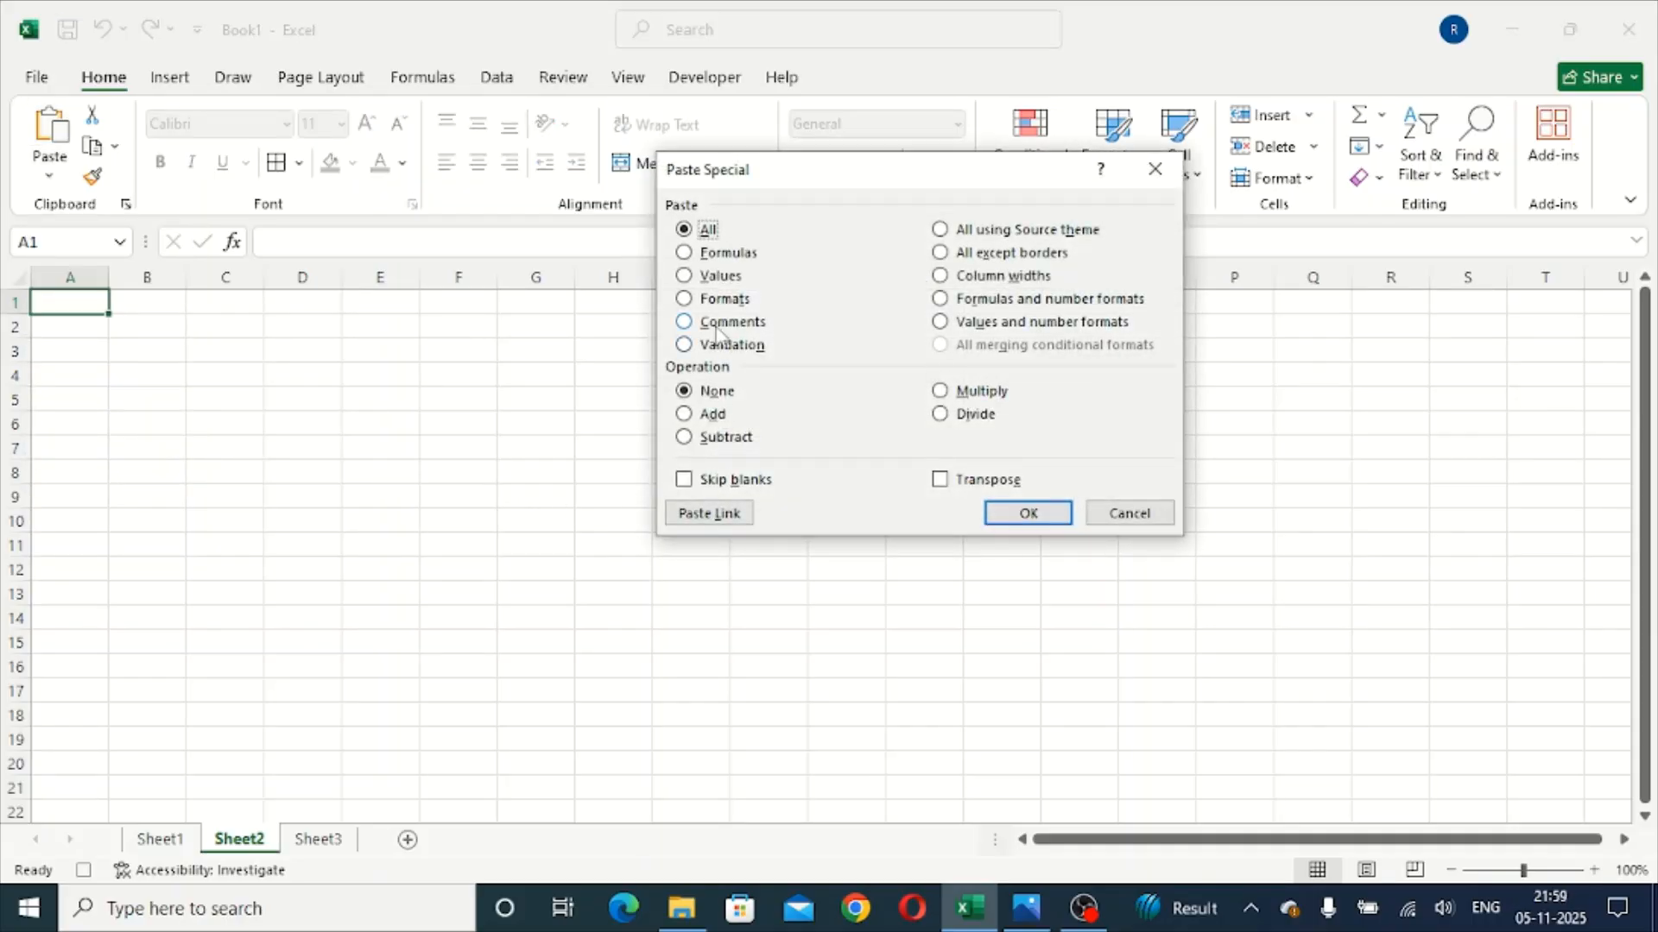
pyautogui.click(684, 276)
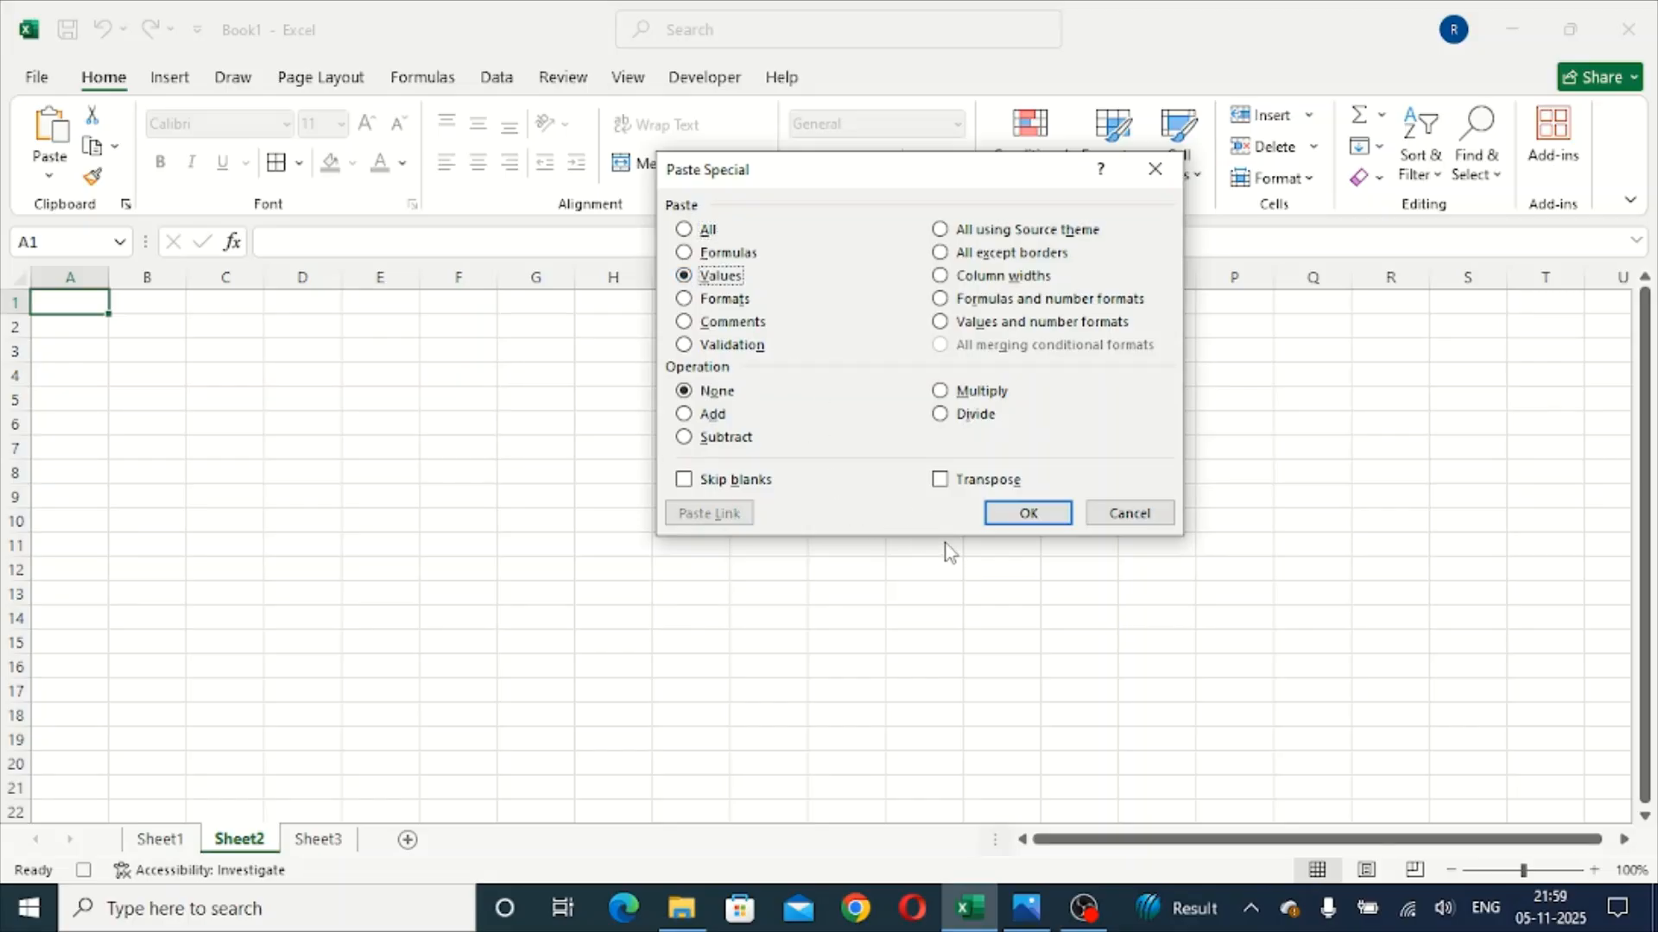
pyautogui.click(946, 486)
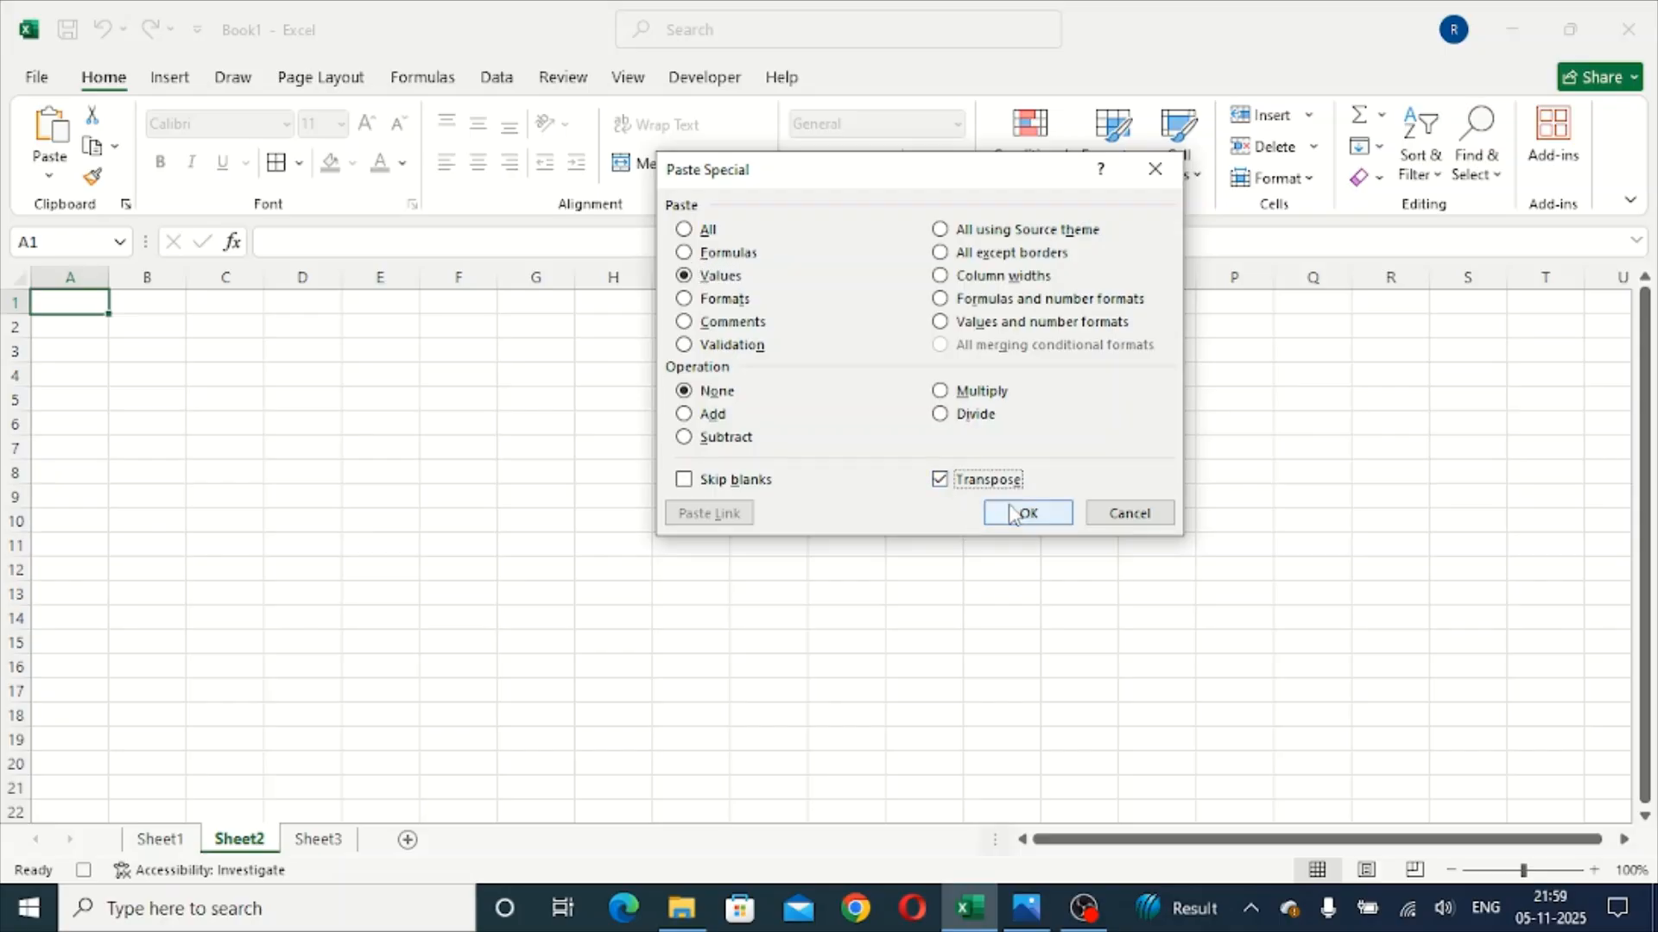
pyautogui.click(1015, 514)
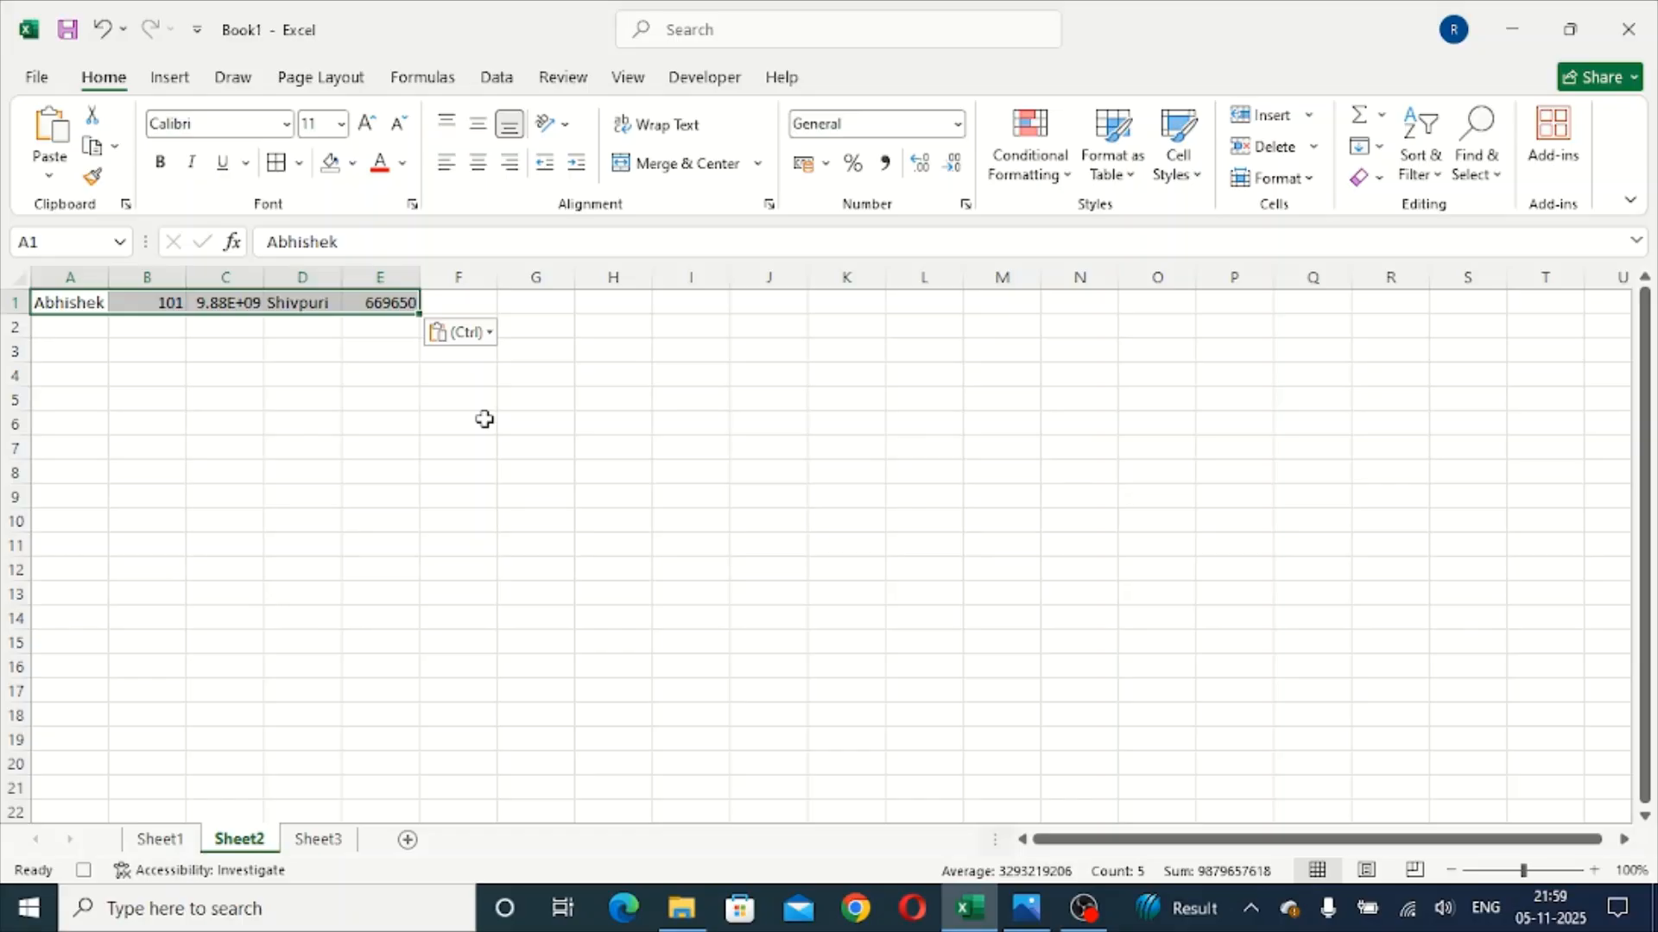
# Step: Insert a new sheet row at row 2 of Sheet3, directly below the table headers
pyautogui.click(337, 842)
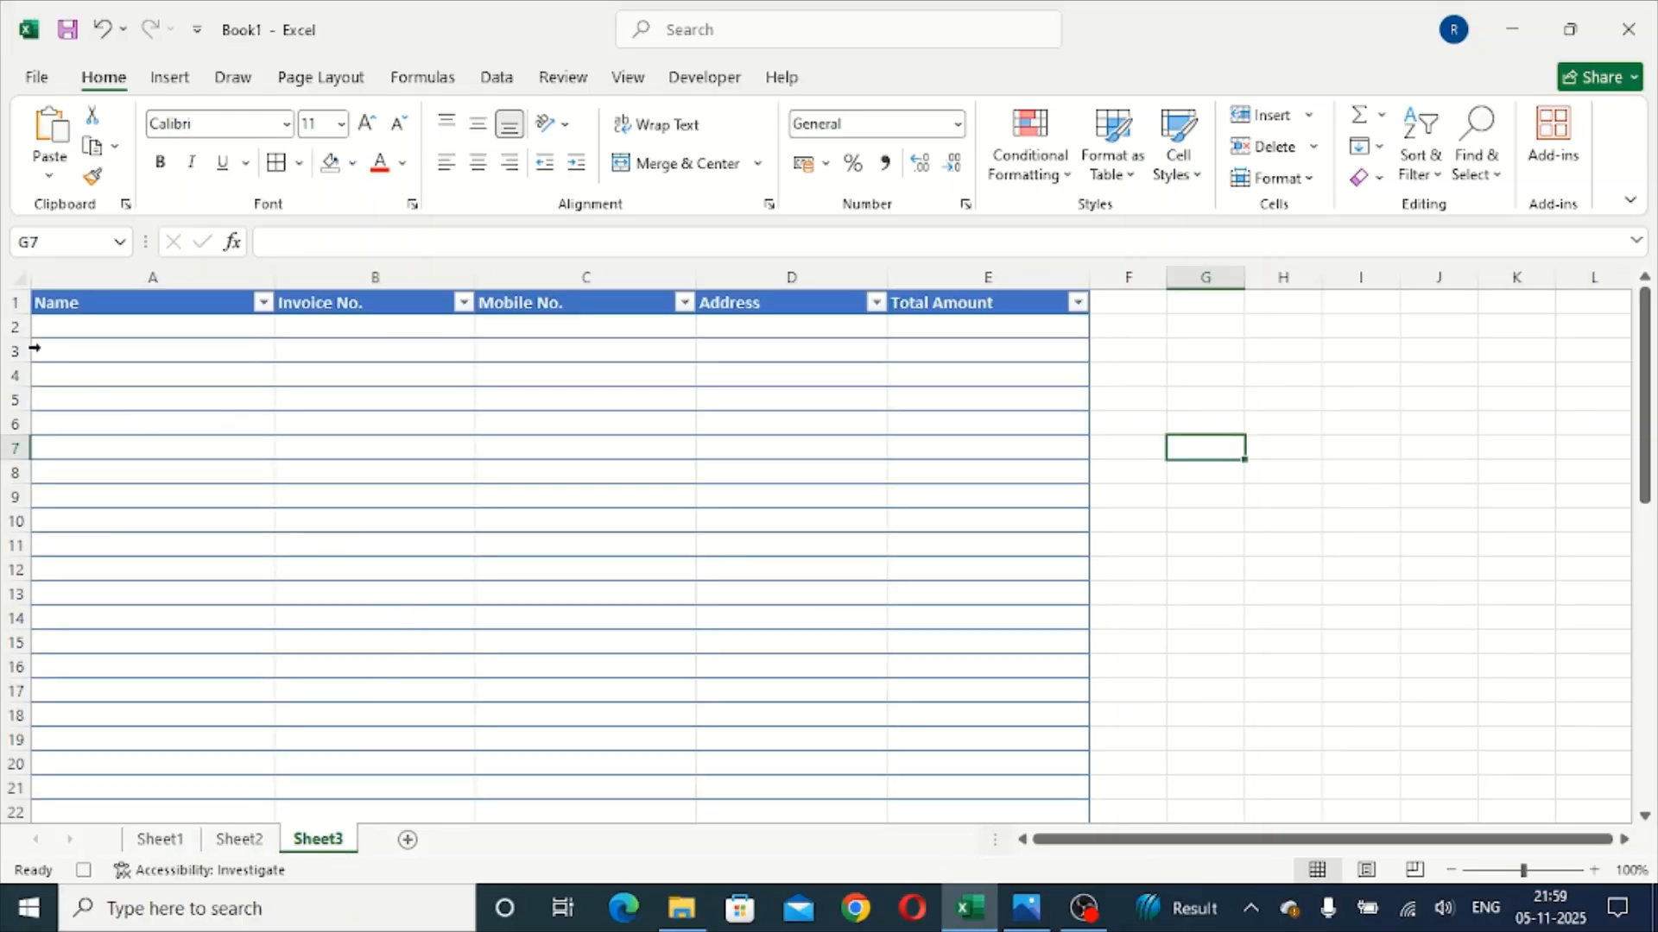
pyautogui.click(14, 327)
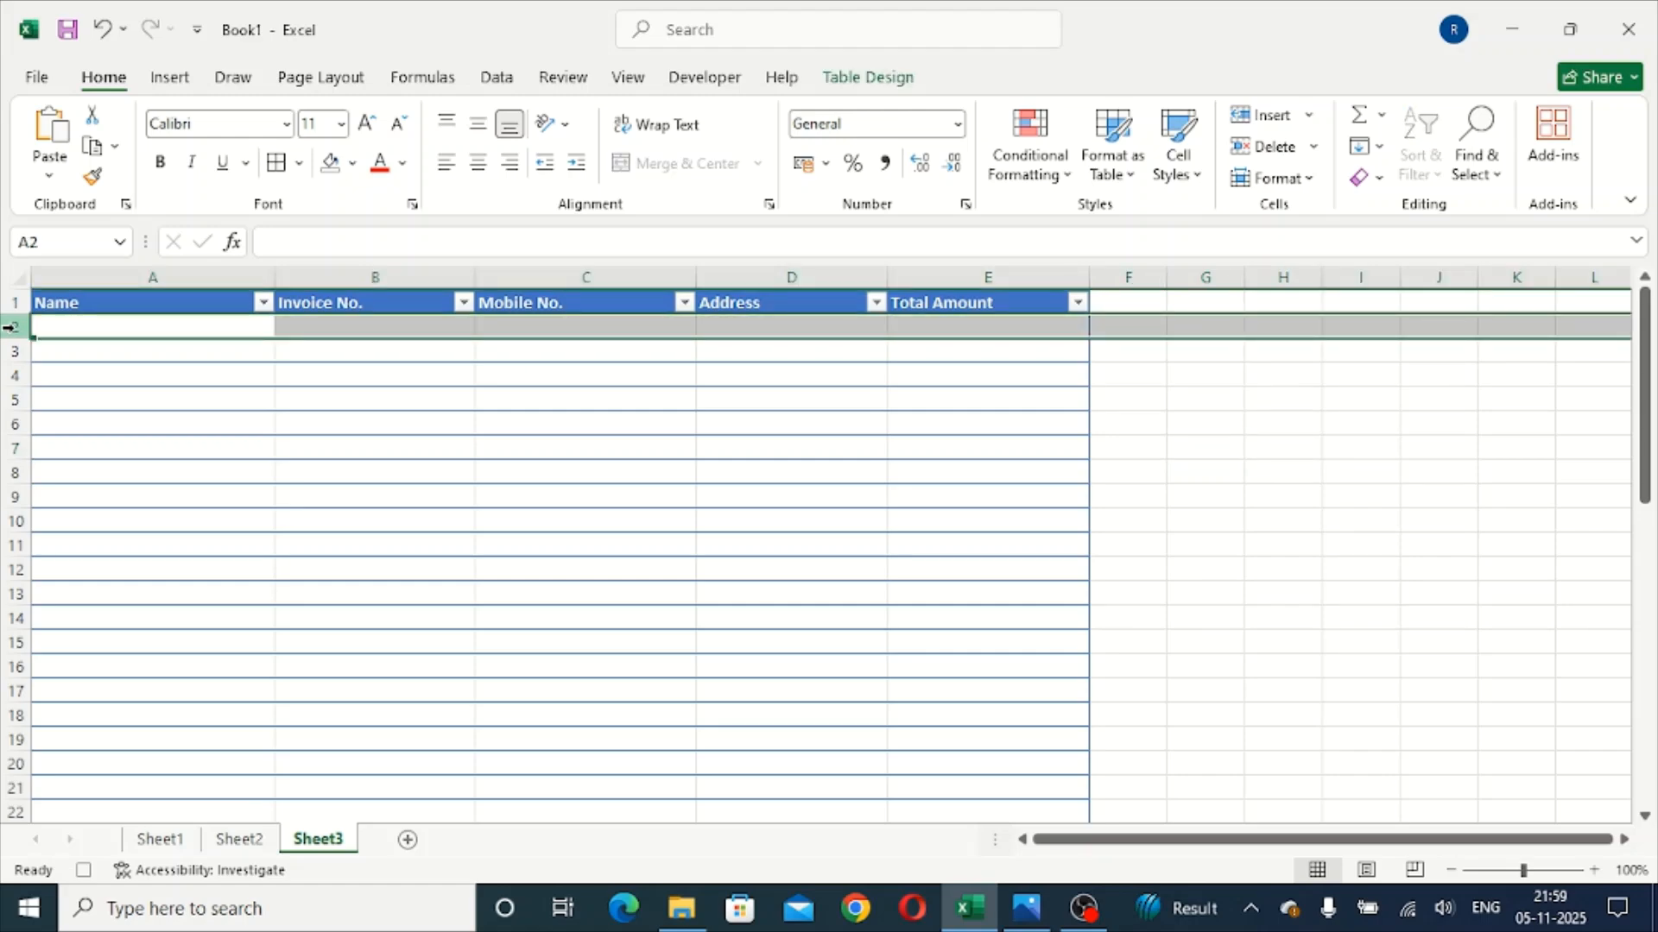
pyautogui.click(1310, 115)
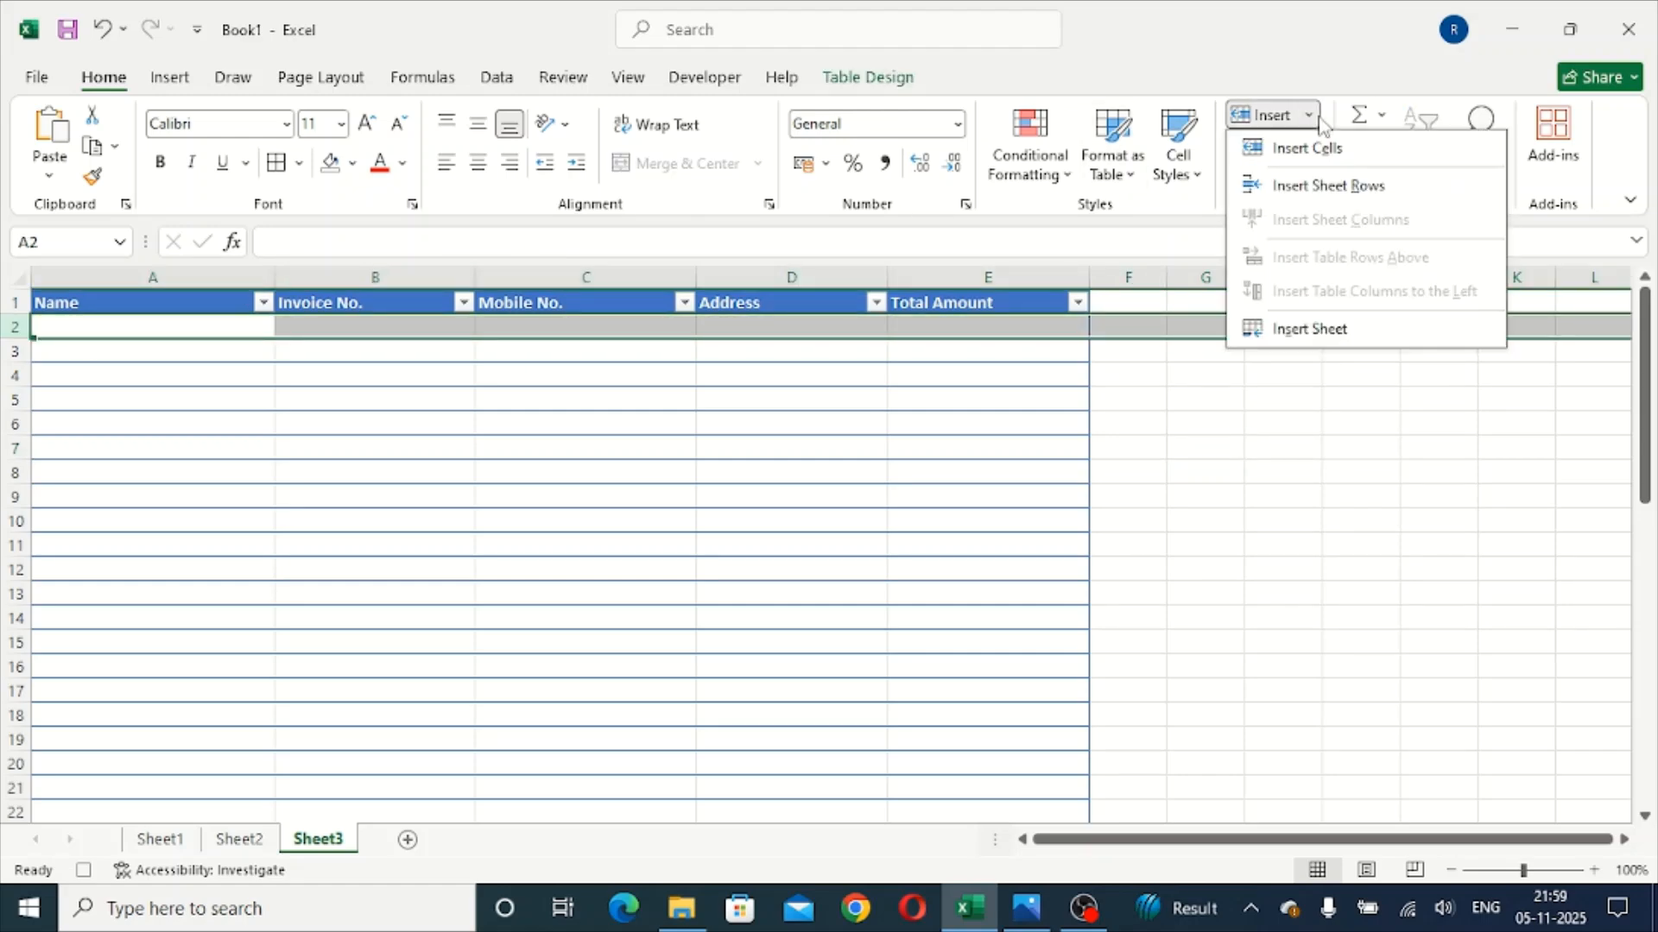
pyautogui.click(1327, 187)
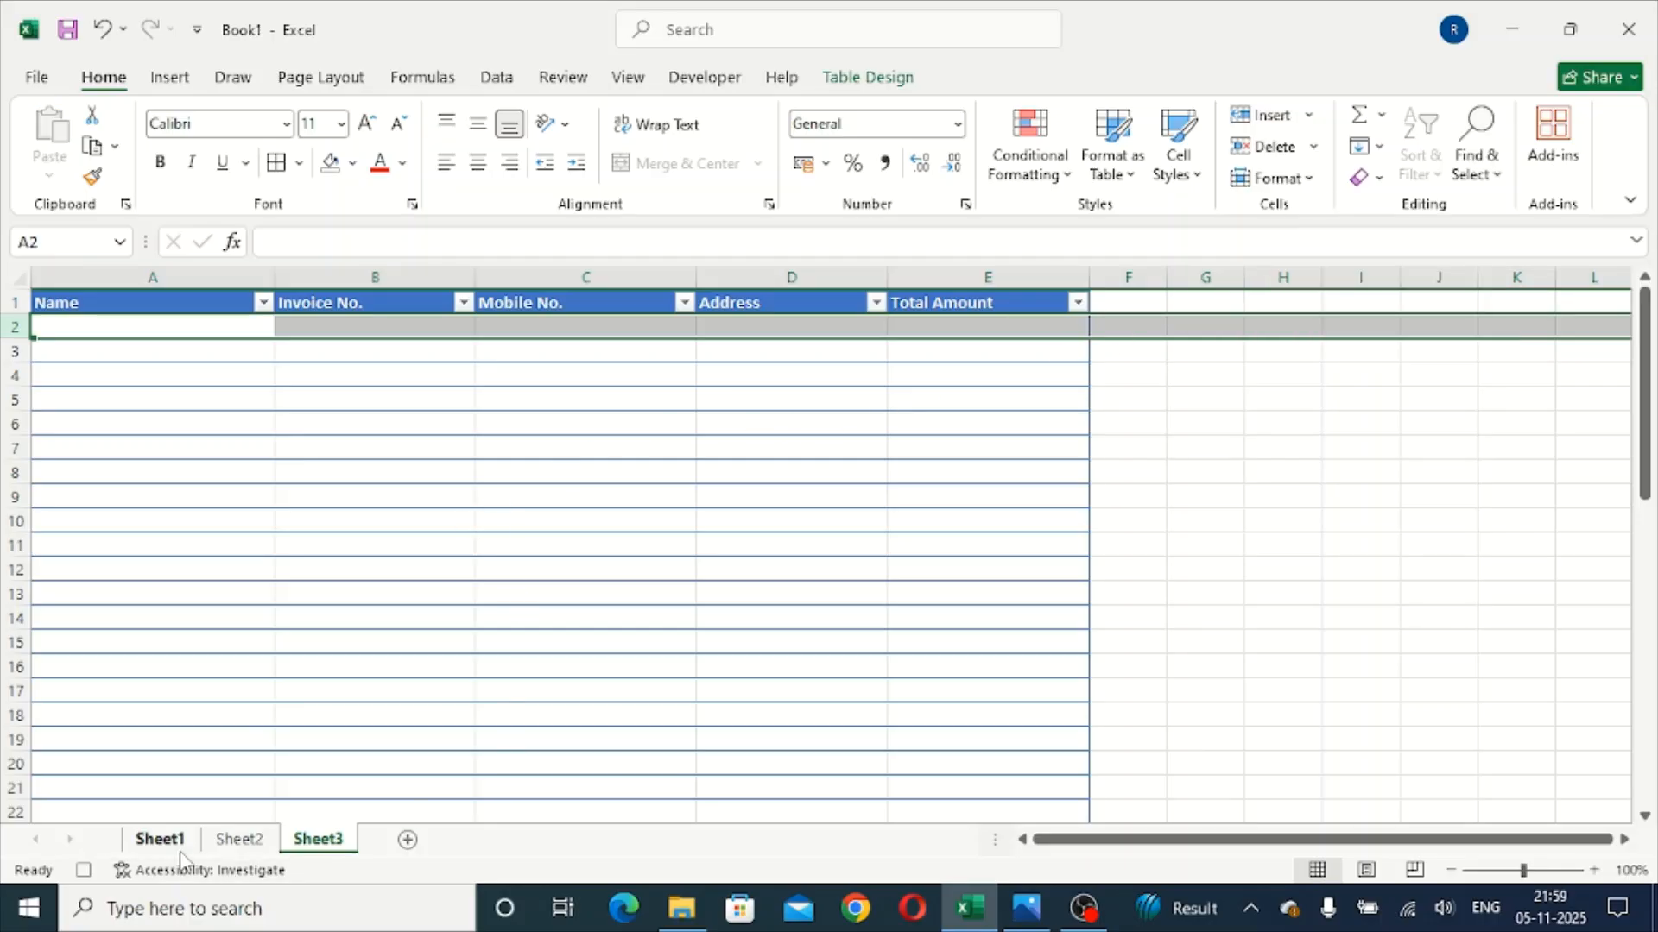
# Step: Copy the customer record in A1:E1 of Sheet2 and paste it at A2 of the Sheet3 table
pyautogui.click(226, 841)
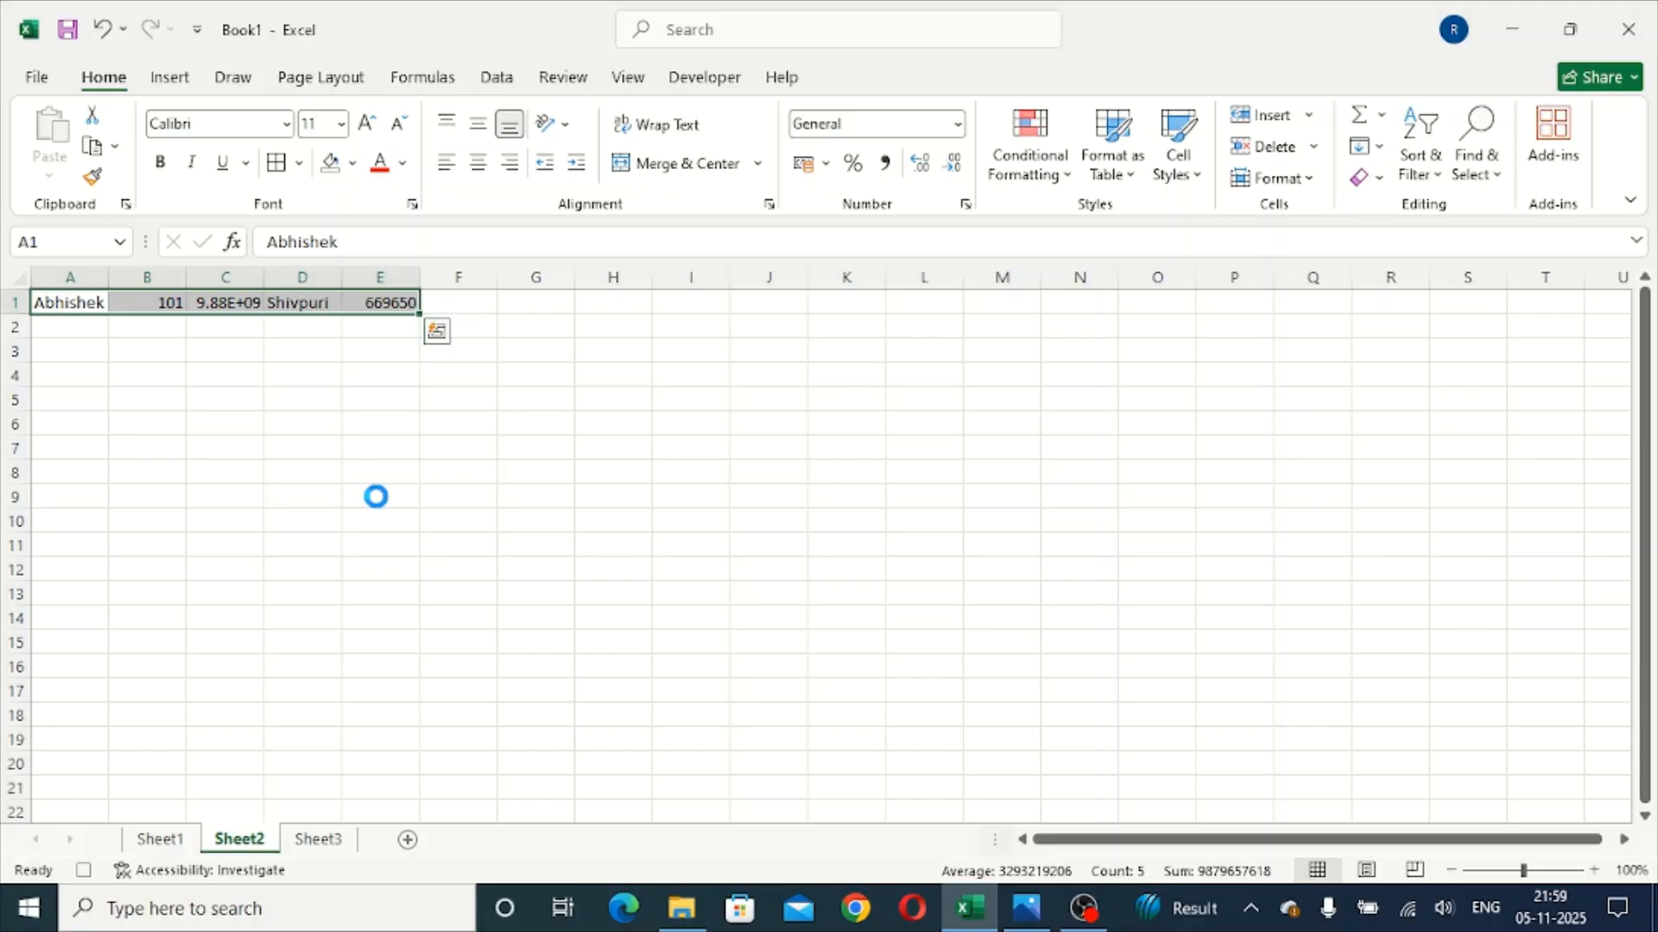
pyautogui.hotkey('ctrl', 'c')
pyautogui.click(329, 849)
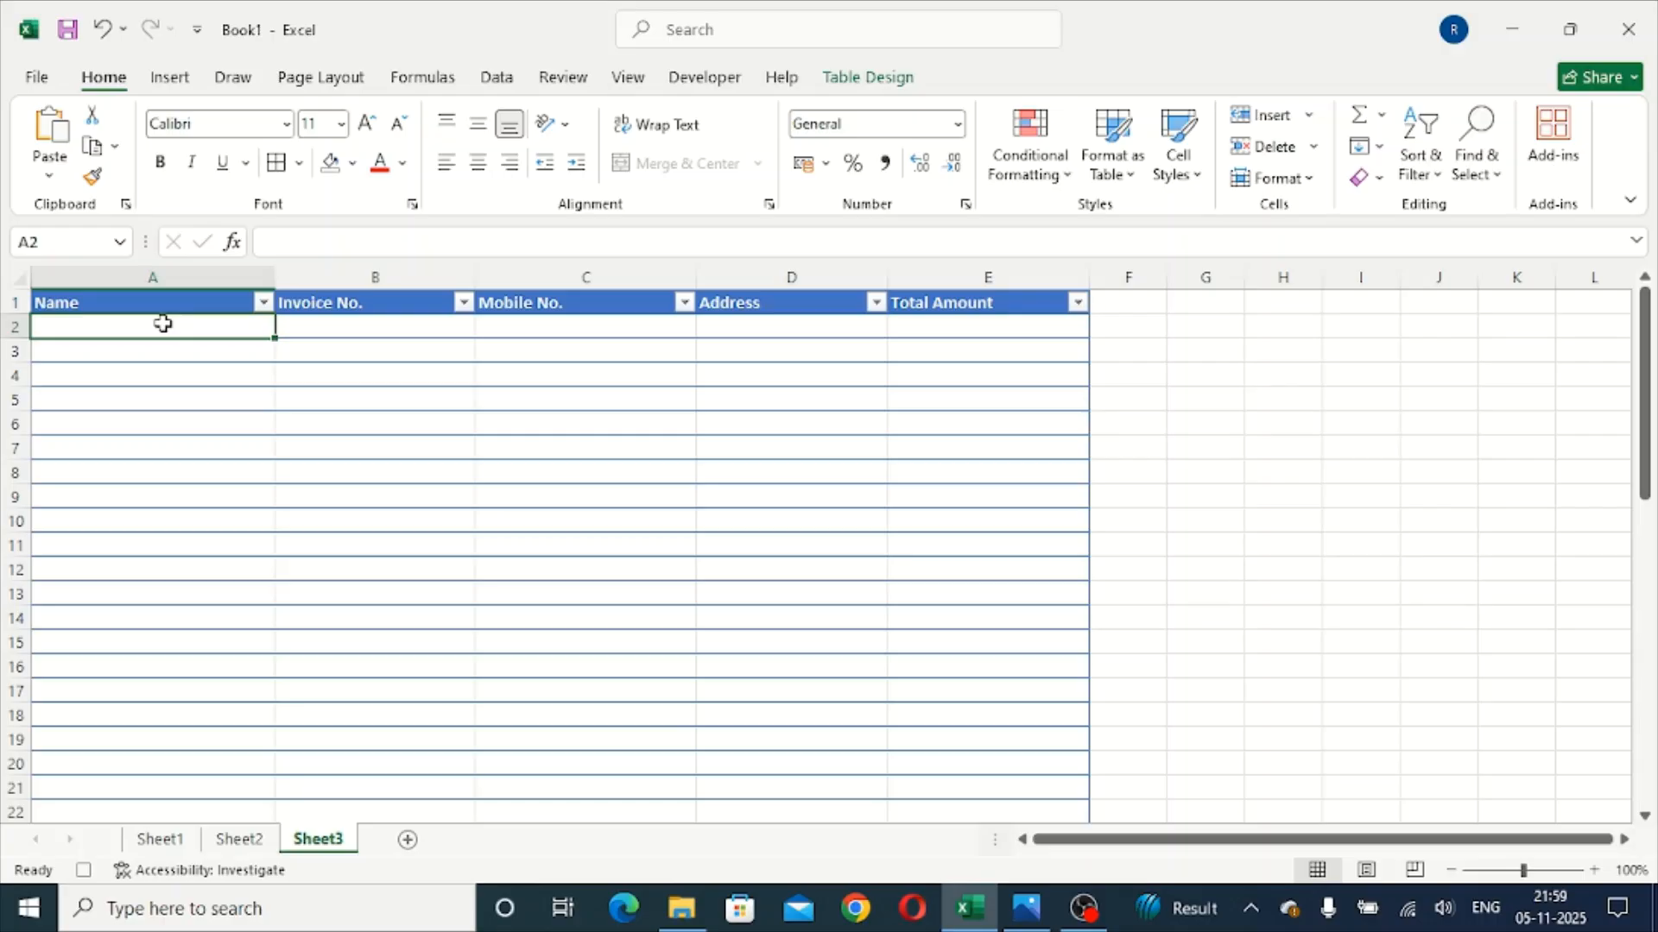
pyautogui.hotkey('ctrl', 'v')
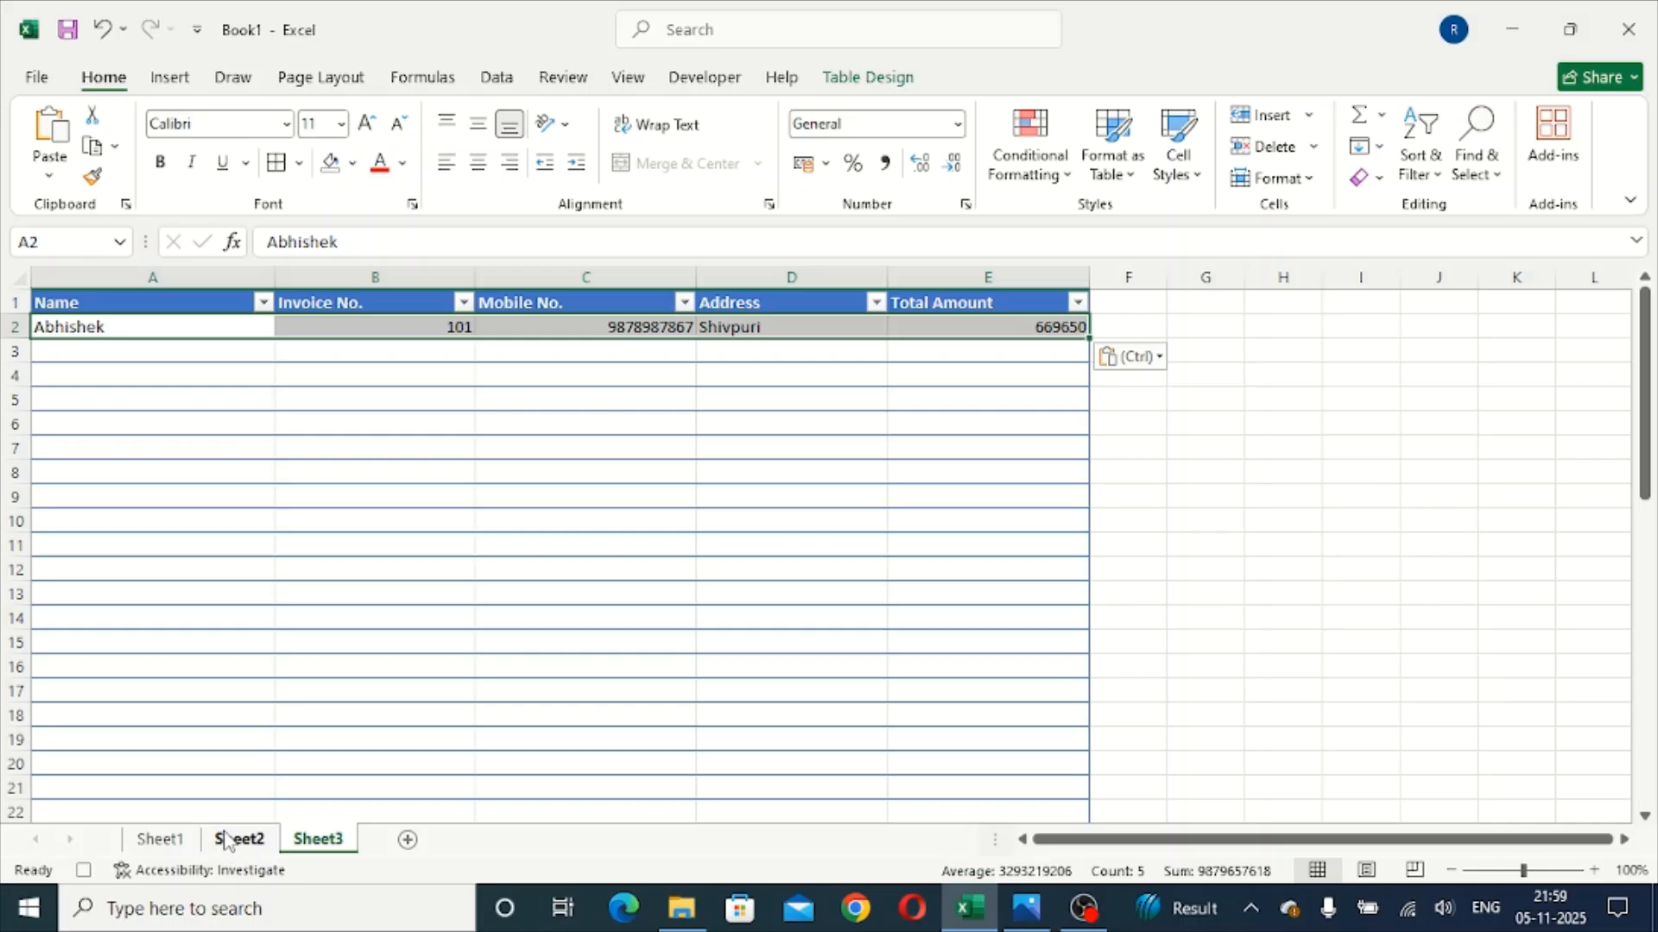
# Step: Clear the customer name, invoice number, mobile number and address entries from the invoice on Sheet1
pyautogui.click(168, 840)
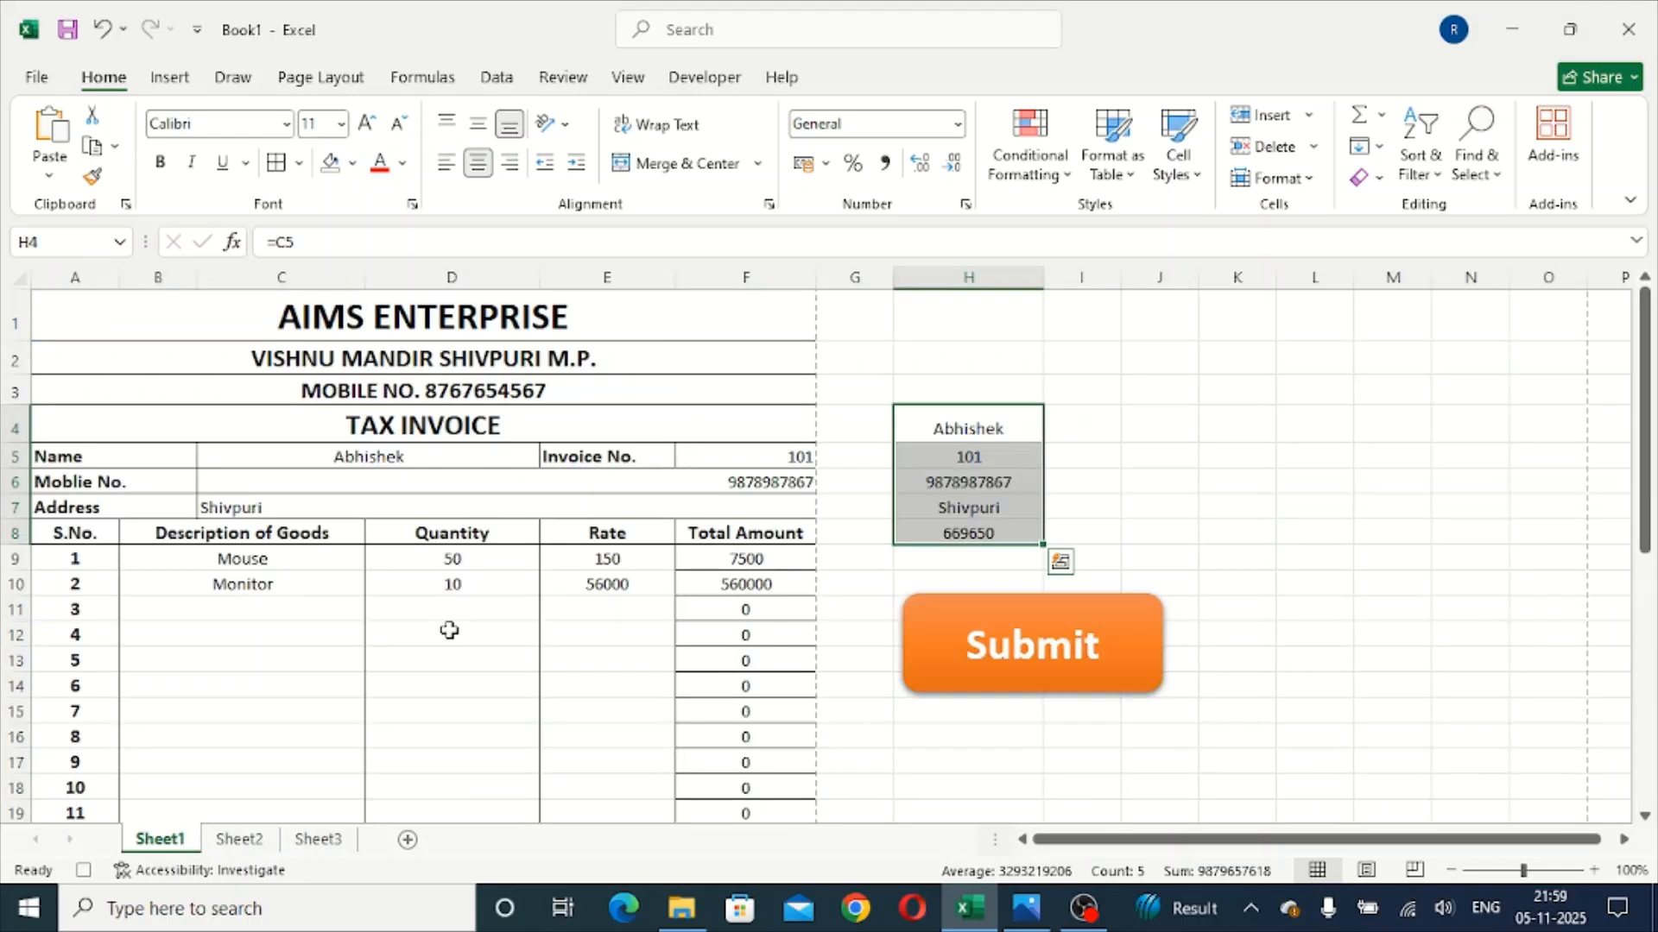
pyautogui.click(369, 460)
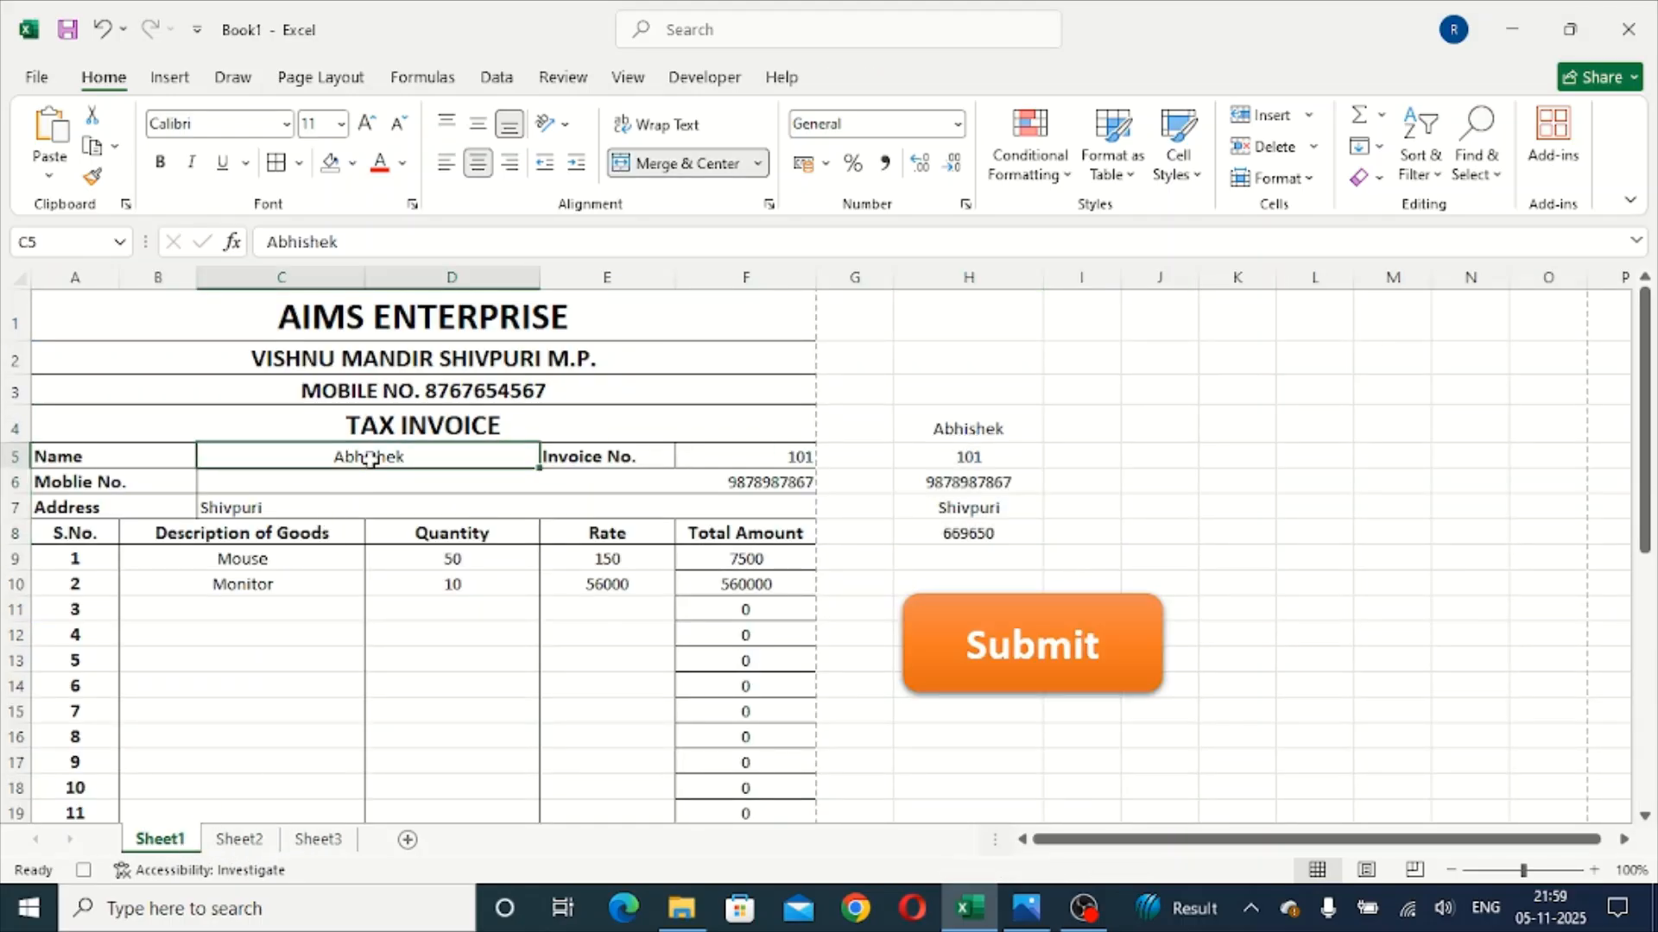
pyautogui.press('Delete')
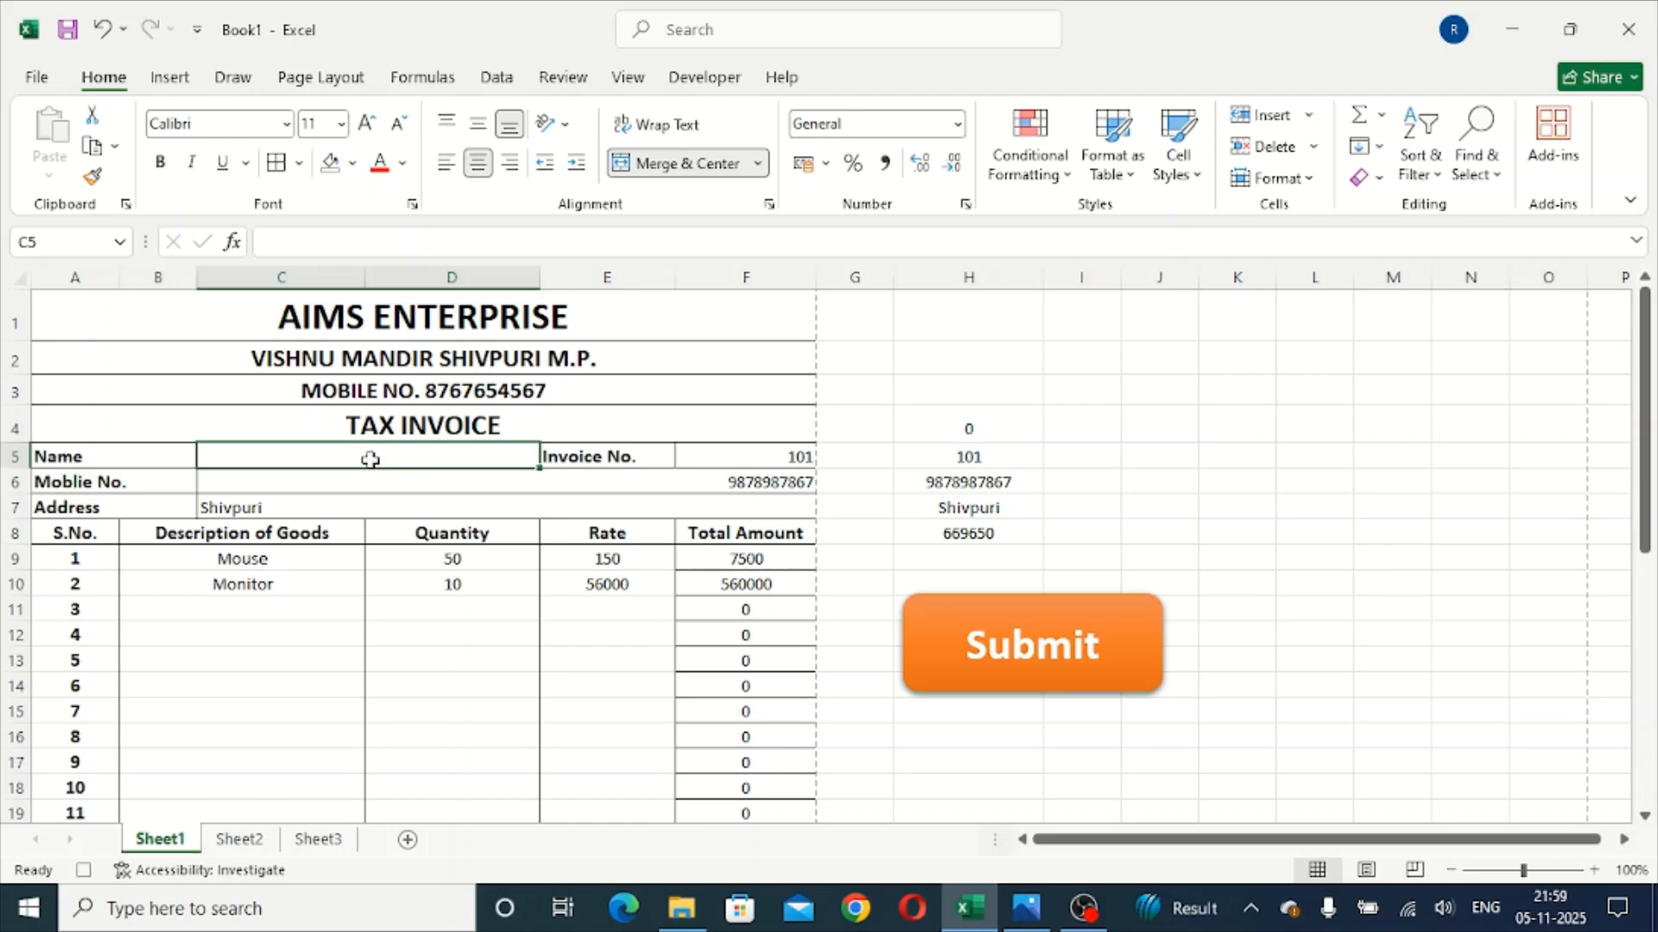
pyautogui.click(742, 459)
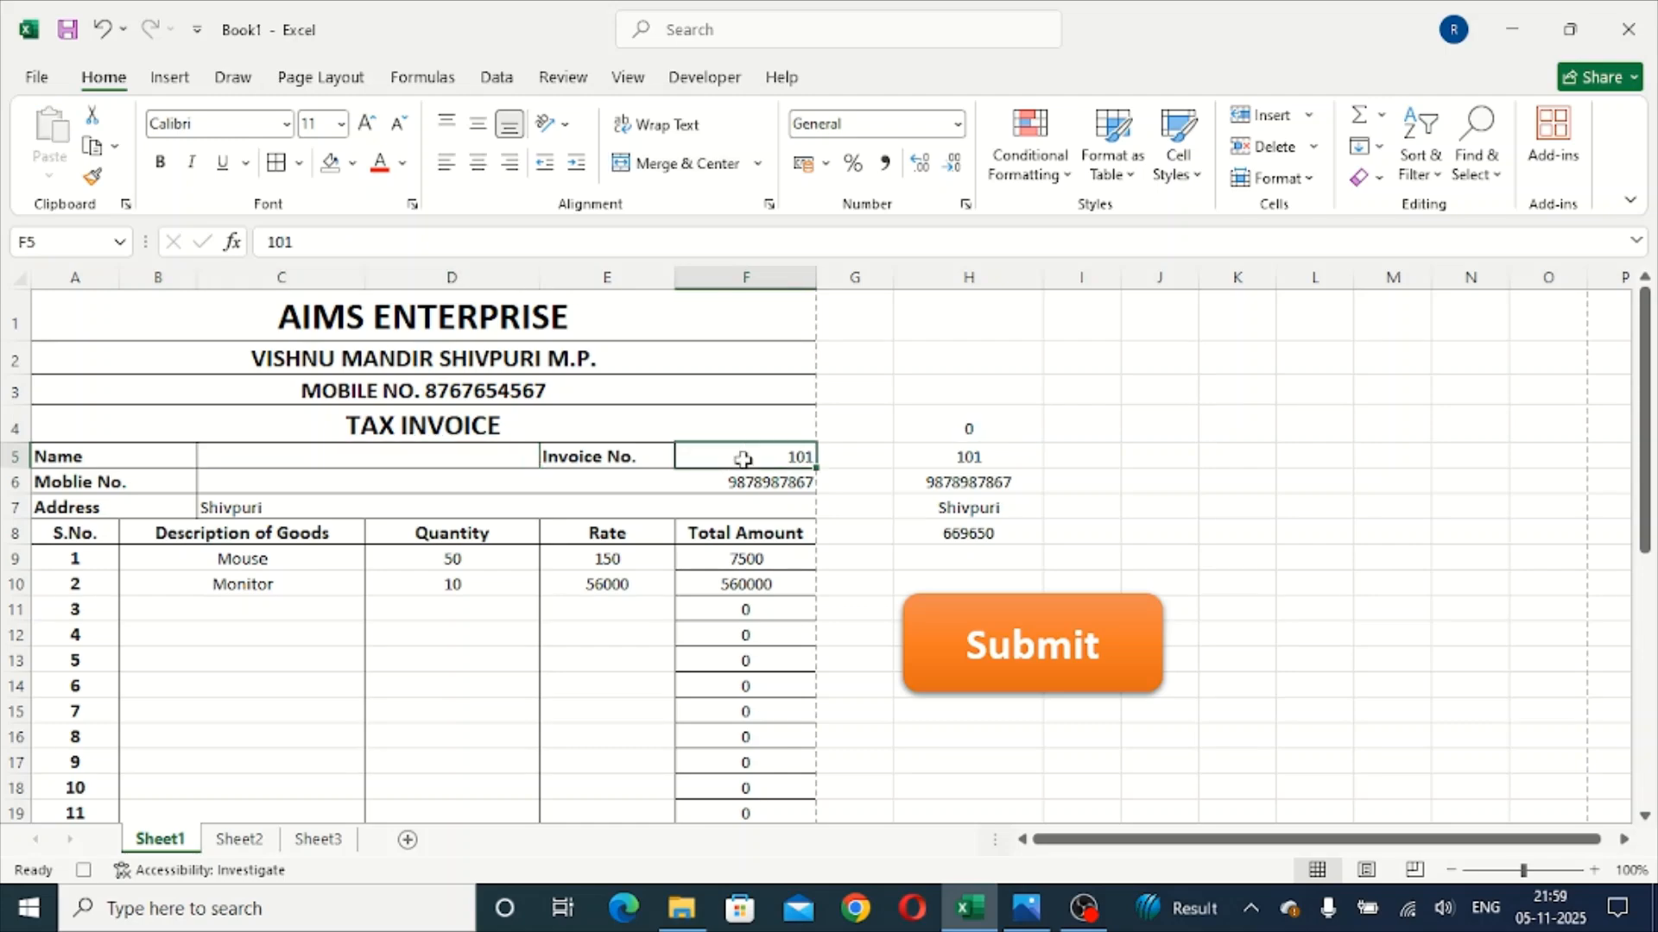
pyautogui.press('Delete')
pyautogui.click(742, 476)
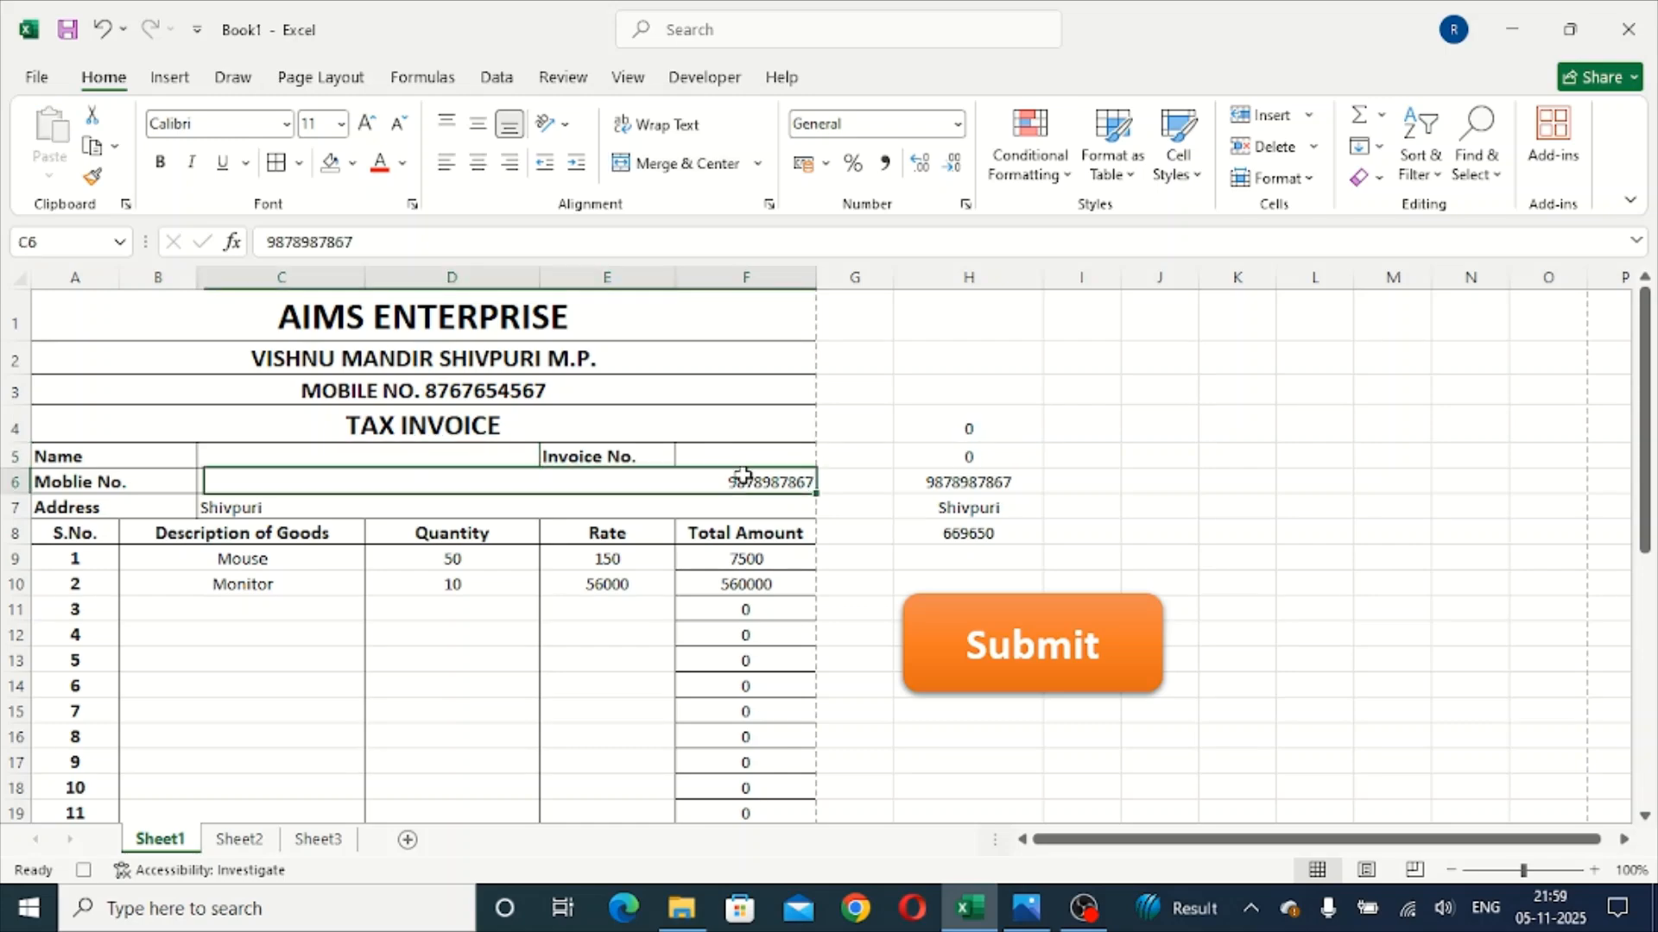
pyautogui.press('Delete')
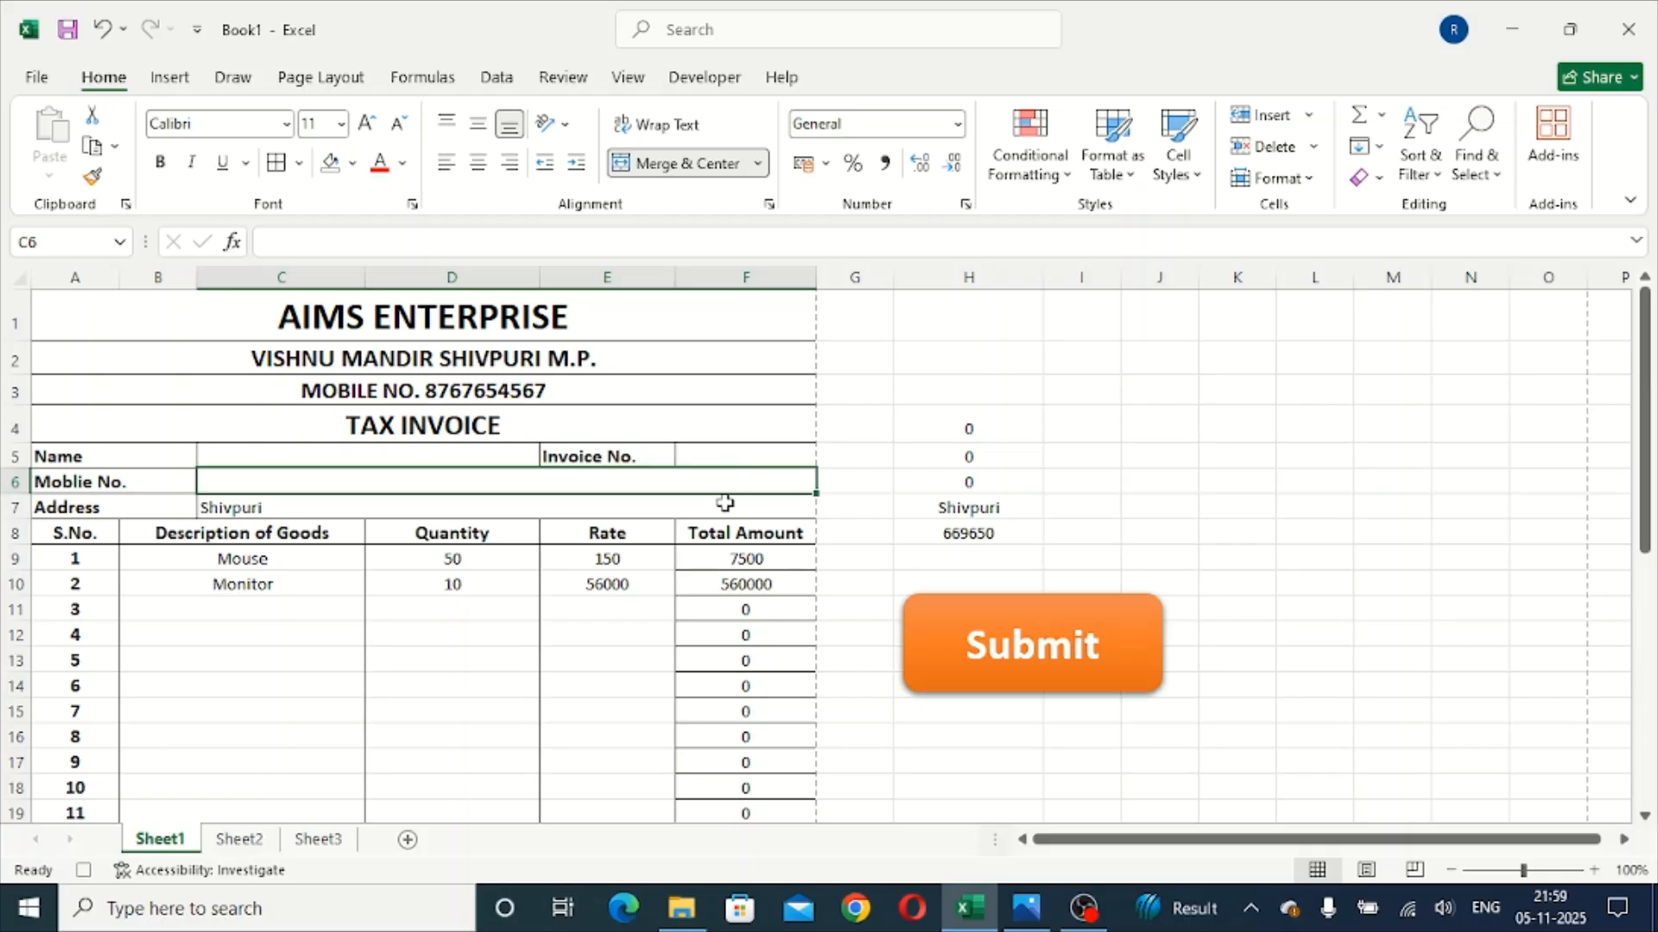
pyautogui.click(724, 503)
pyautogui.press('Delete')
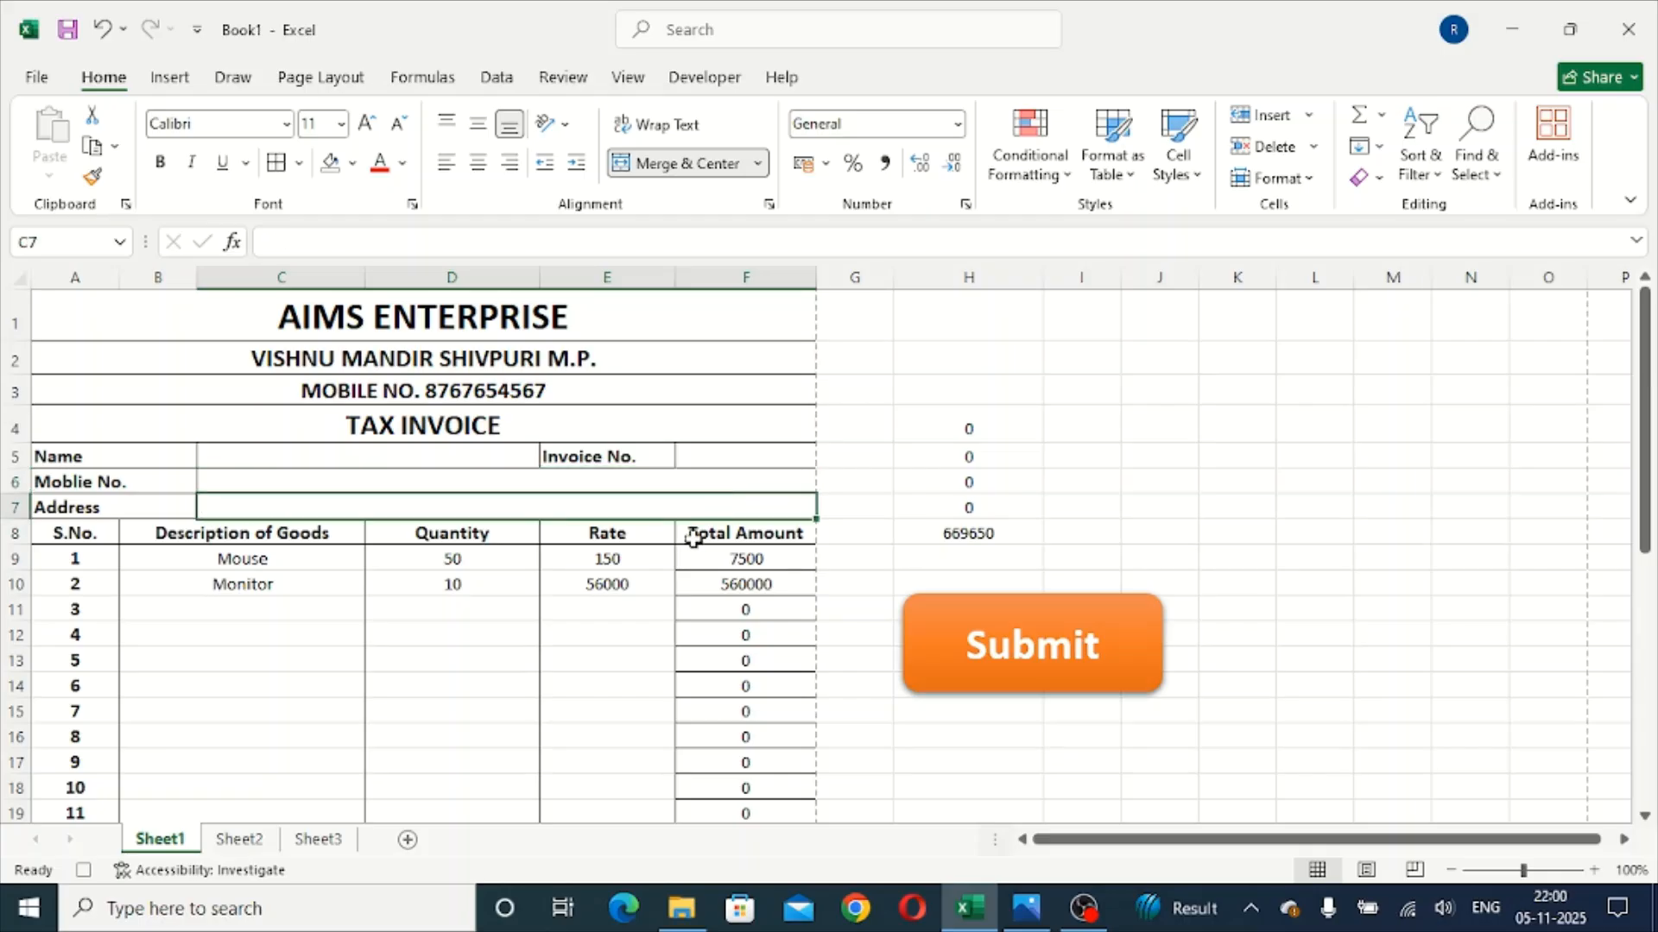
# Step: Clear the goods descriptions, quantities and rates in B9:E10 of Sheet1 and stop recording the macro
pyautogui.click(293, 563)
pyautogui.moveTo(293, 564); pyautogui.dragTo(572, 585)
pyautogui.press('Delete')
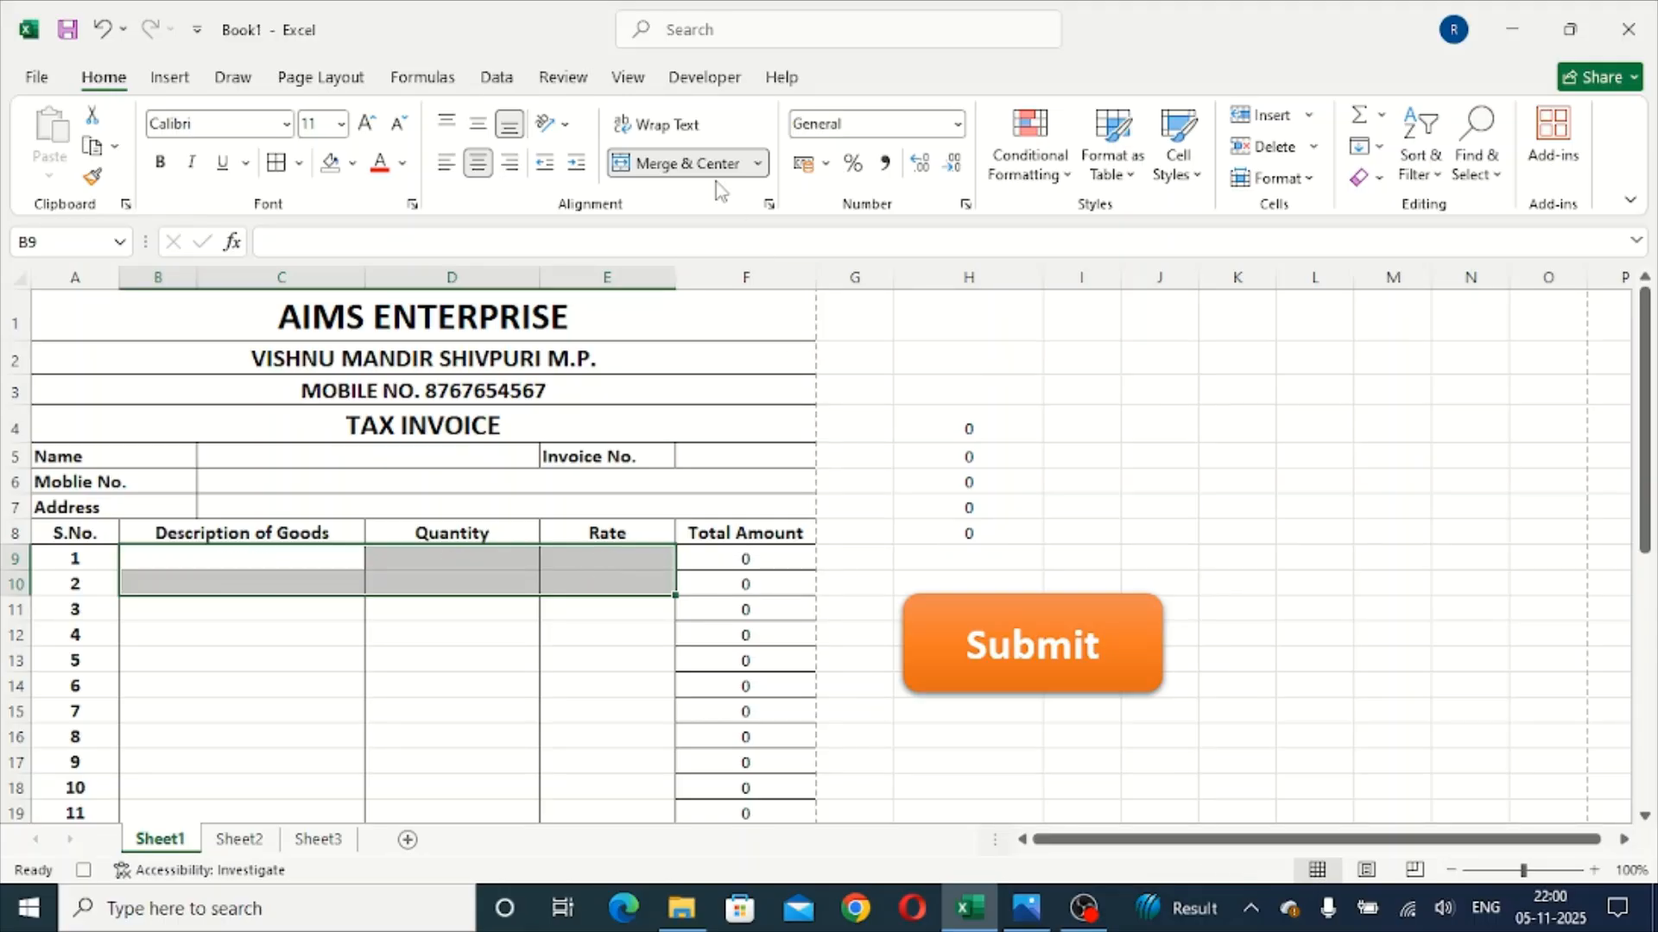
pyautogui.click(704, 77)
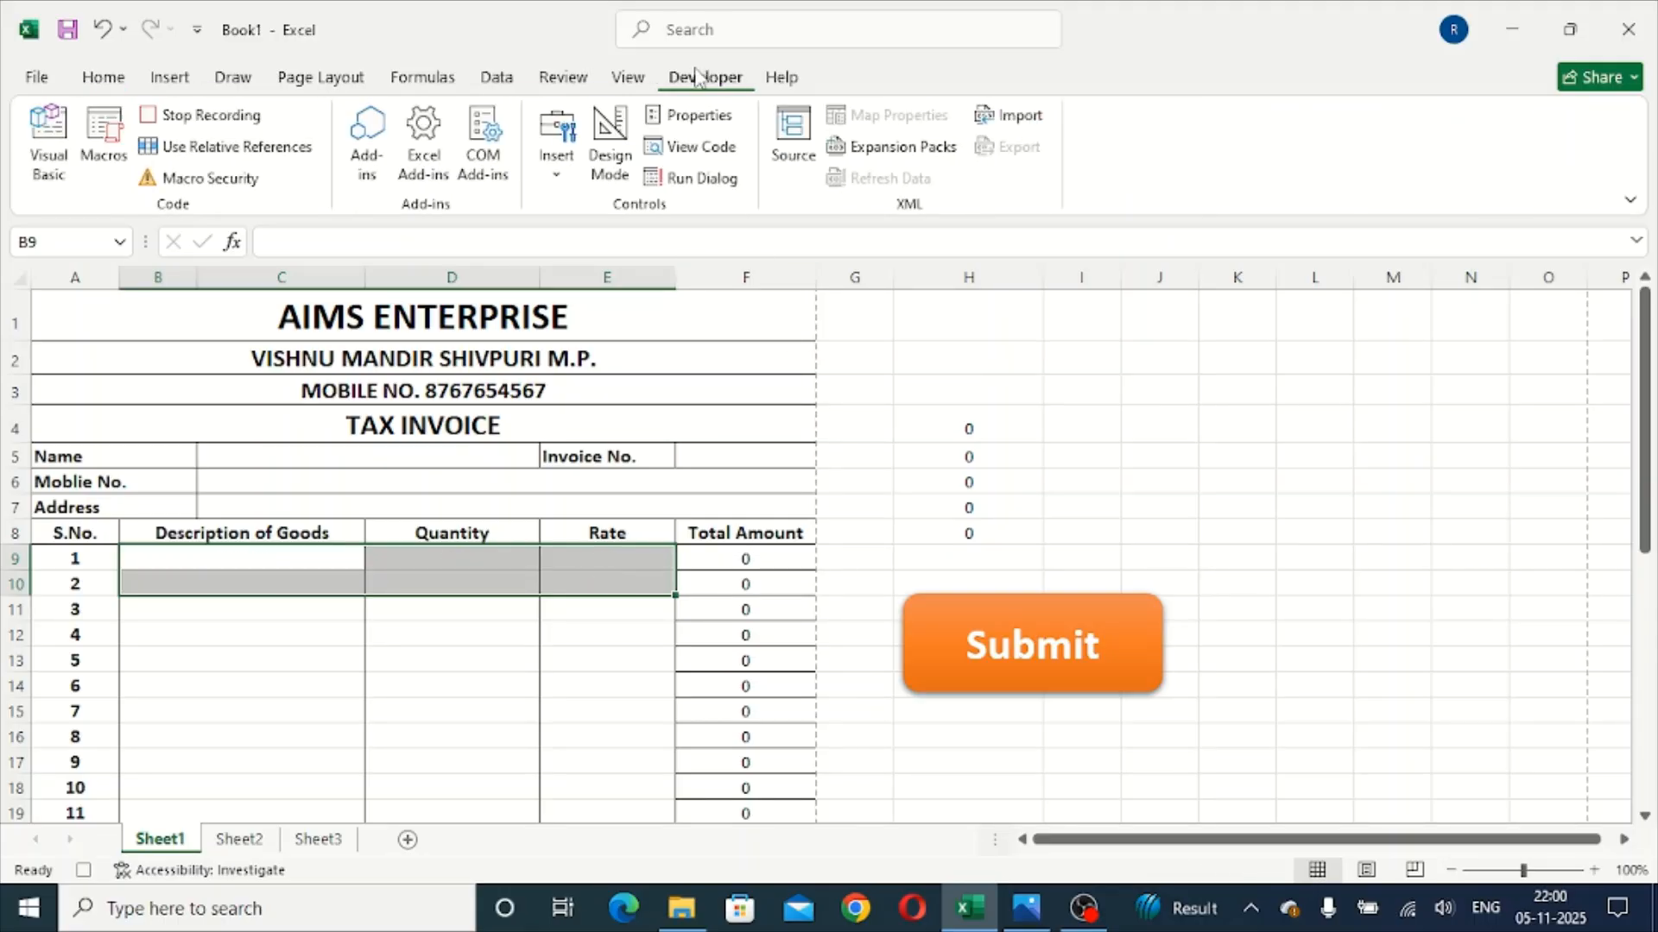
pyautogui.click(216, 129)
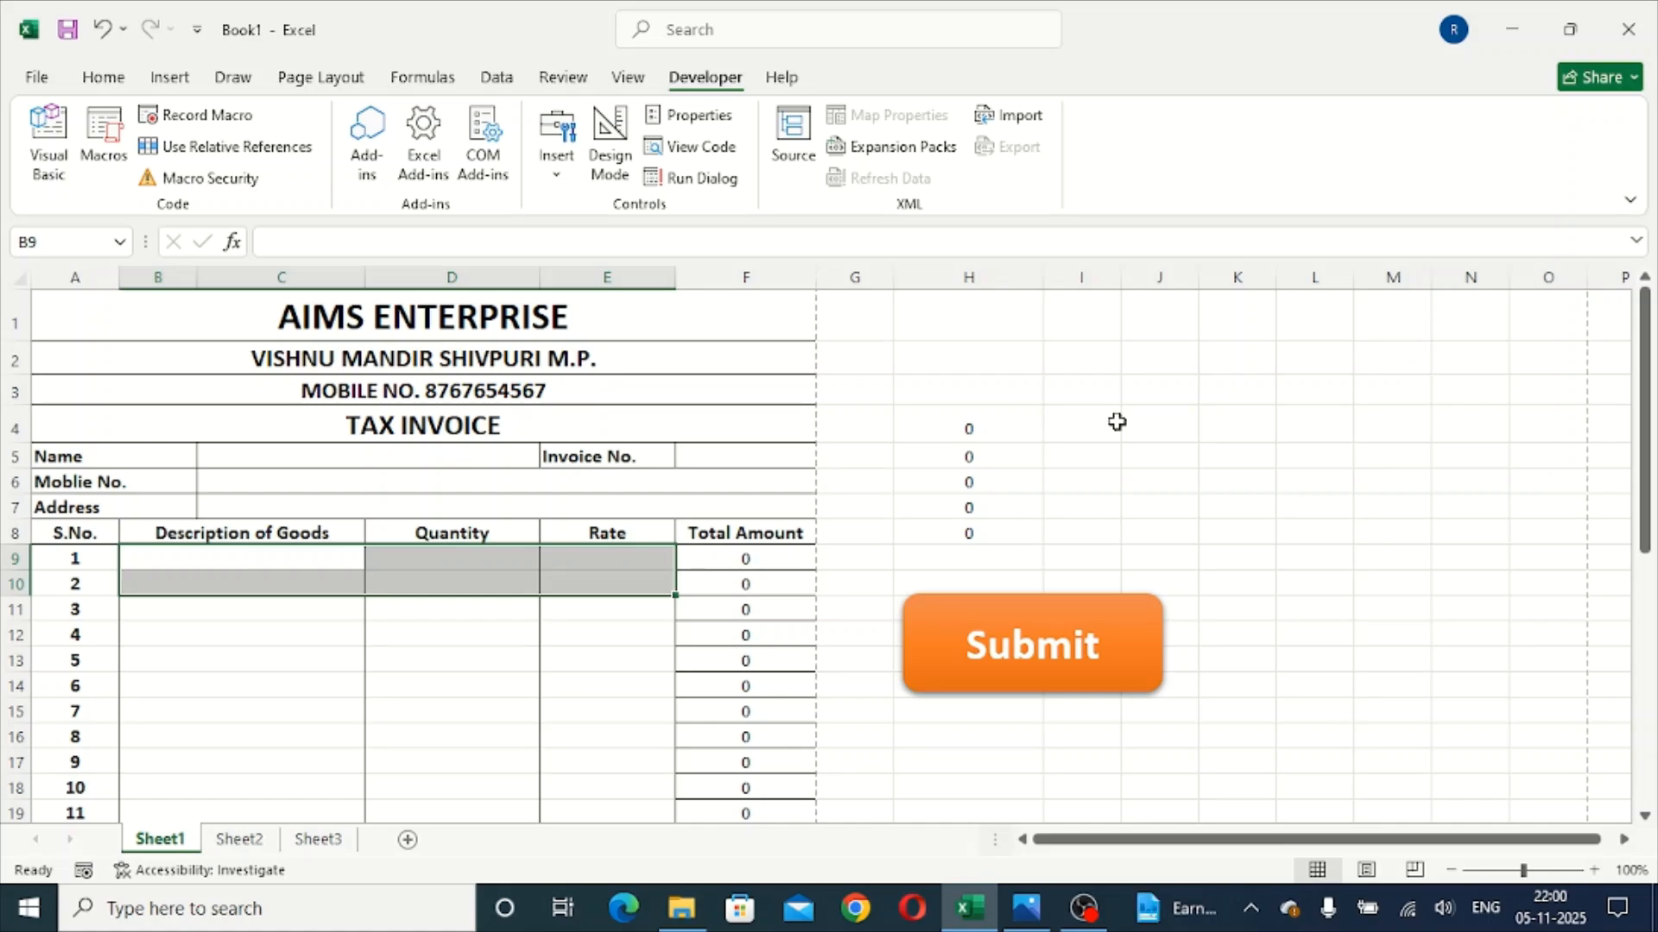
# Step: Assign Macro1 to the Submit button shape on Sheet1 and deselect the shape
pyautogui.rightClick(1058, 643)
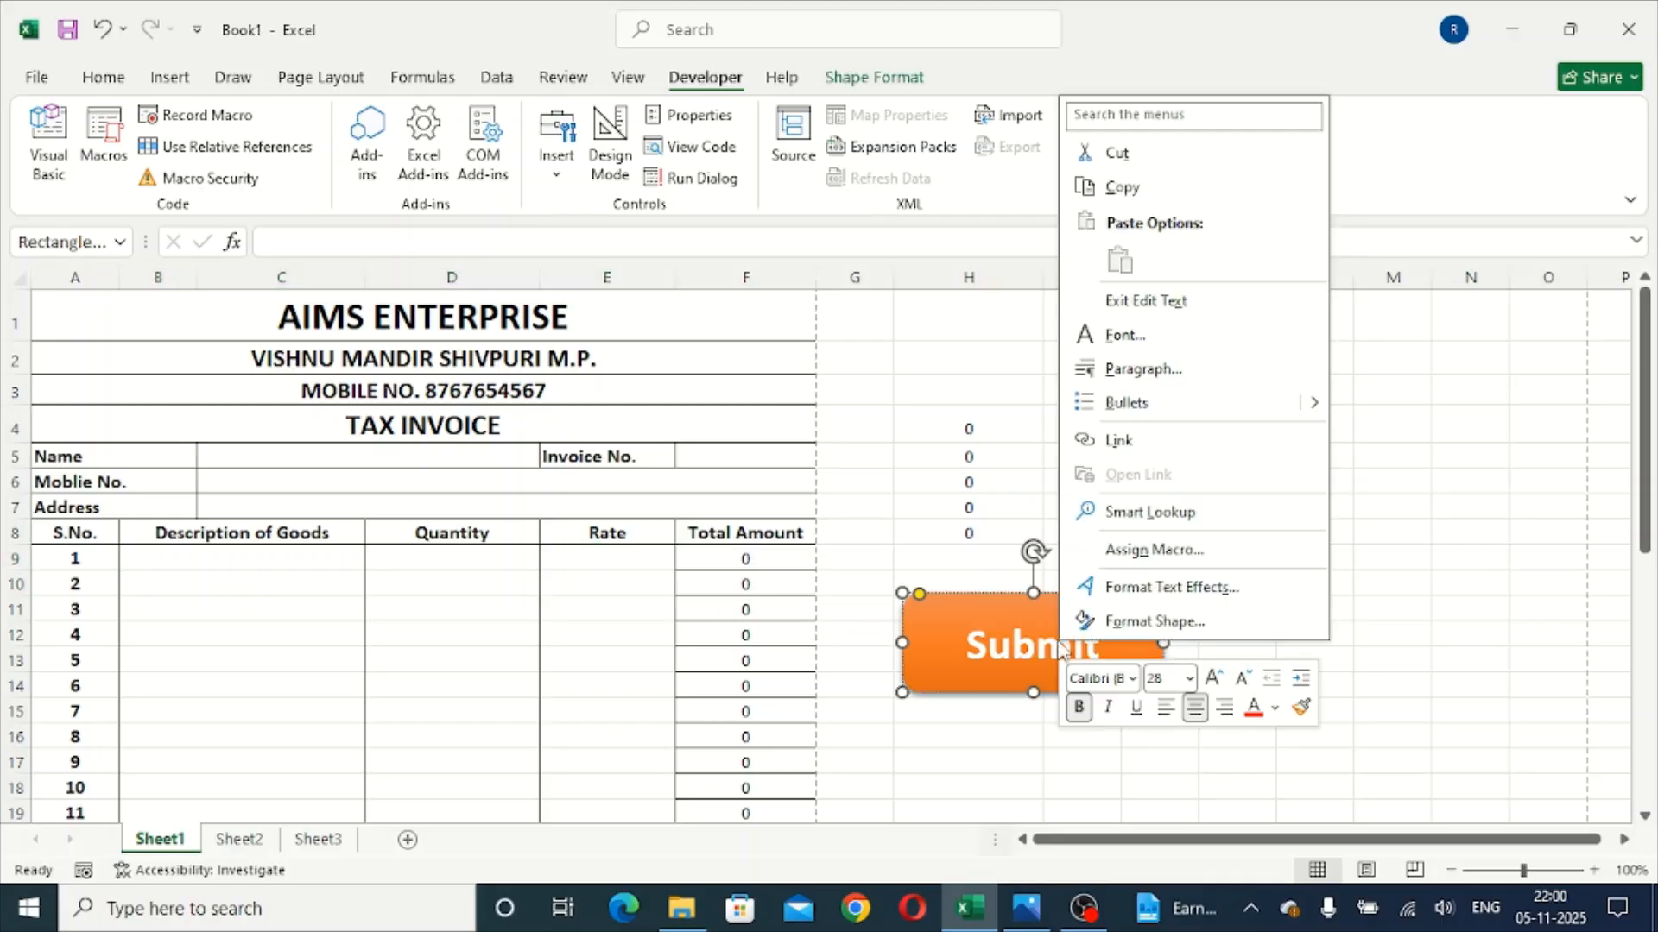
pyautogui.click(1145, 552)
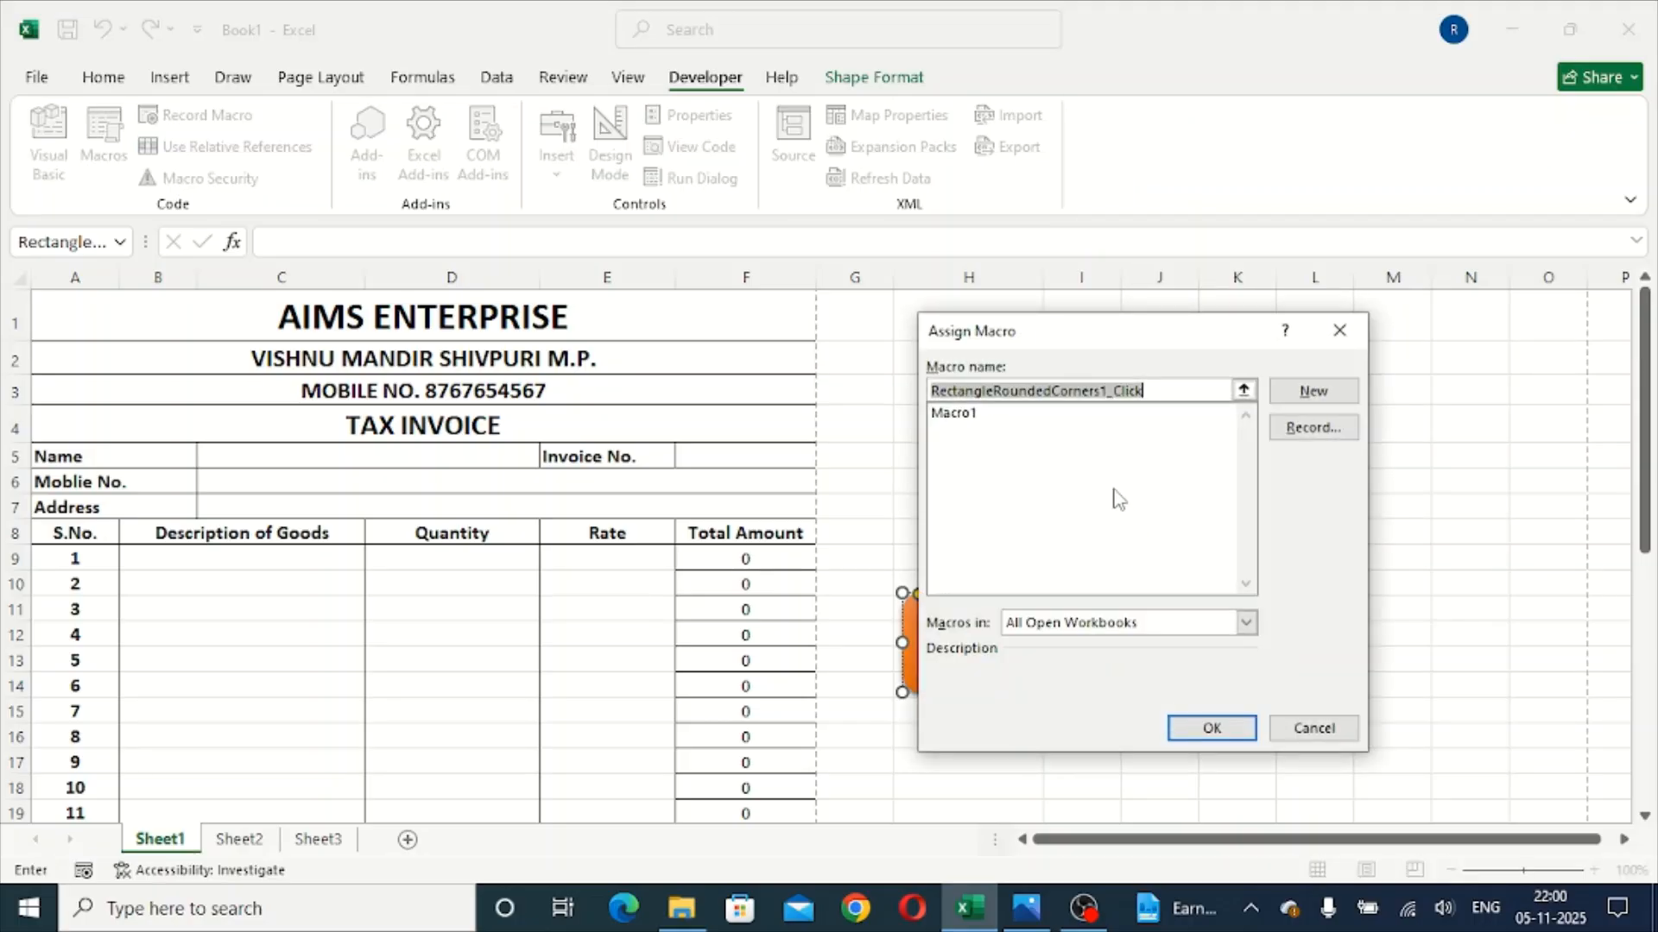
pyautogui.click(1017, 419)
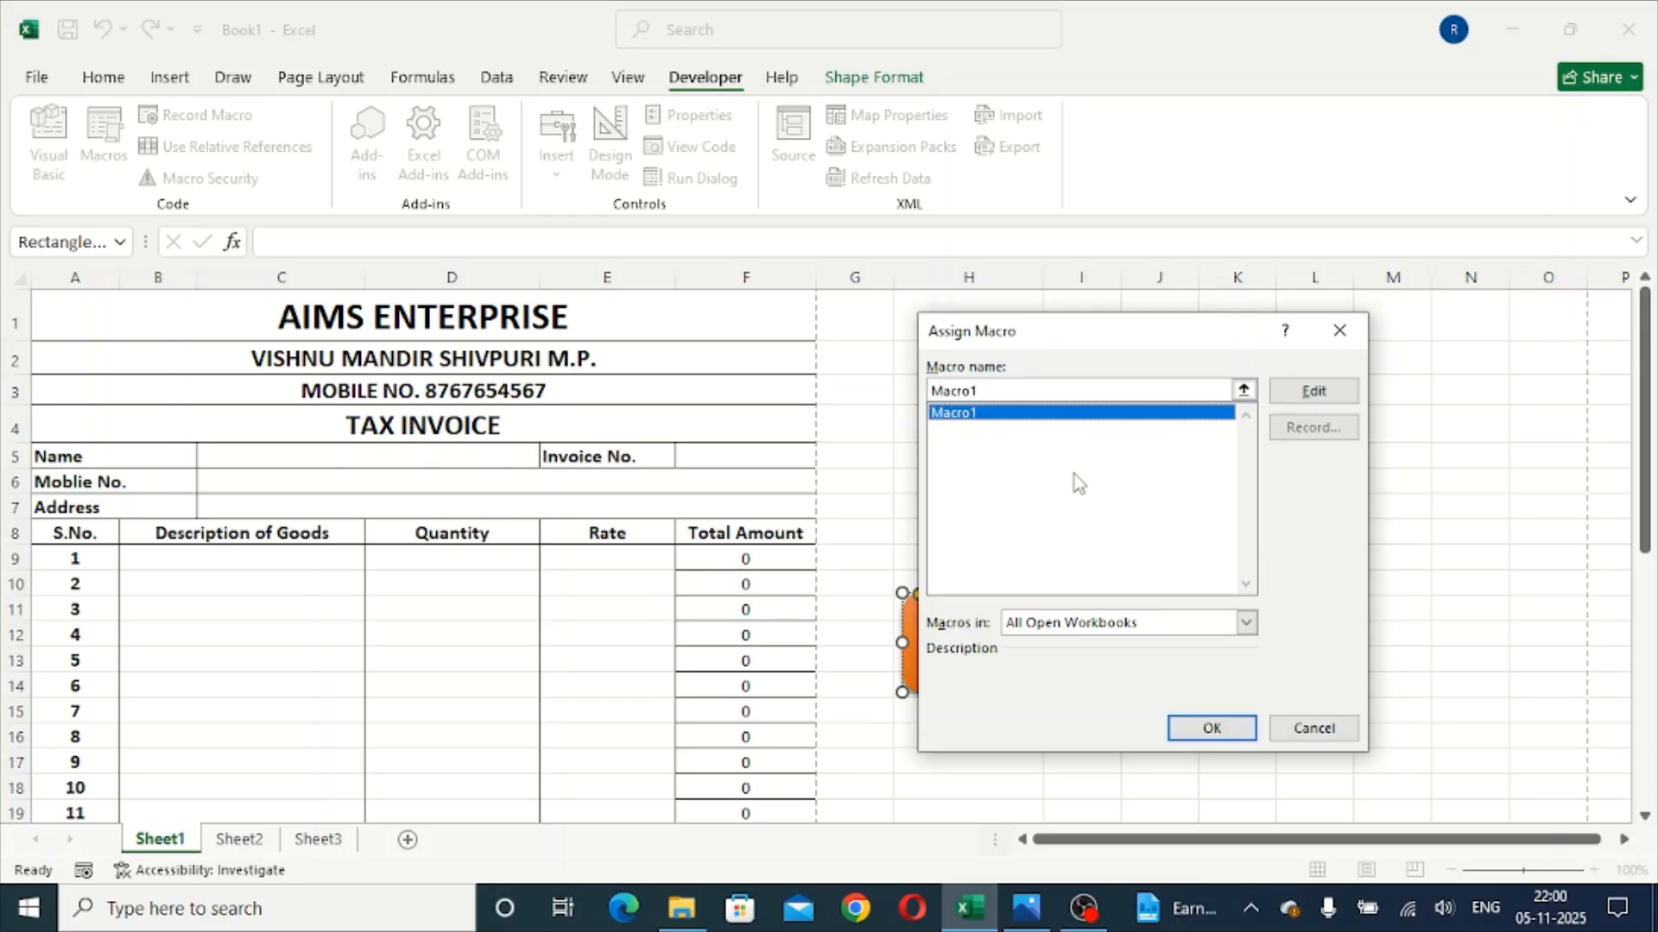
pyautogui.click(1213, 741)
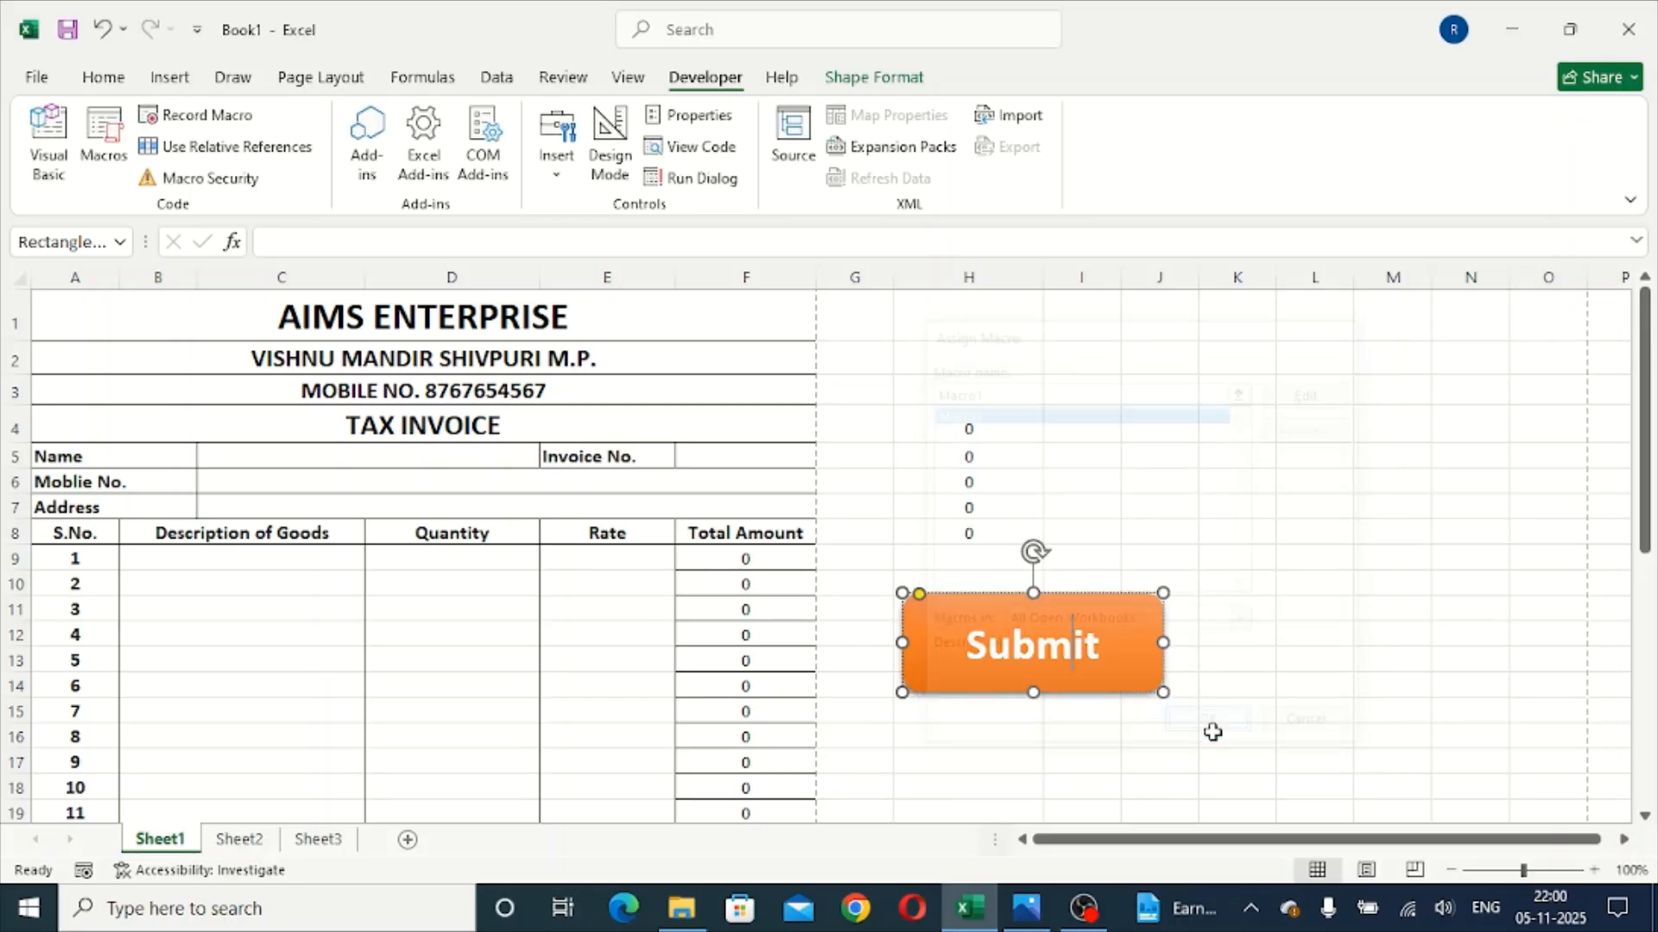
pyautogui.click(1280, 537)
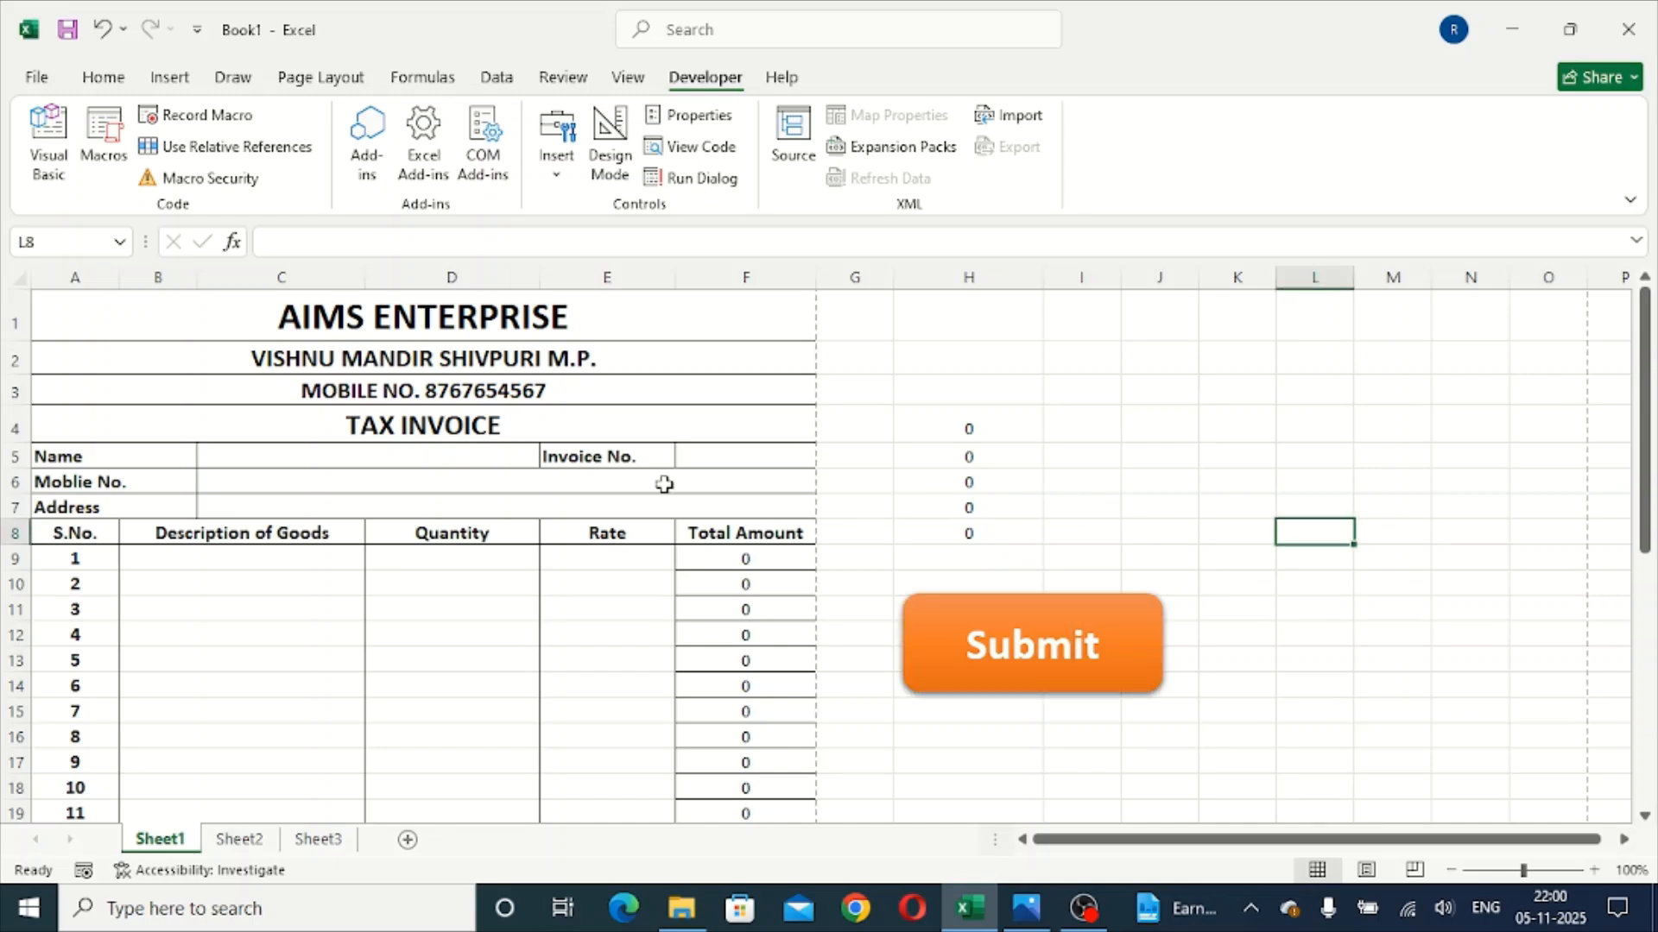
# Step: Enter the customer's name in C5 and the invoice number in F5 of the invoice
pyautogui.click(492, 456)
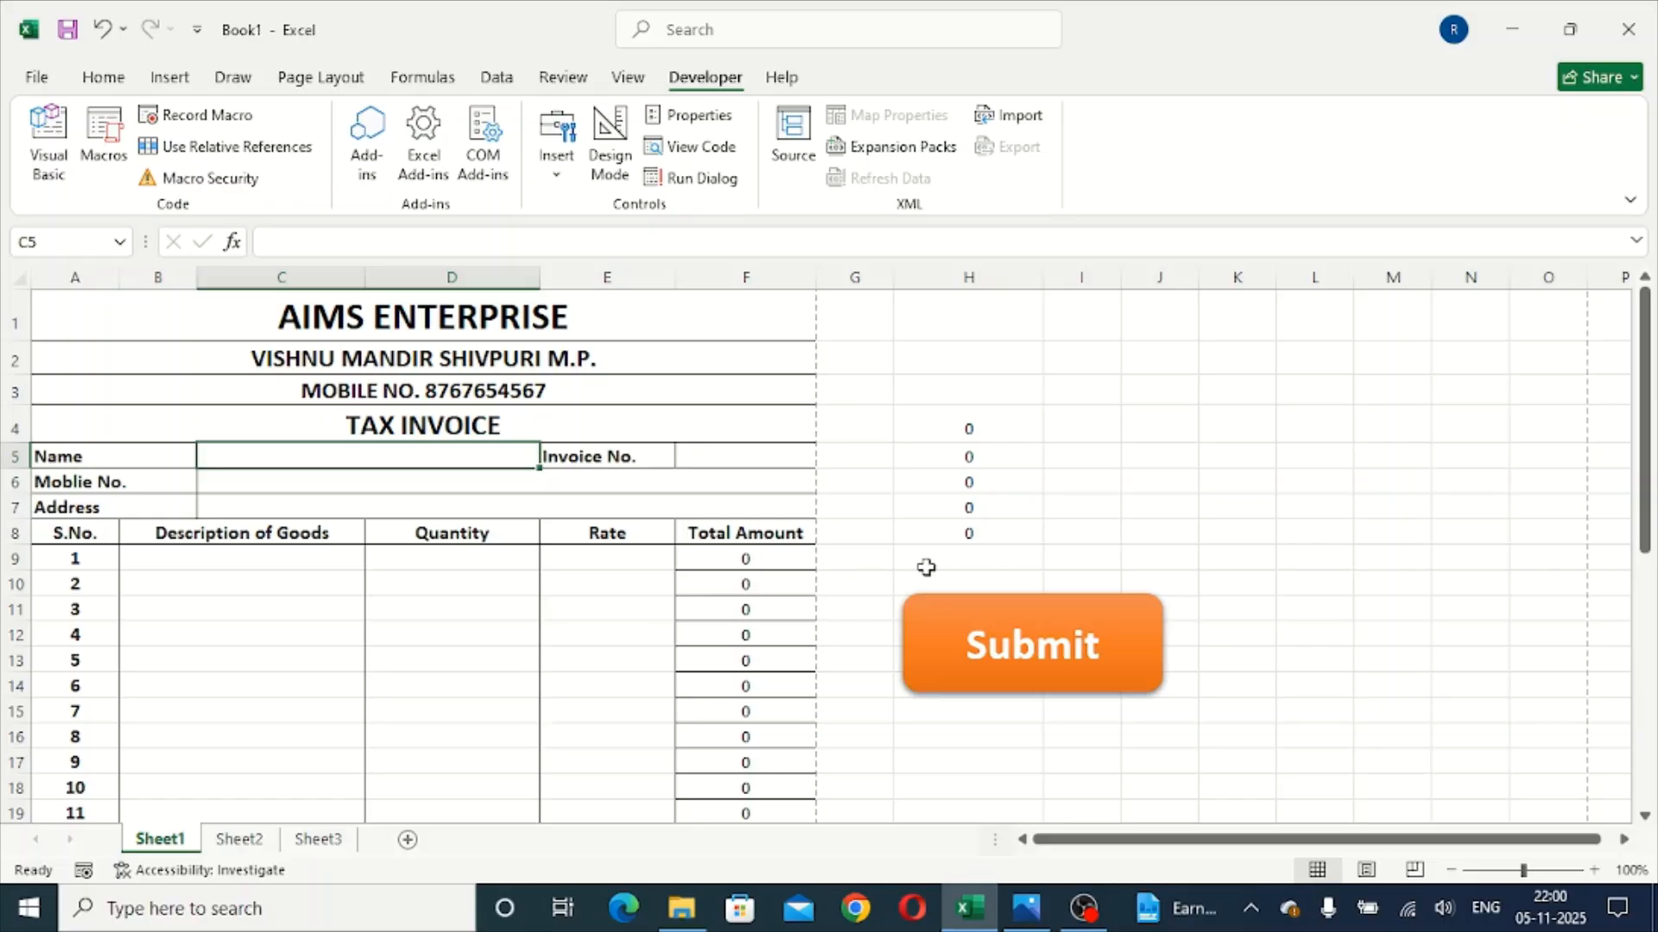
pyautogui.write('Nav')
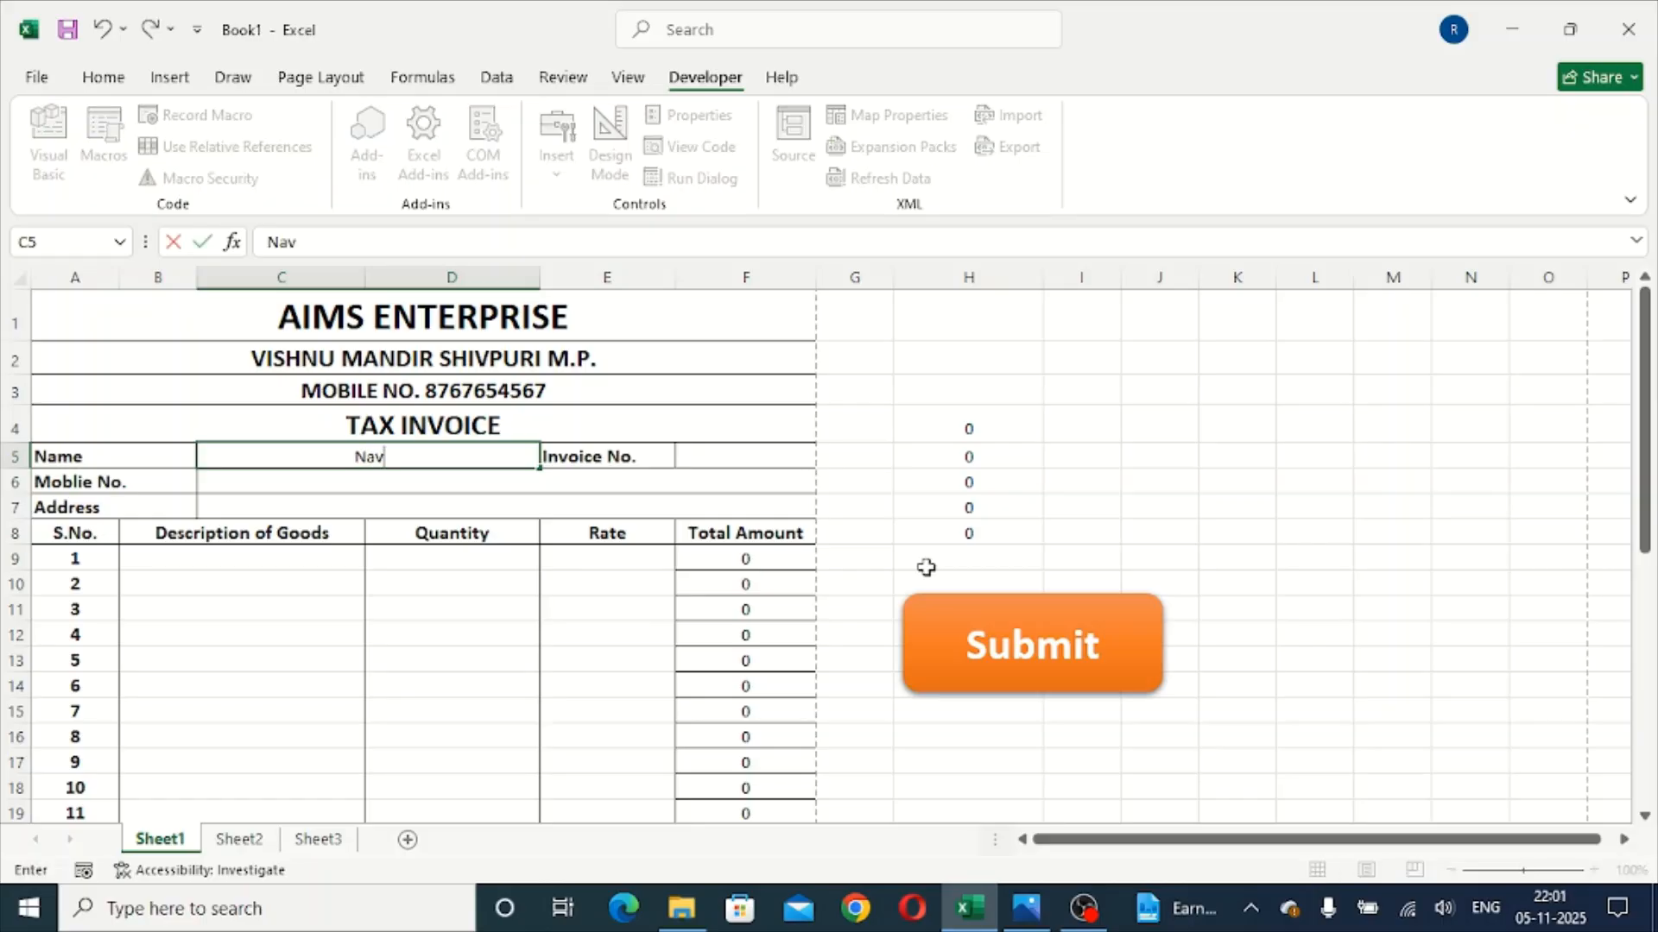
pyautogui.write('een')
pyautogui.press('Tab')
pyautogui.press('Tab')
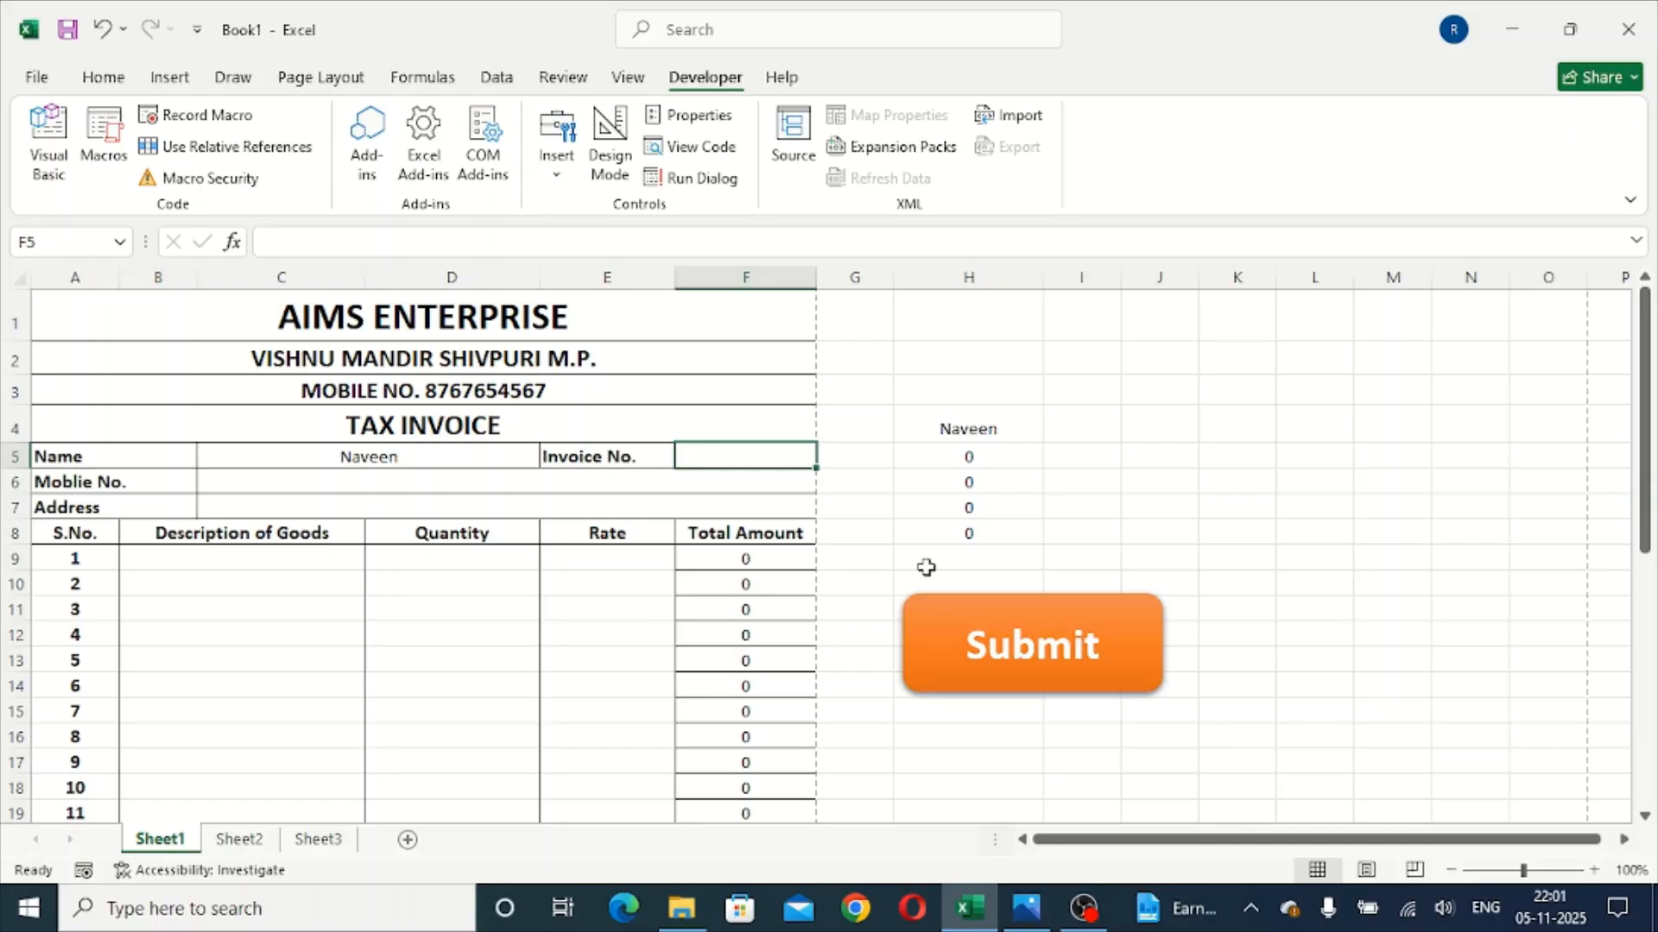
pyautogui.write('102')
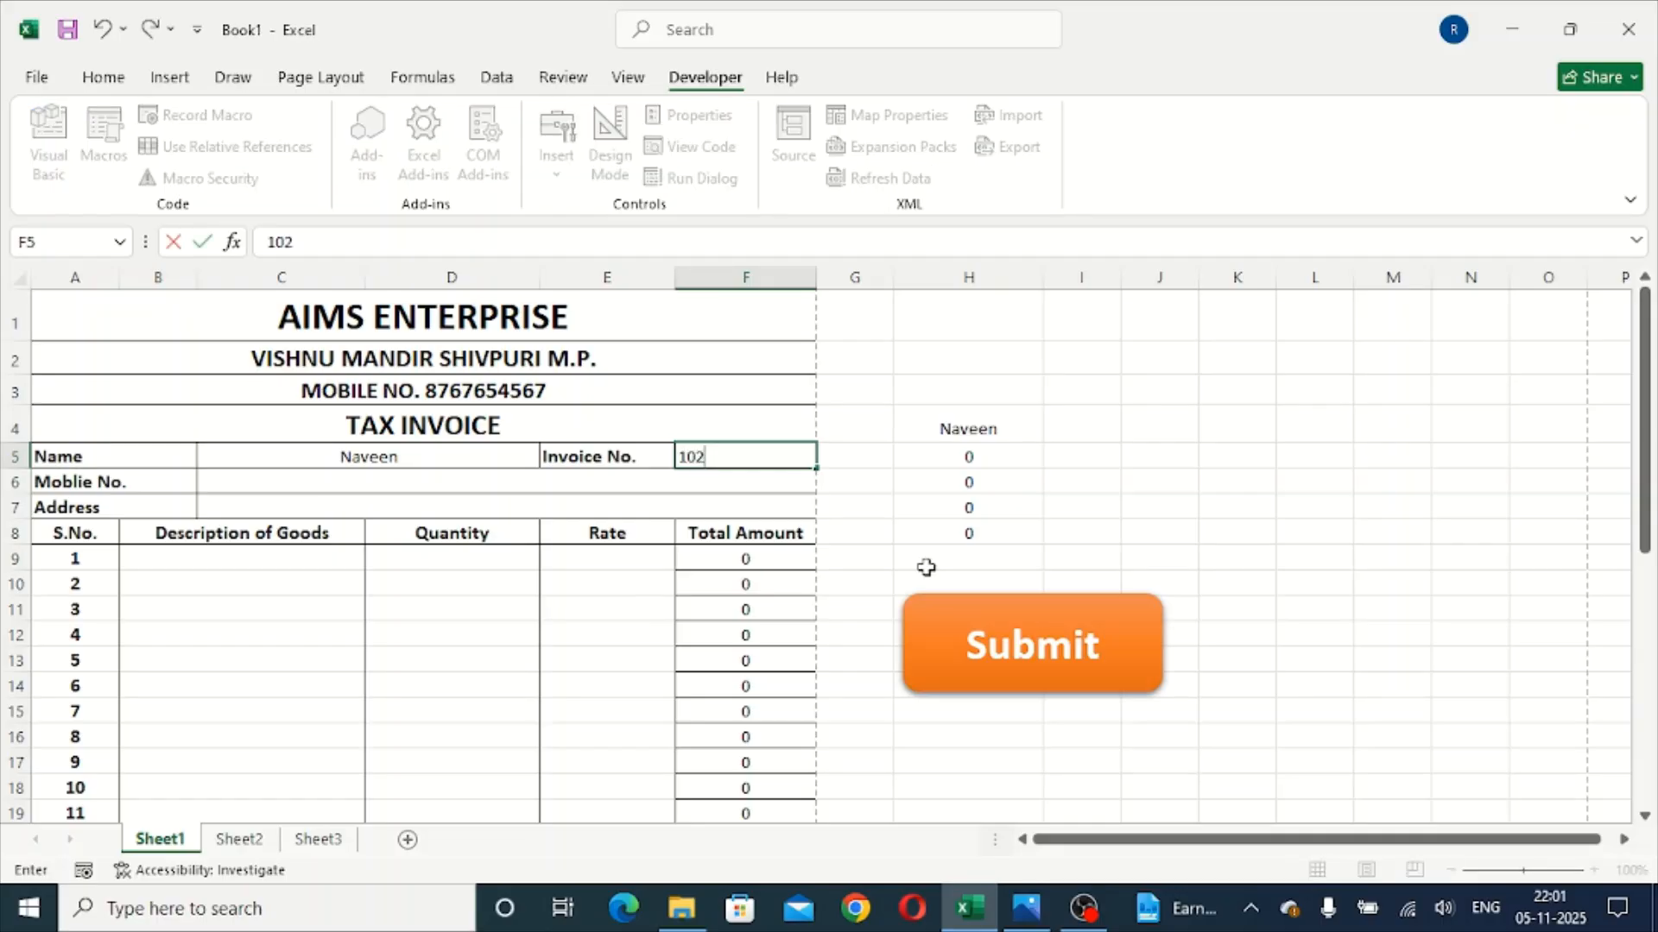
pyautogui.press('Return')
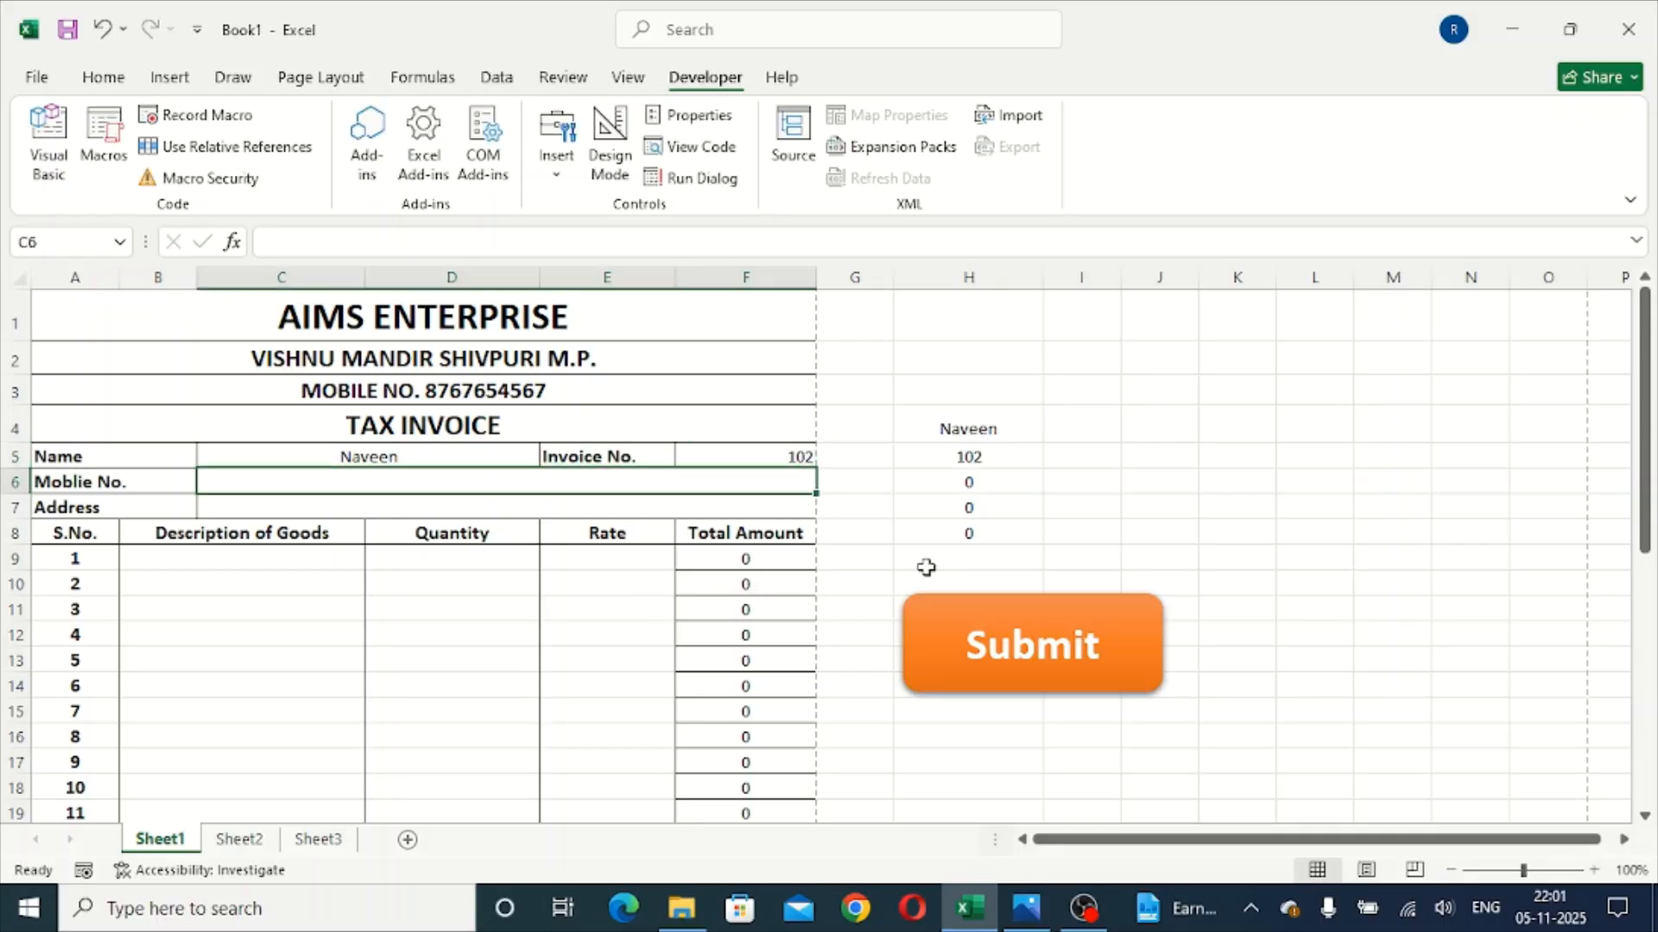
# Step: Enter the customer's mobile number in C6 and the address in C7 of the invoice
pyautogui.write('98987')
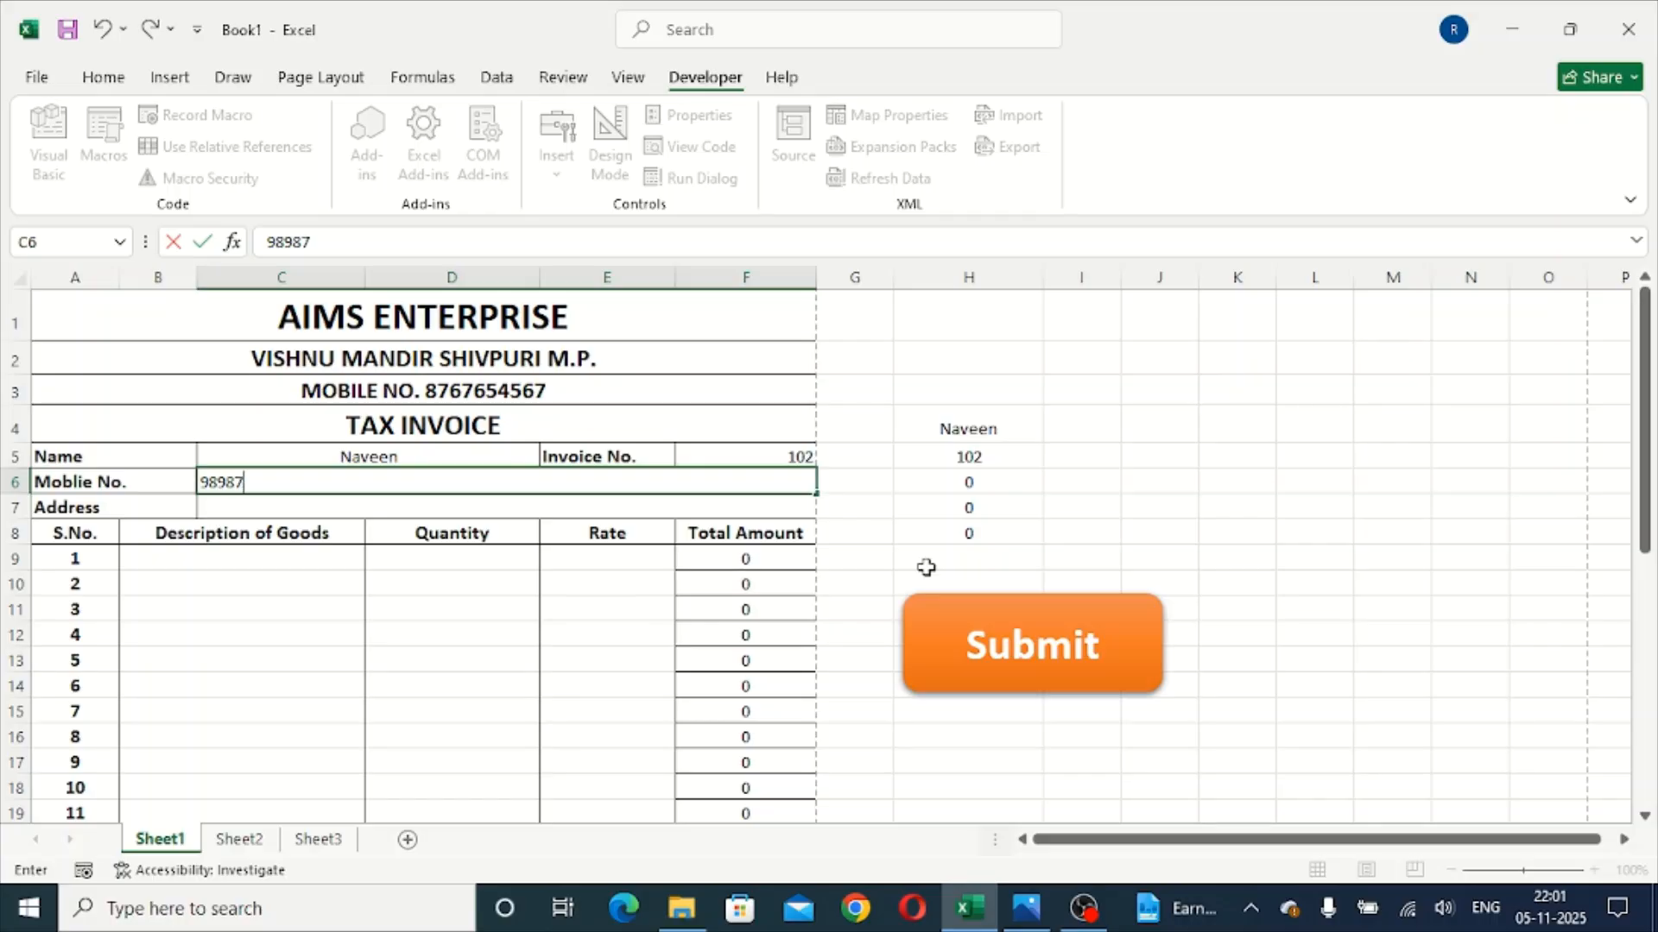
pyautogui.write('8767')
pyautogui.press('Return')
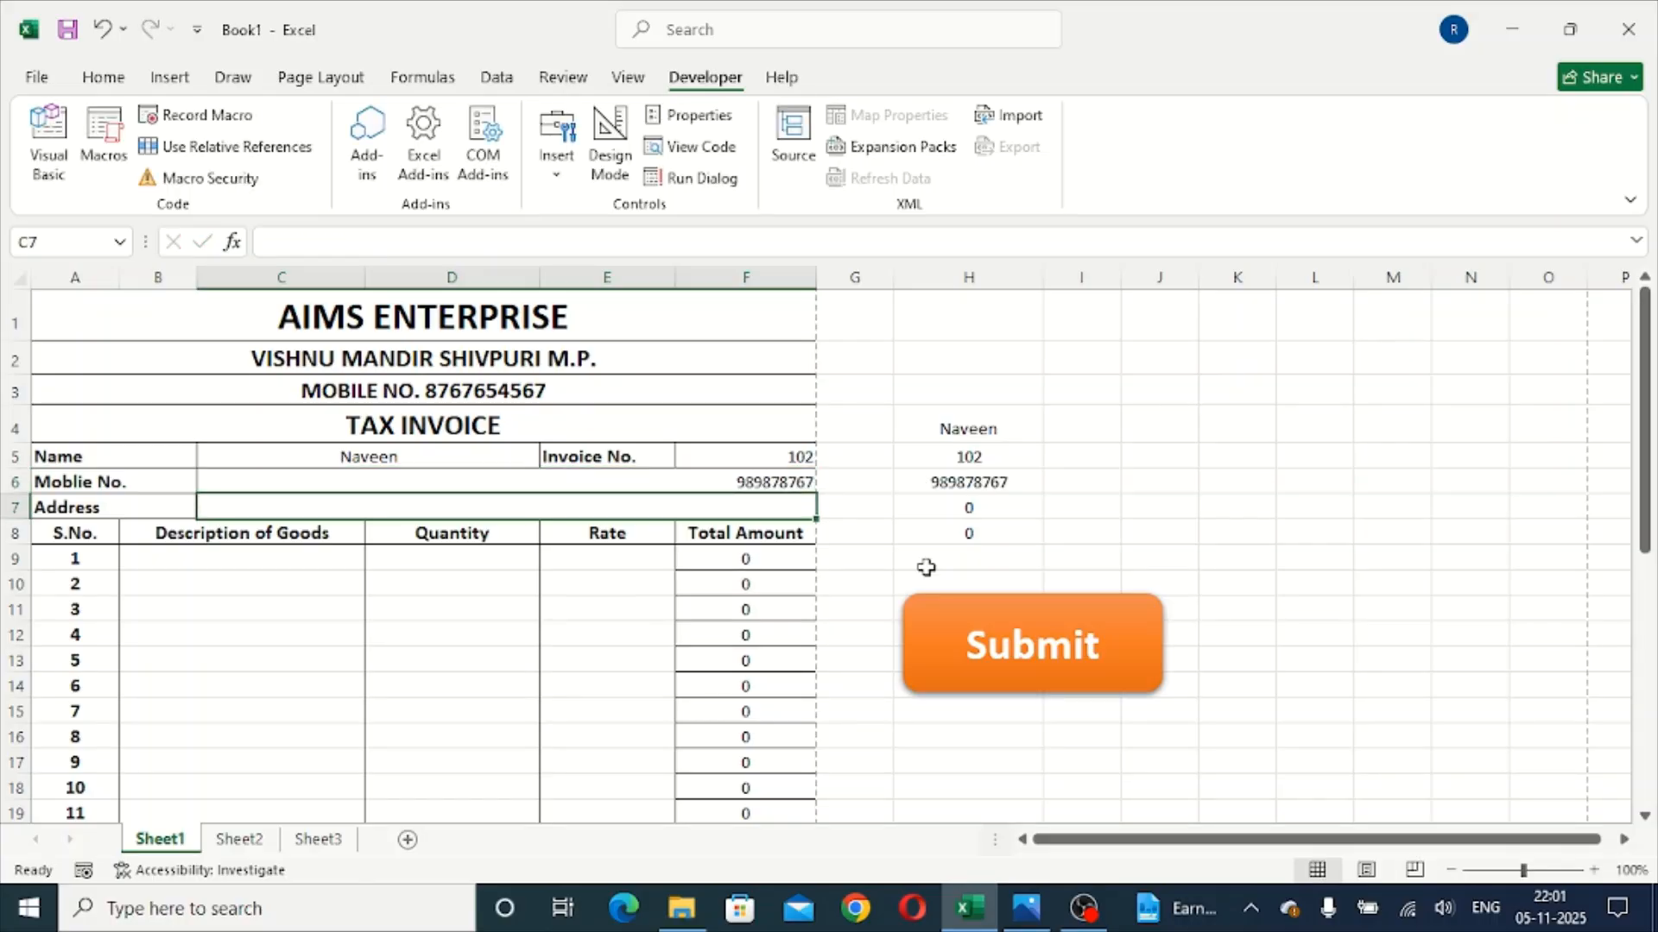
pyautogui.write('Sh')
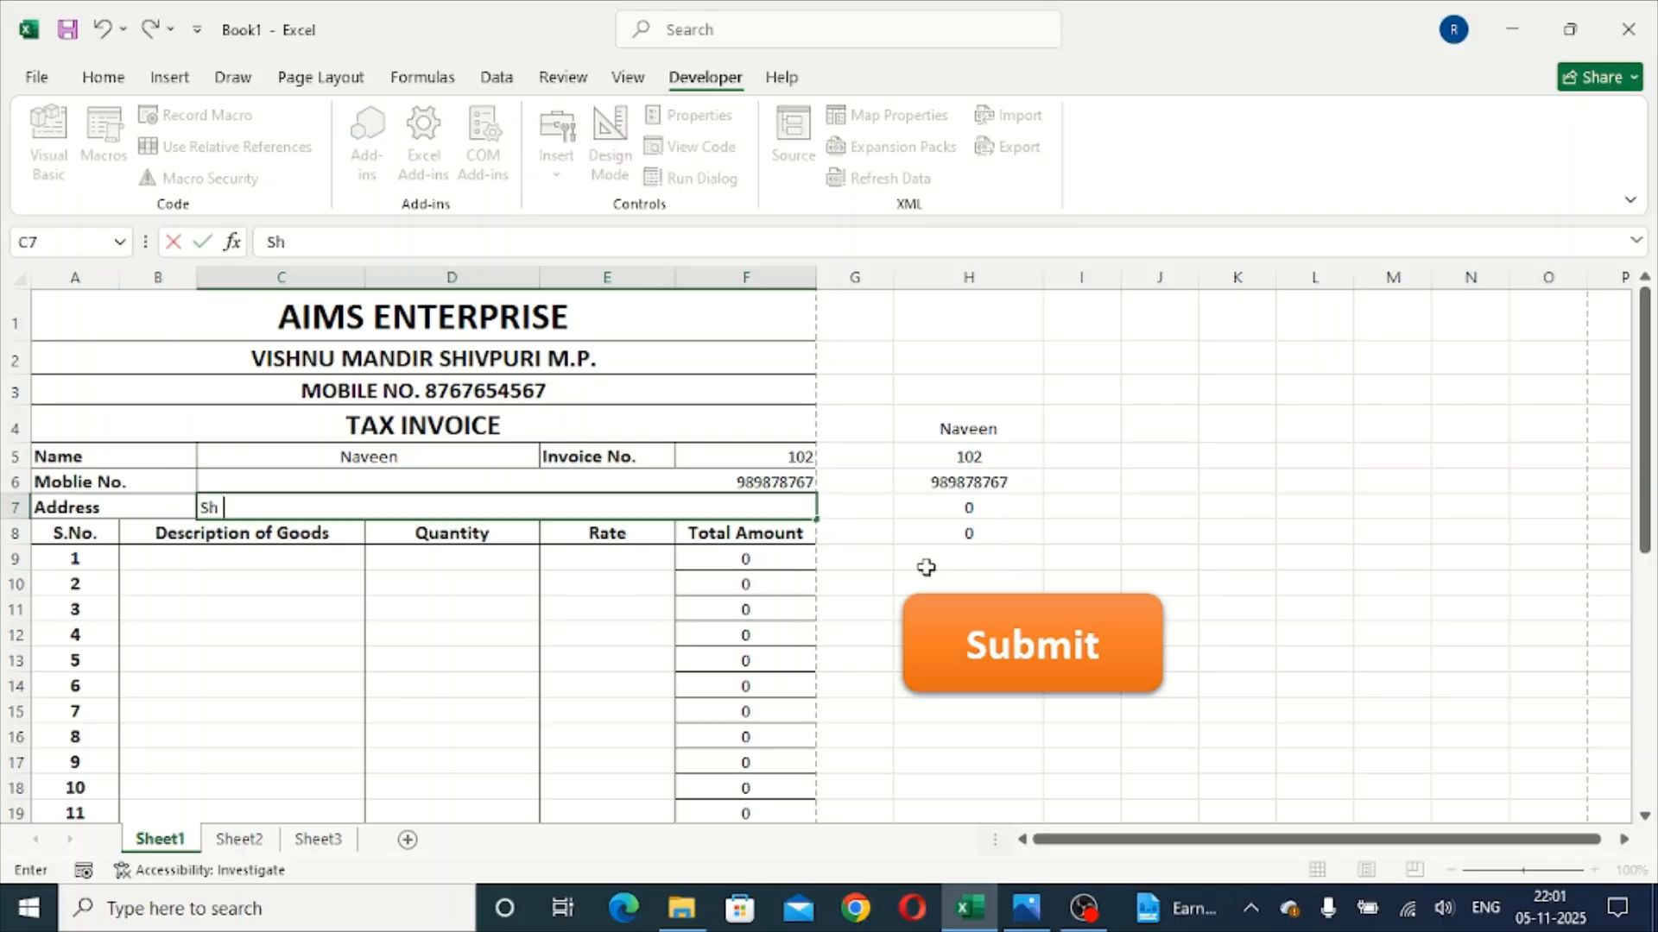
pyautogui.write('ivpuri')
pyautogui.press('Return')
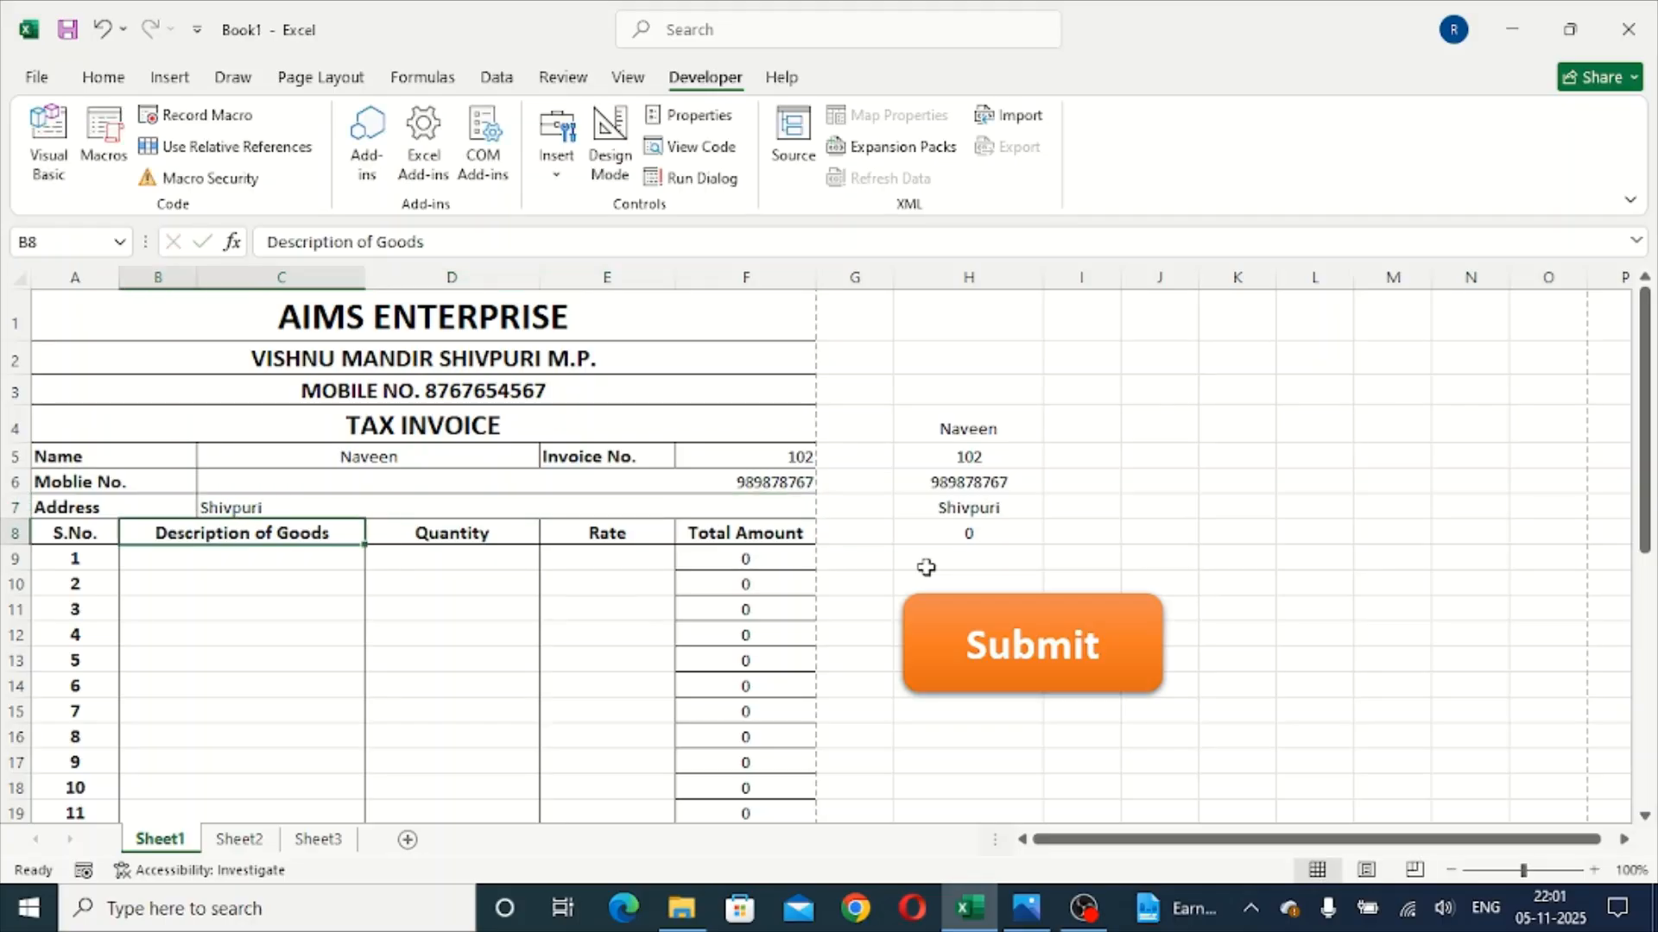
# Step: Fill the first goods line in row 9 with Mouse, quantity 70 and rate 150
pyautogui.press('Return')
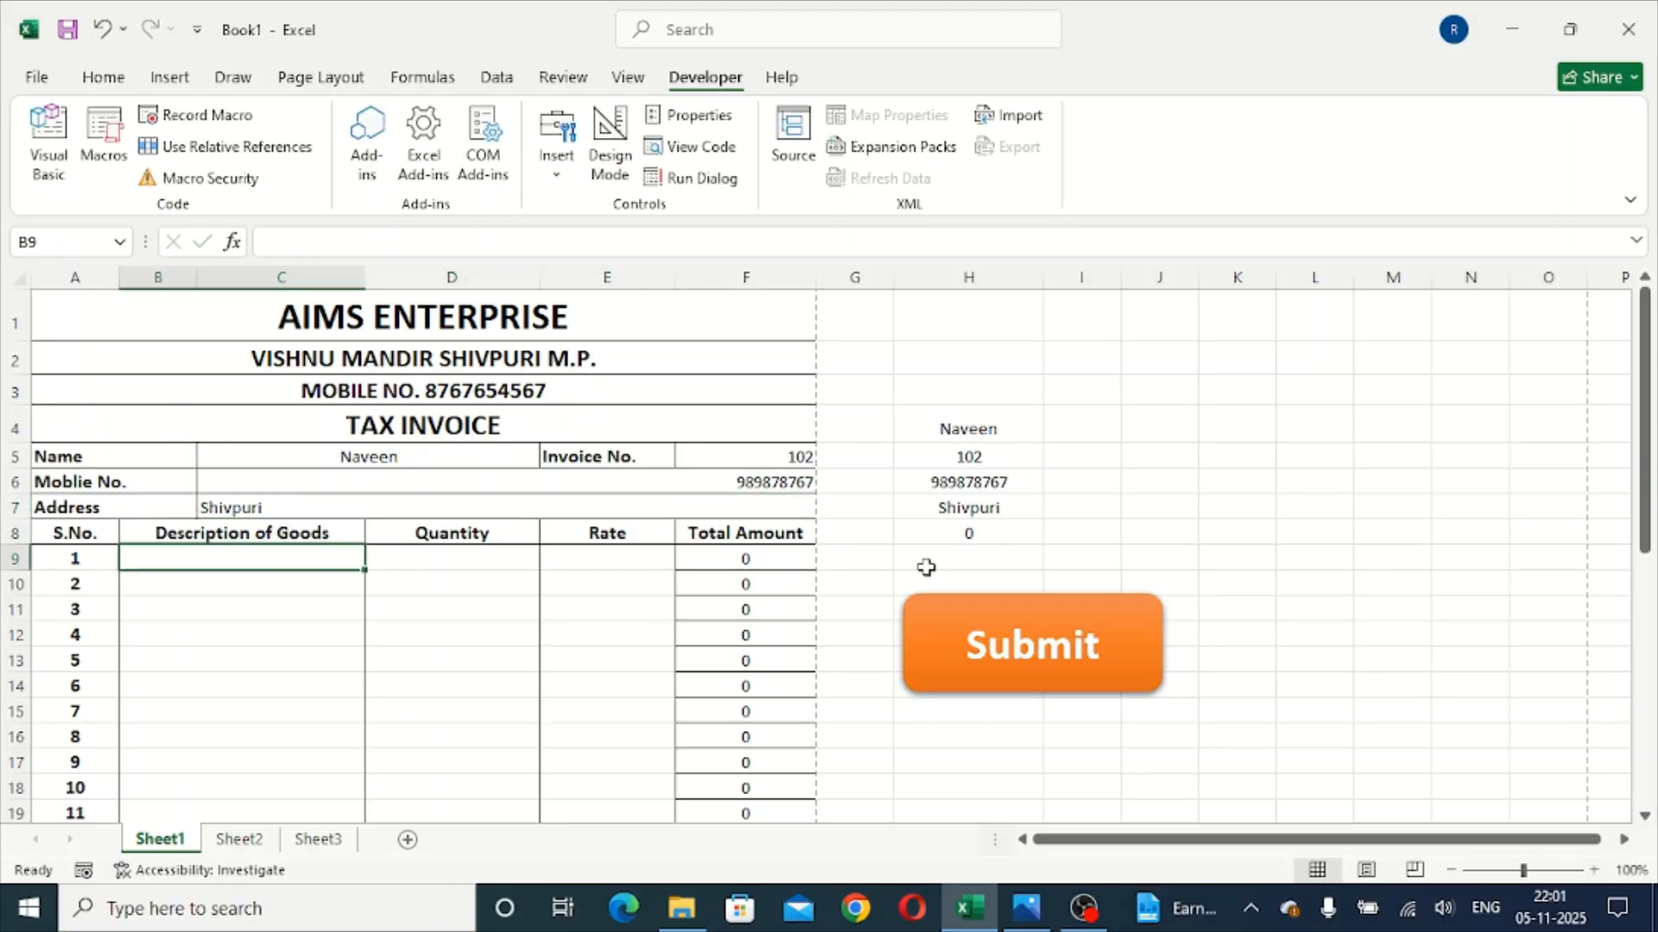
pyautogui.write('Mouse')
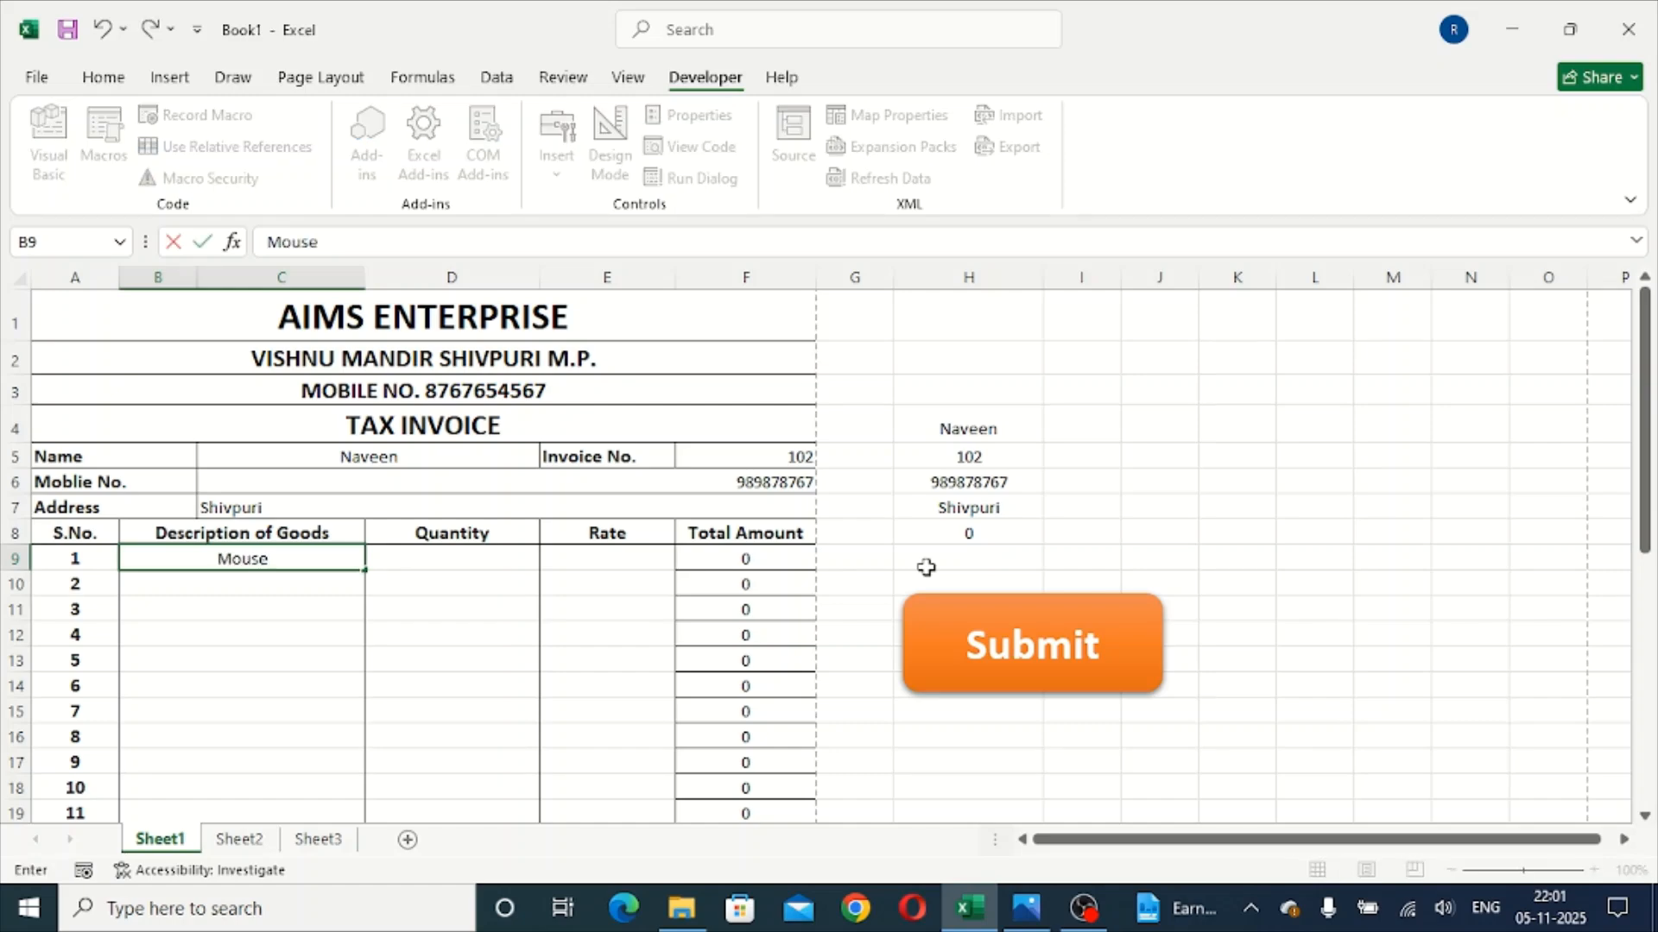
pyautogui.press('Tab')
pyautogui.write('70')
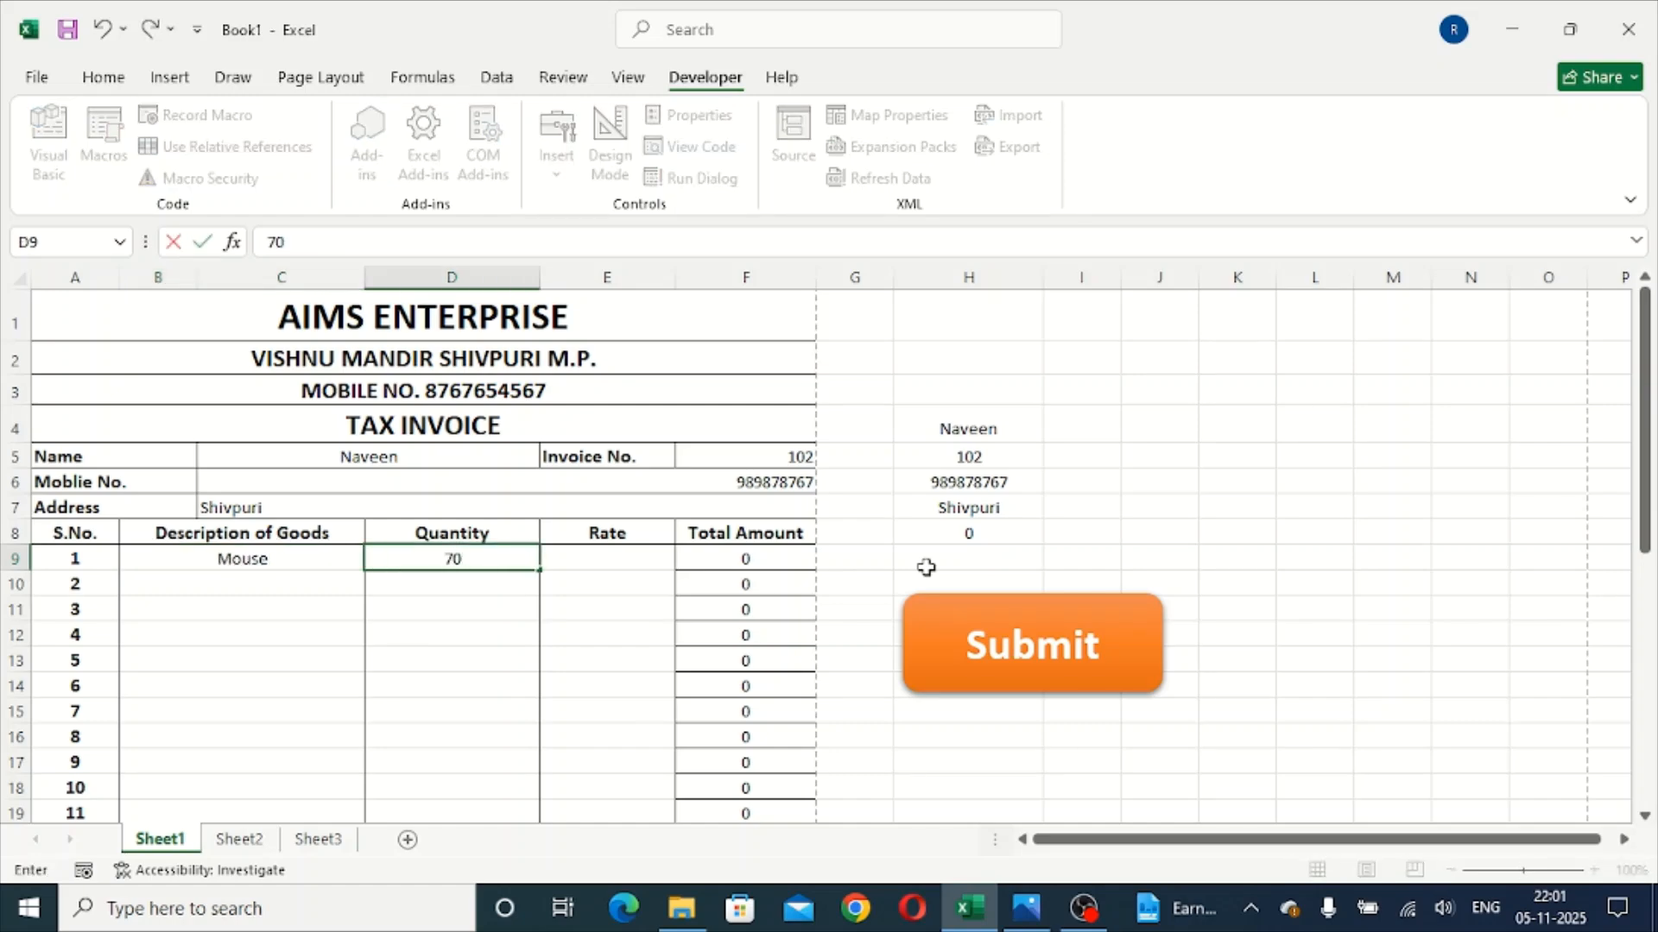
pyautogui.press('Tab')
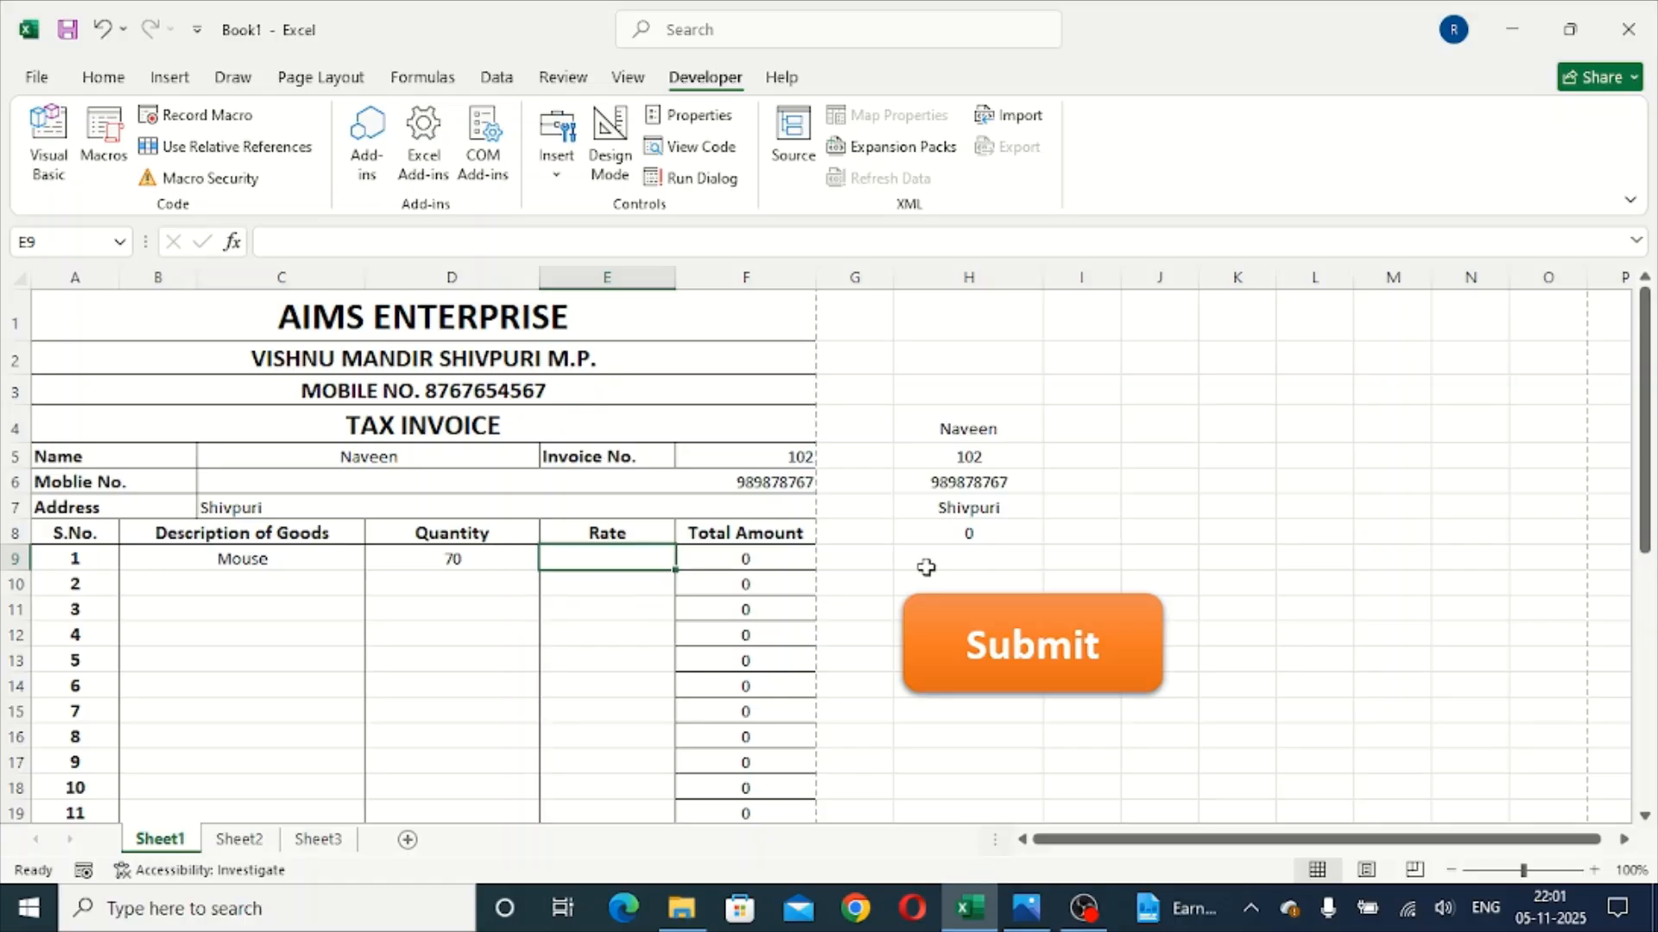
pyautogui.write('150')
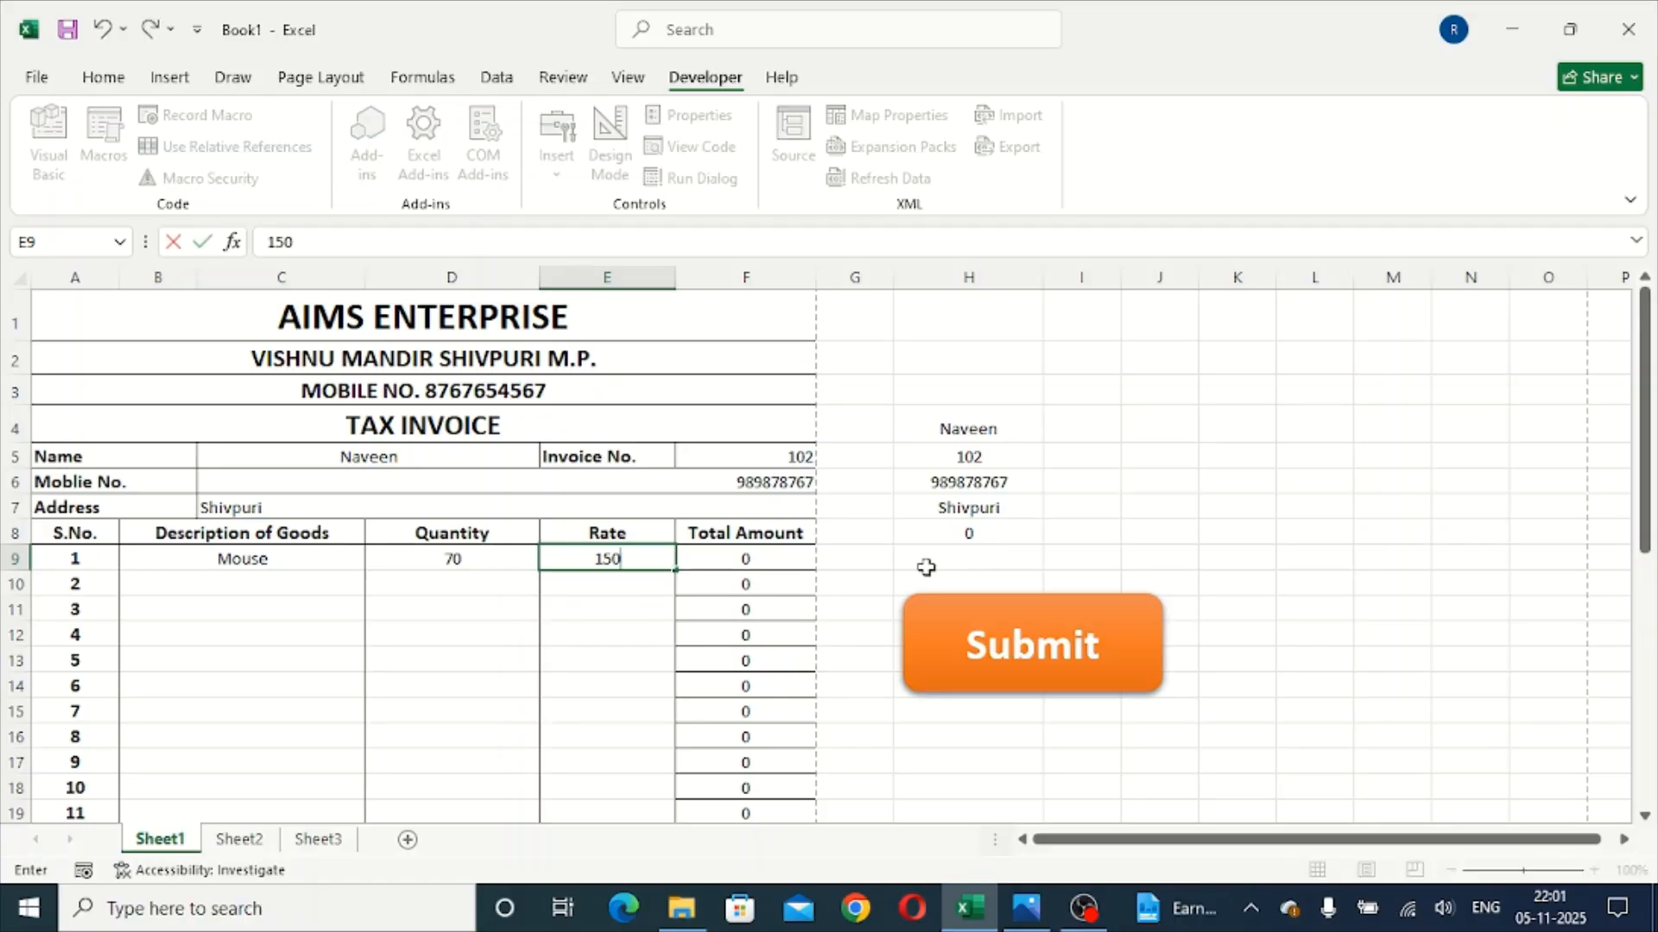
pyautogui.press('Tab')
pyautogui.press('Return')
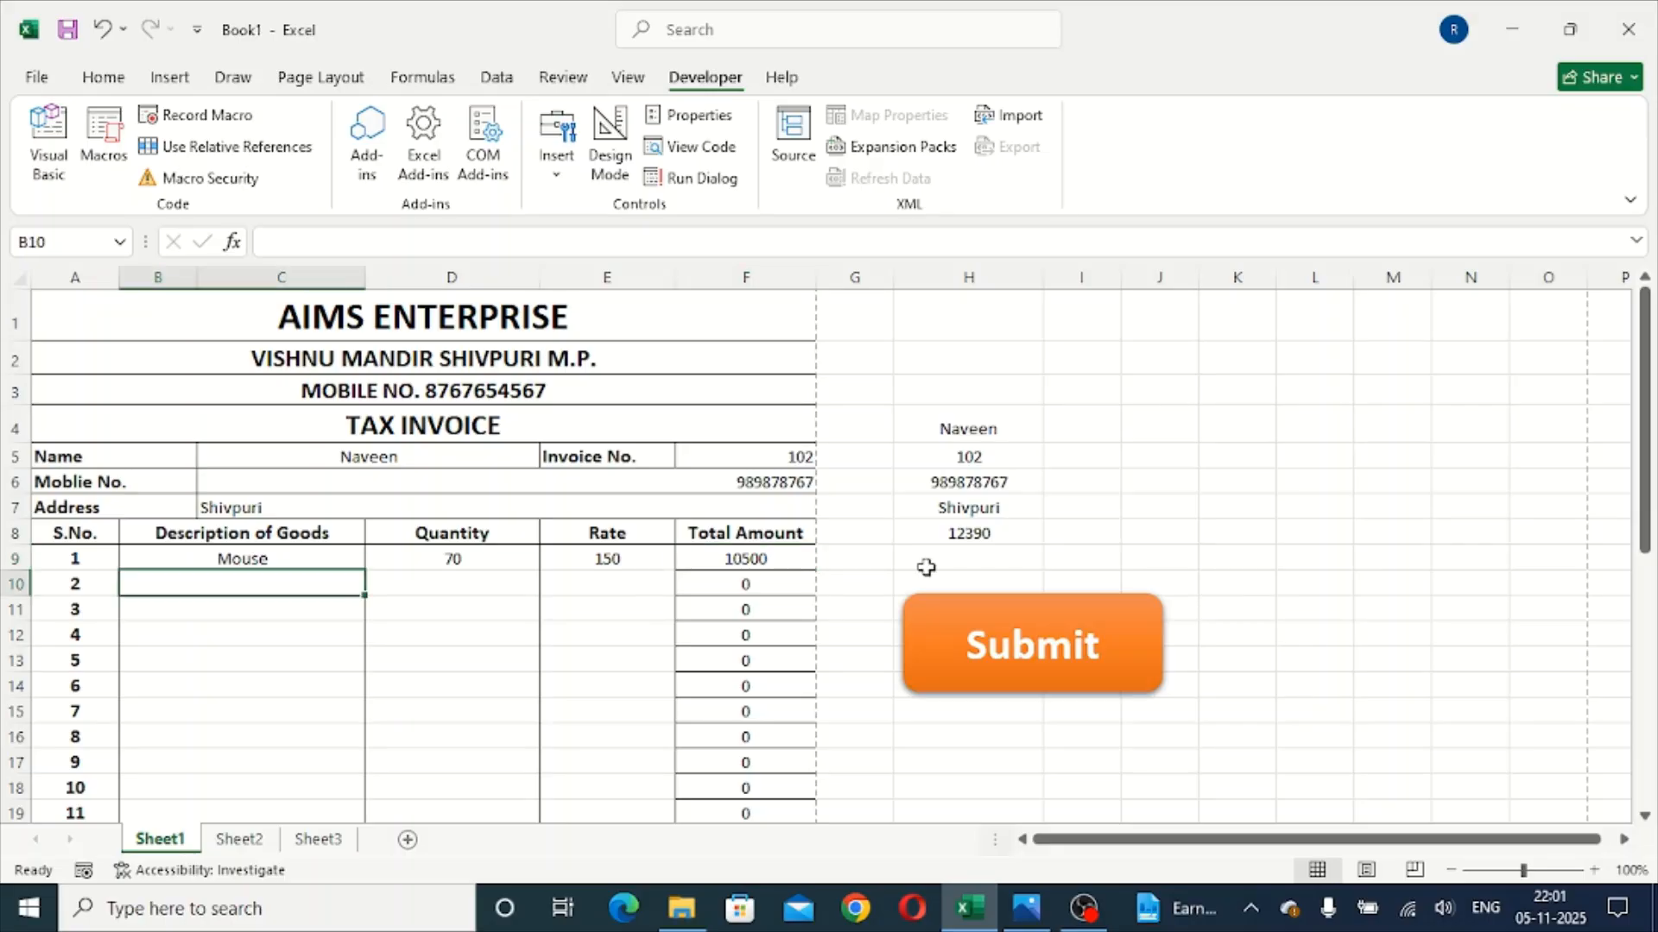
# Step: Fill the second goods line in row 10 with Monitor, quantity 10 and rate 30000
pyautogui.write('Mon')
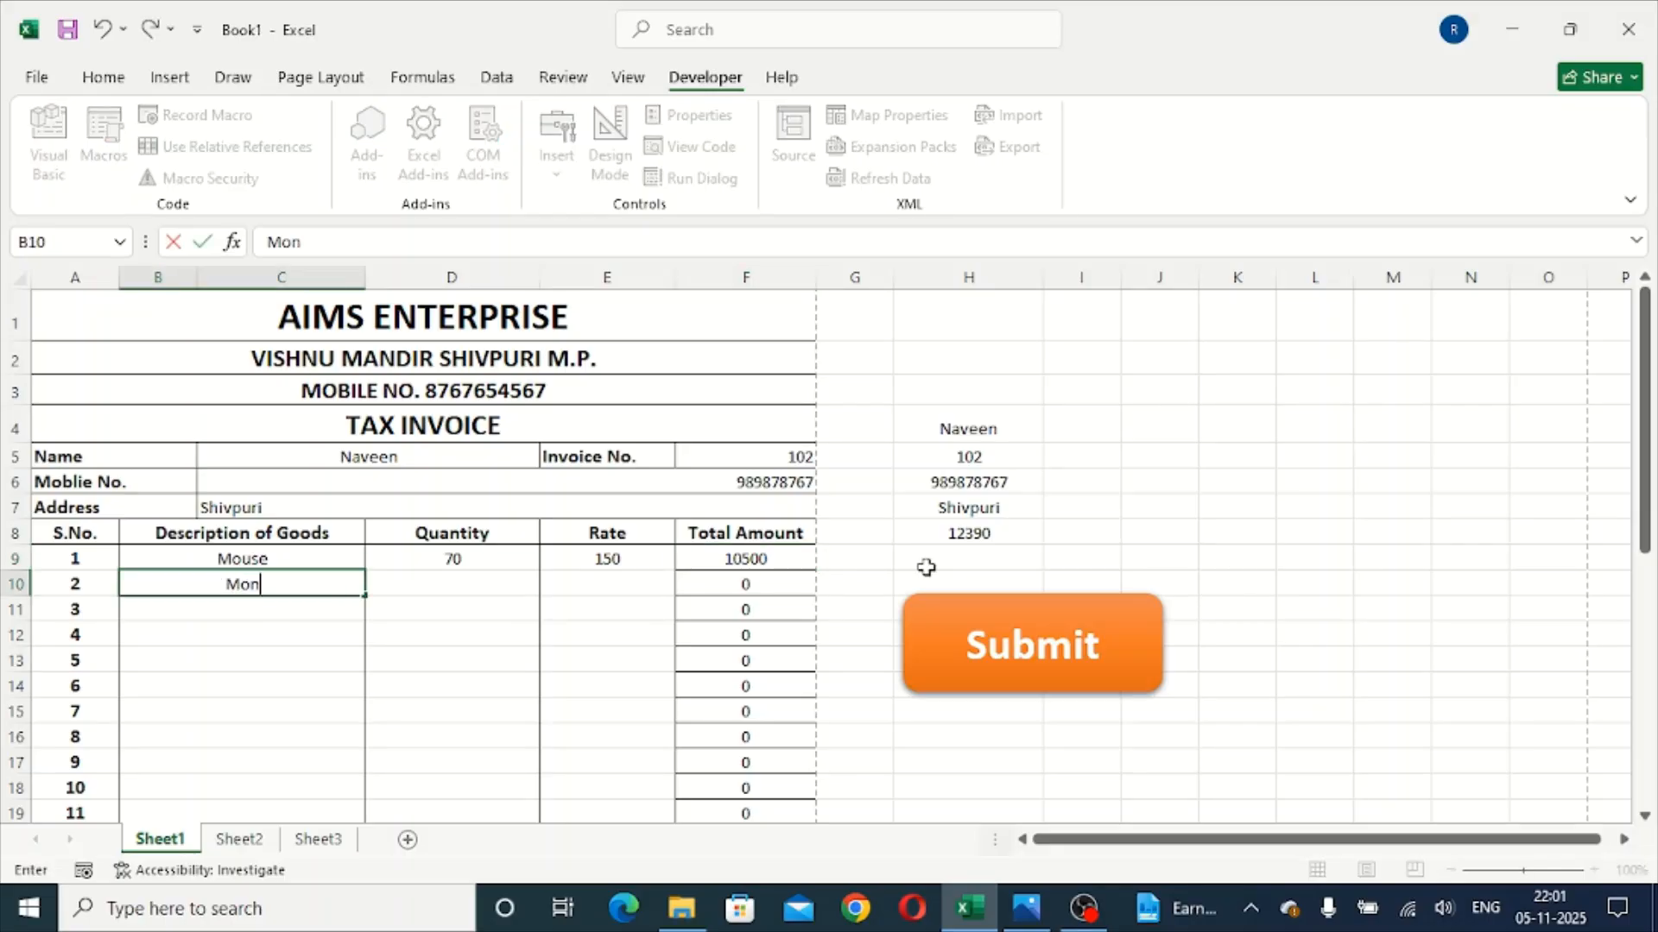
pyautogui.write('itor')
pyautogui.press('Tab')
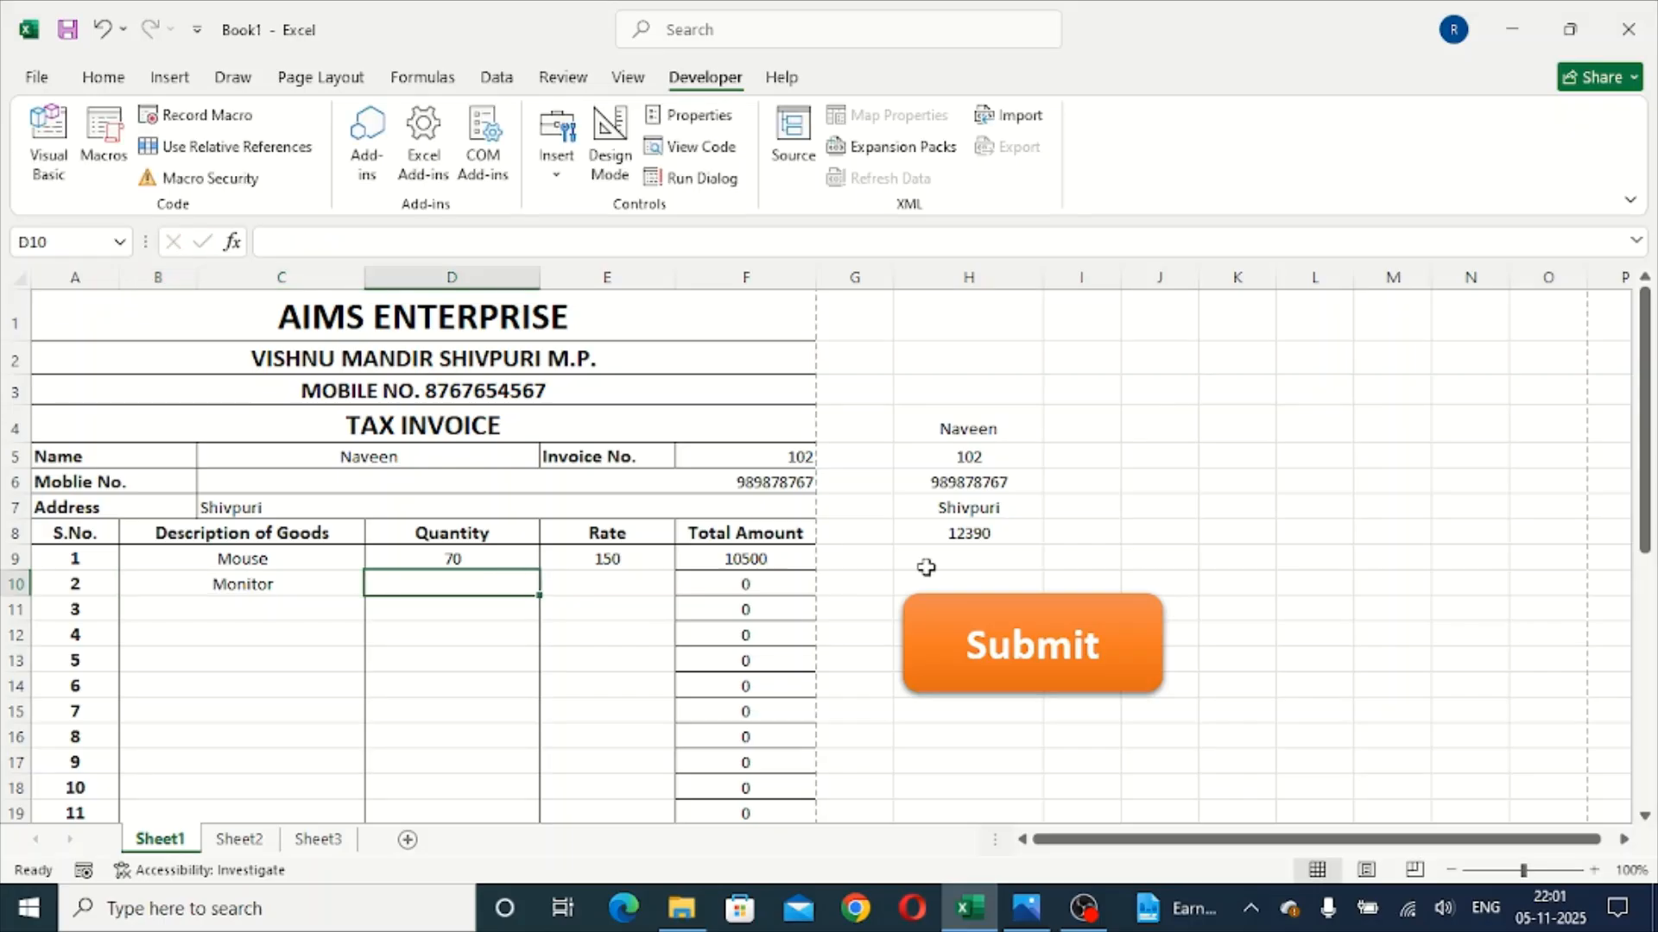
pyautogui.write('10')
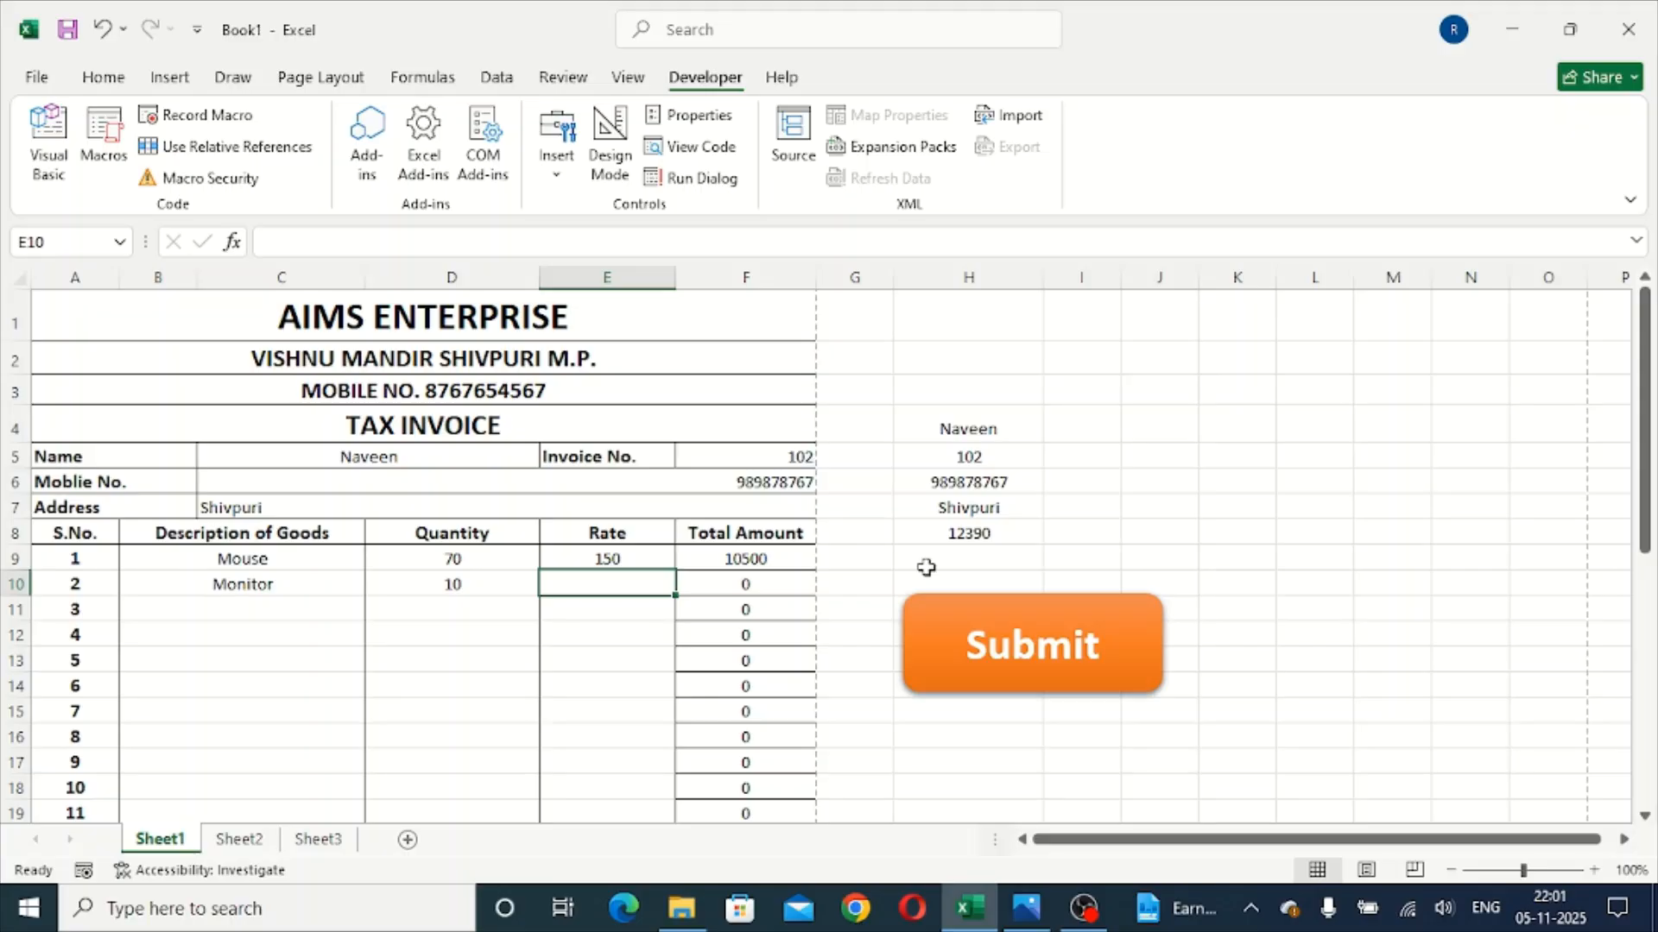
pyautogui.write('30000')
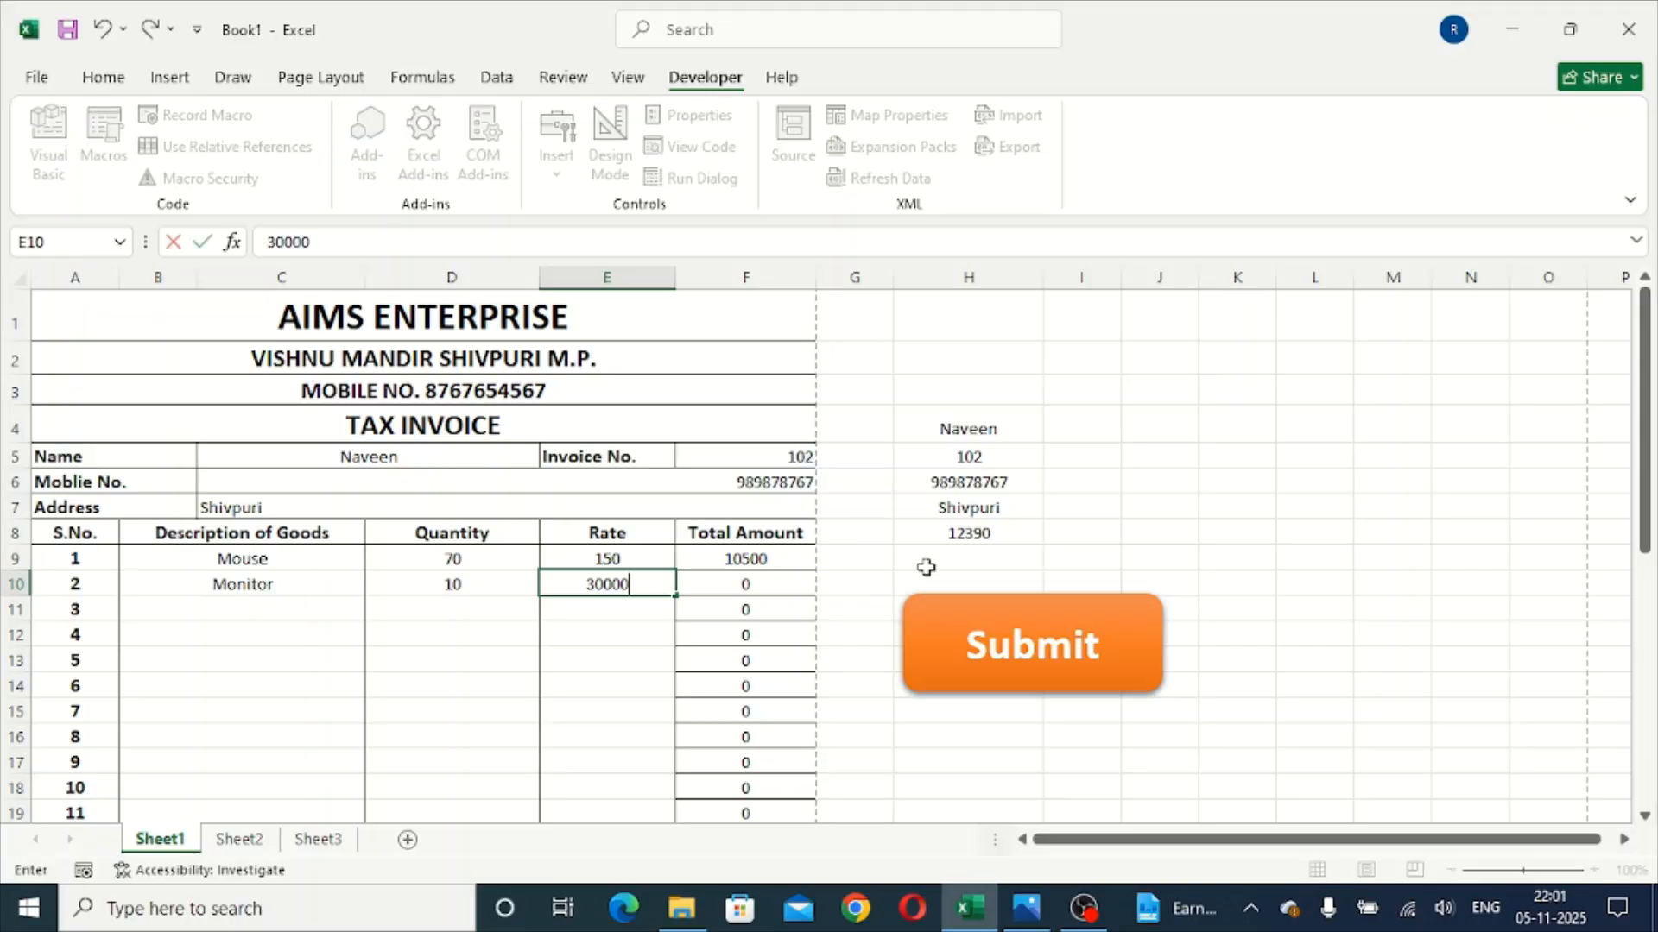
pyautogui.press('Tab')
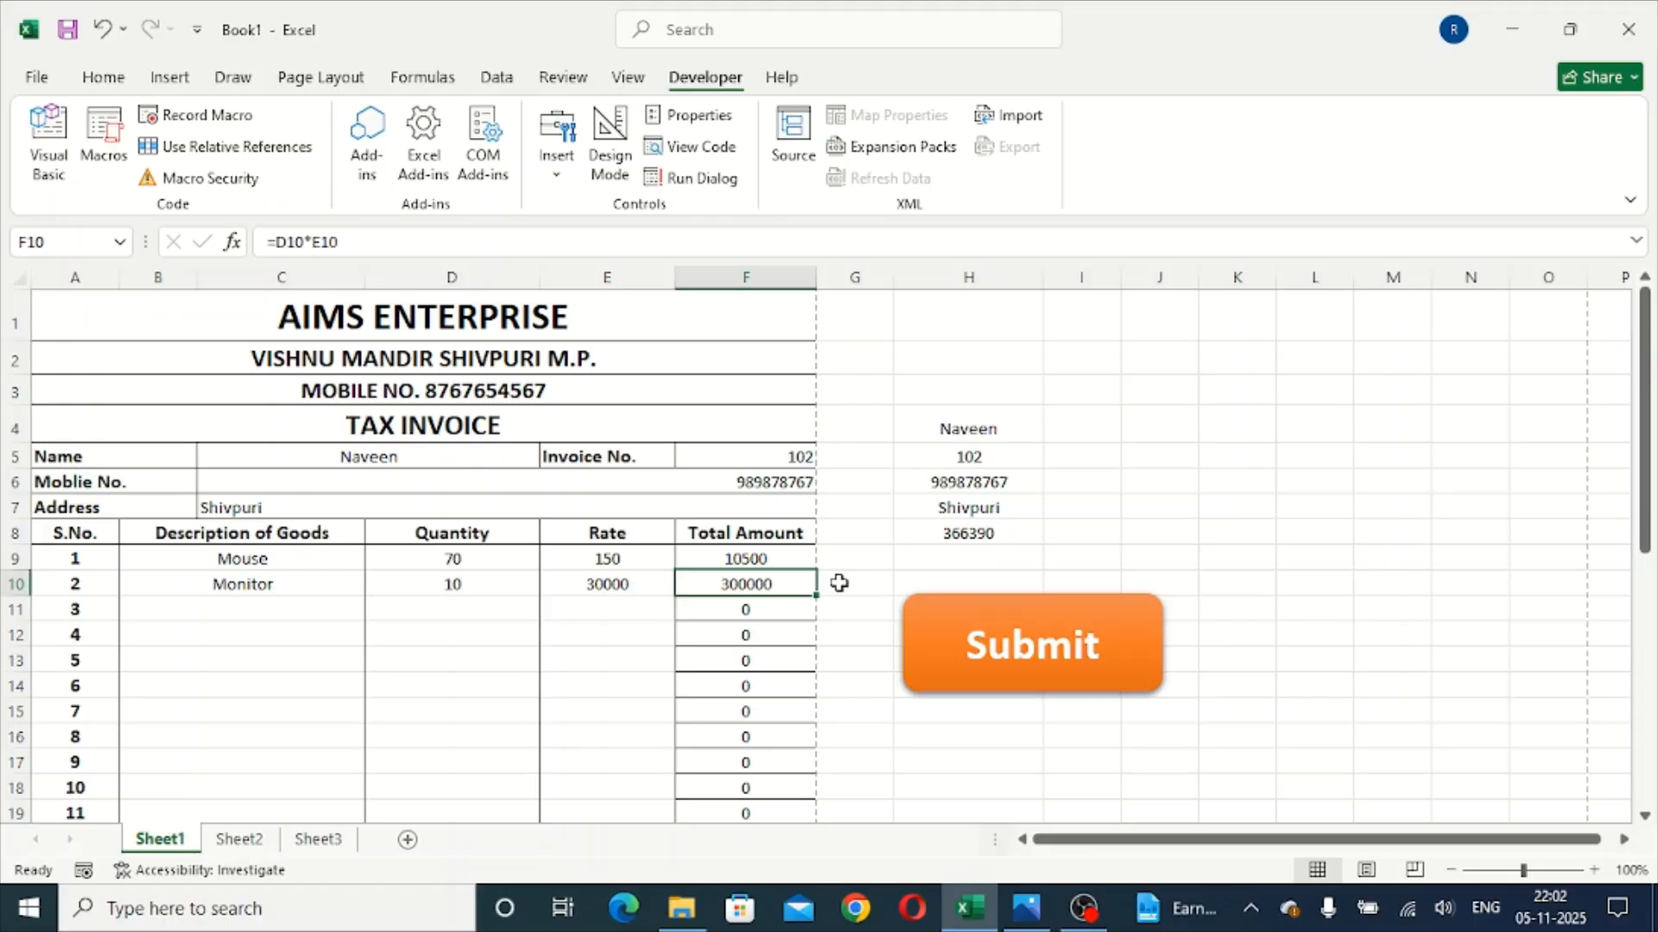
# Step: Check the invoice's GST totals against the summary in column H and run the Submit button's macro
pyautogui.scroll(-2, 839, 583)
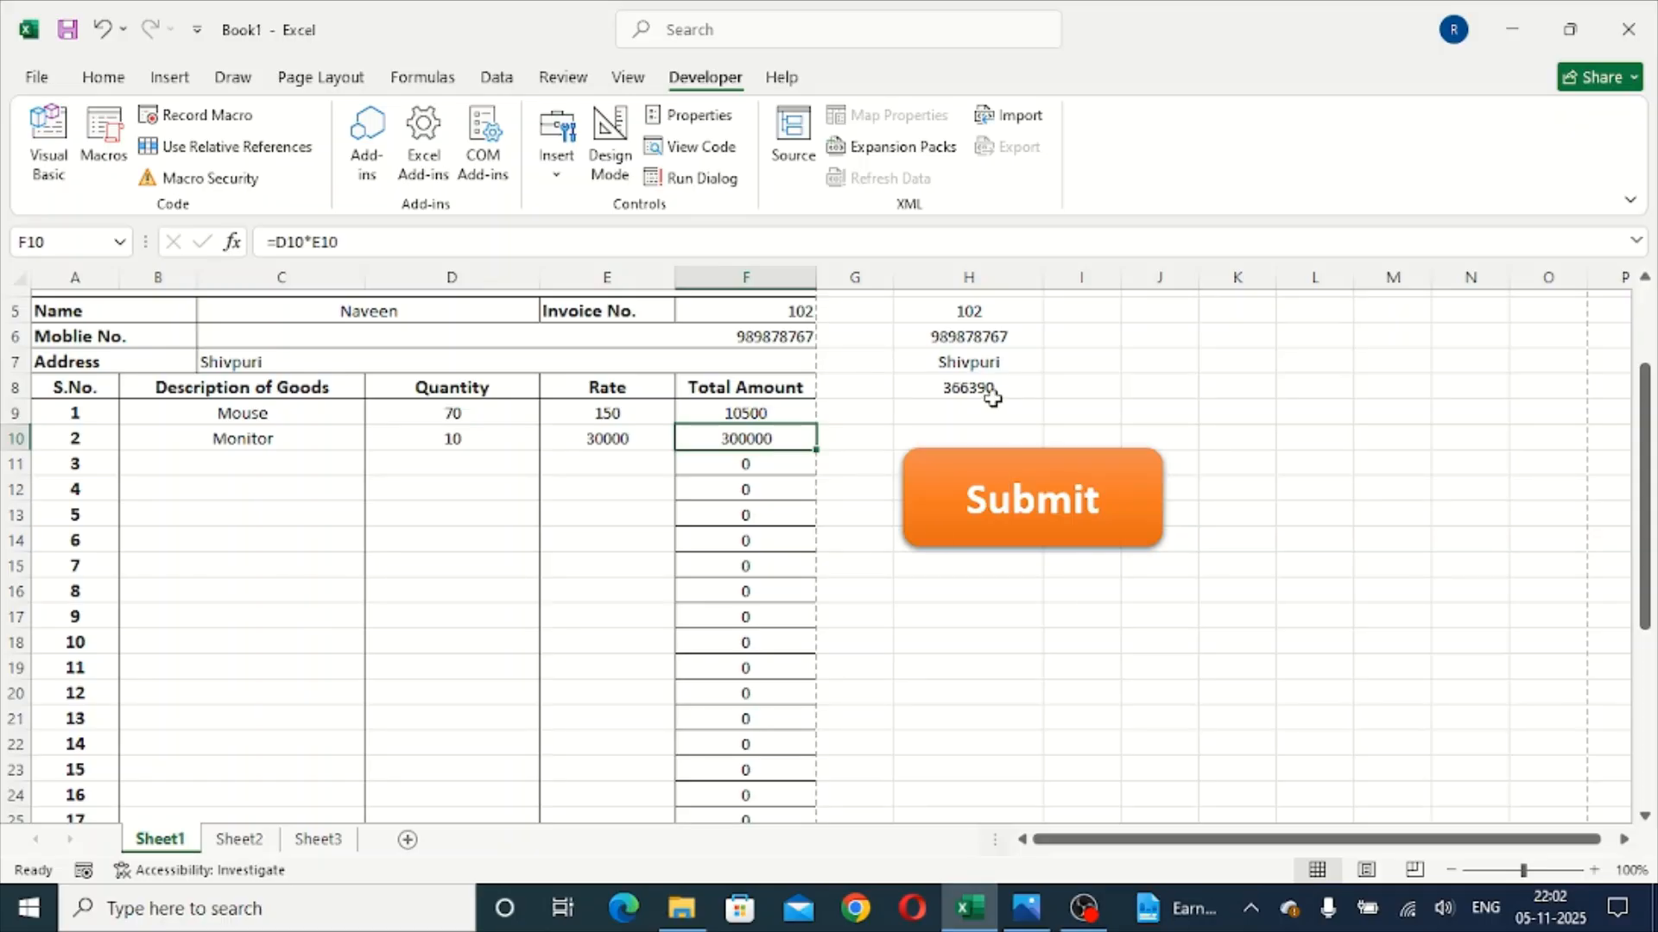
pyautogui.scroll(2, 992, 398)
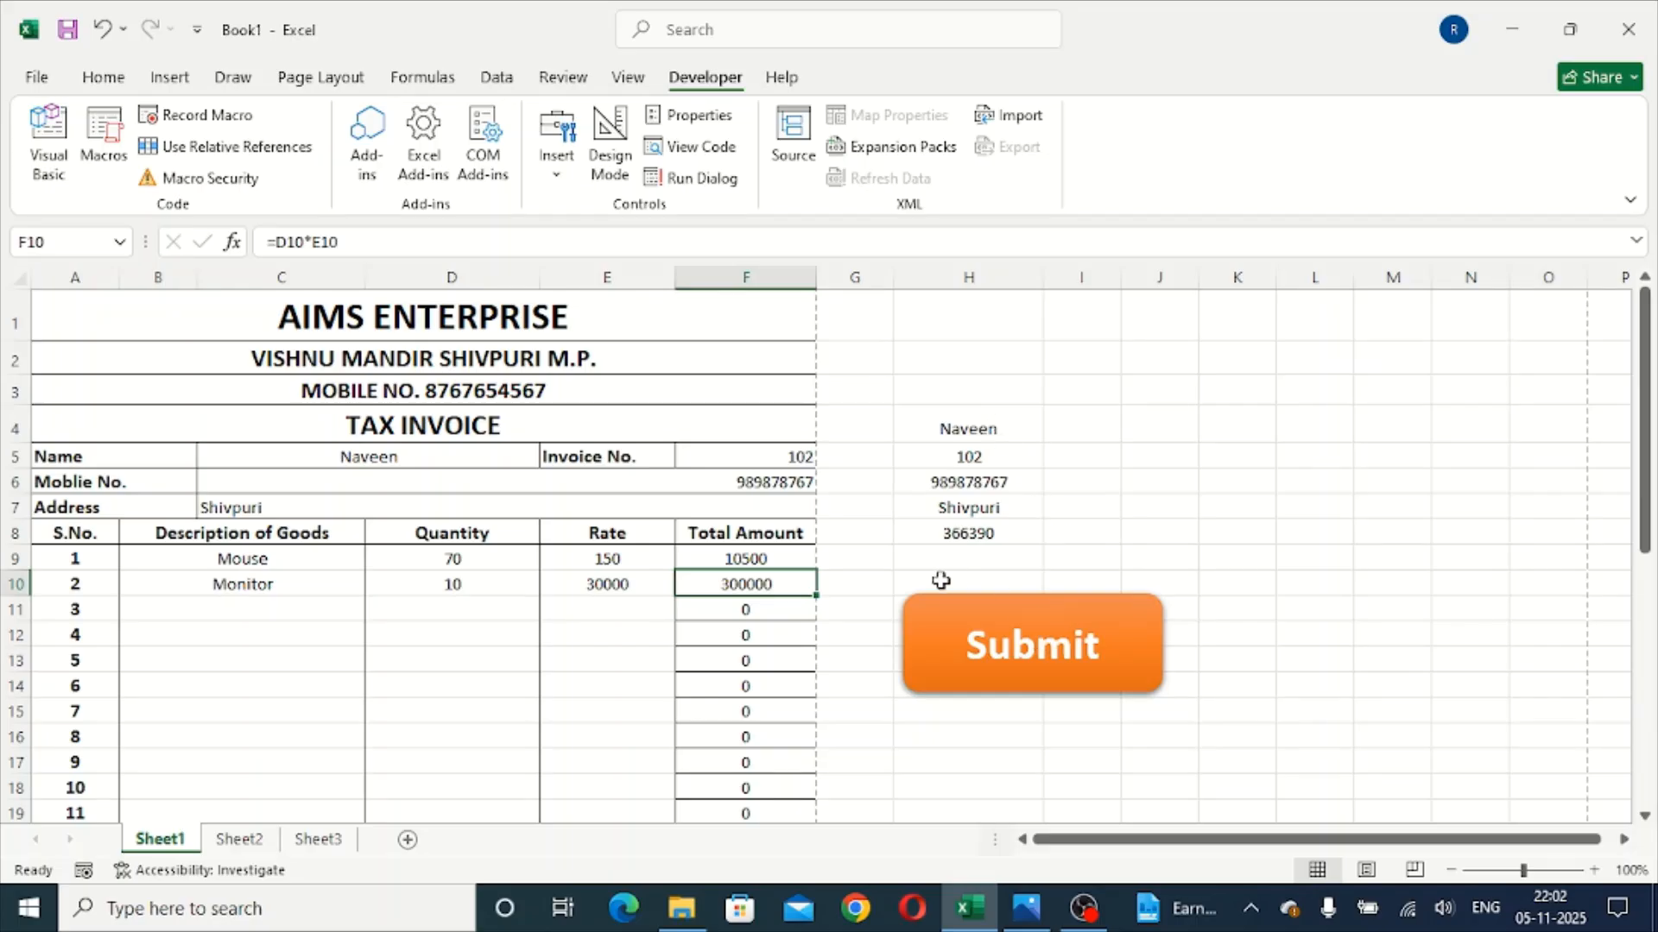
pyautogui.scroll(-1, 908, 576)
pyautogui.scroll(-6, 864, 557)
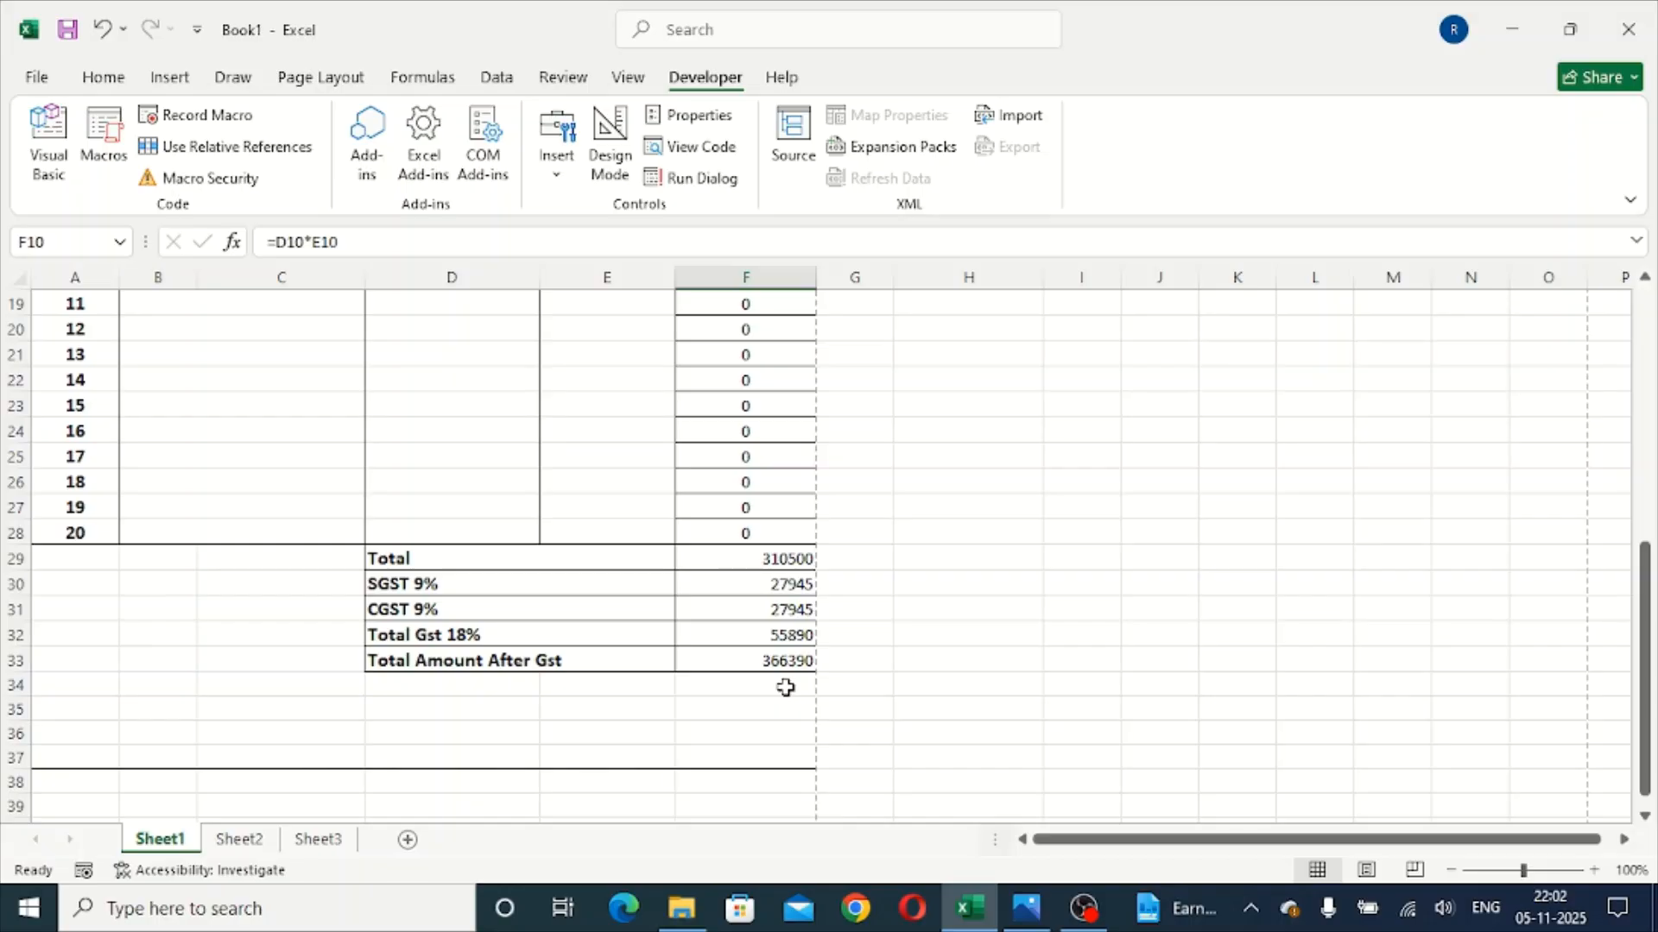
pyautogui.scroll(6, 915, 639)
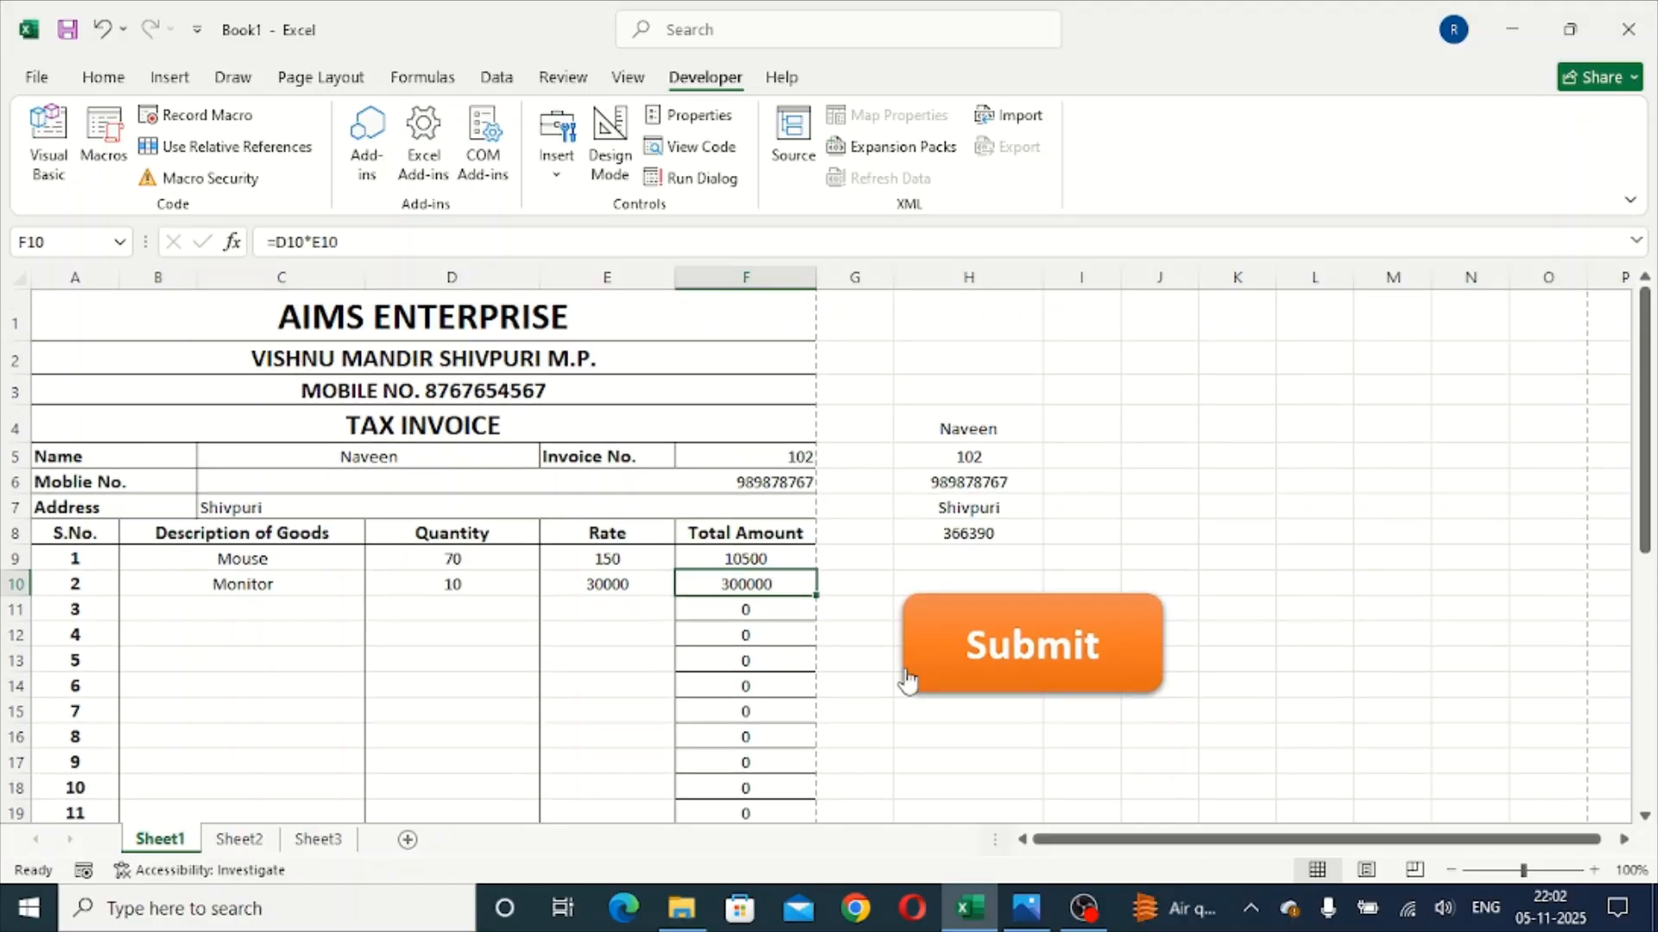
pyautogui.click(1039, 661)
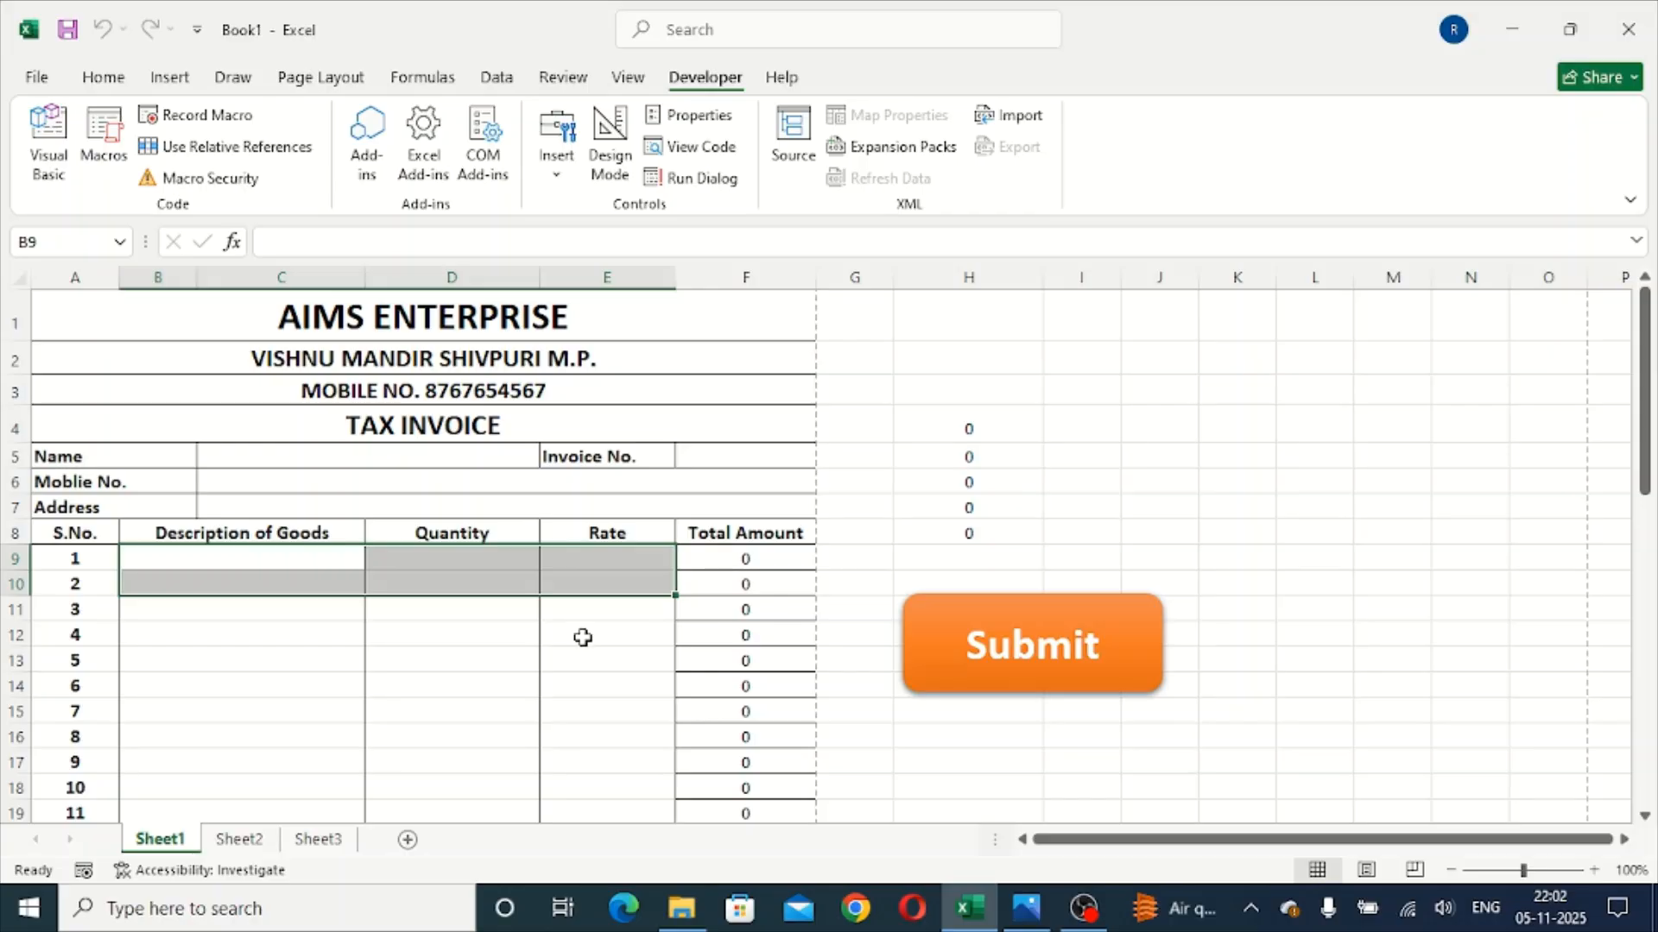
# Step: Check the submitted customer record in the Sheet3 table and return to the customer name cell C5 on Sheet1
pyautogui.click(333, 841)
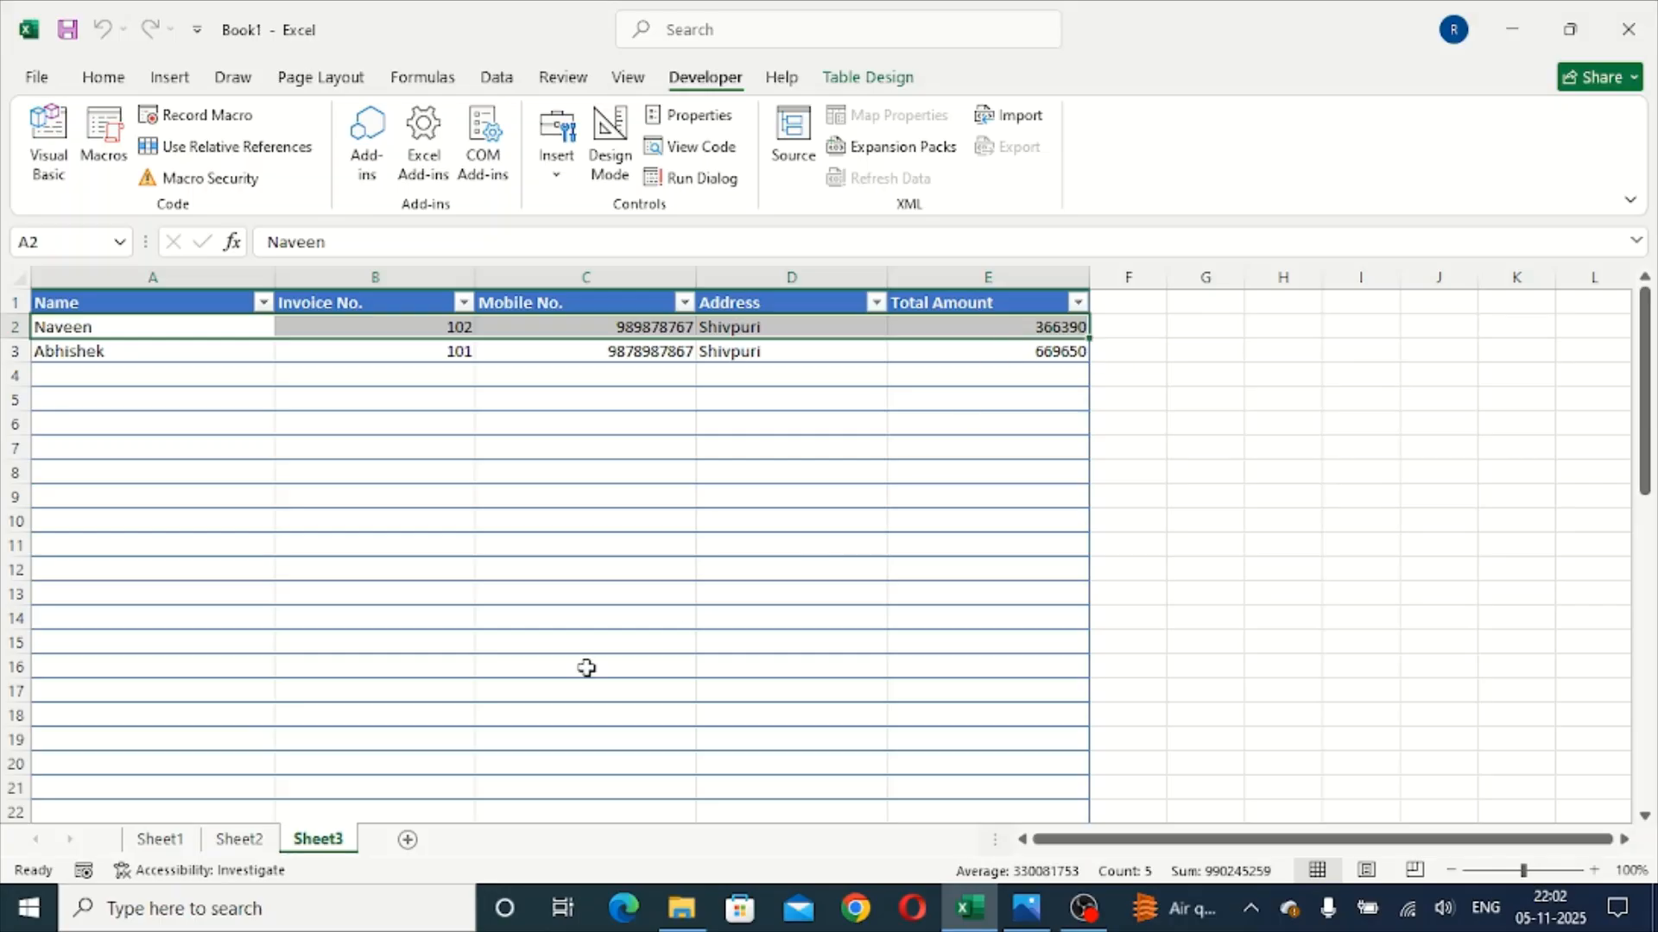
pyautogui.click(159, 839)
pyautogui.click(369, 455)
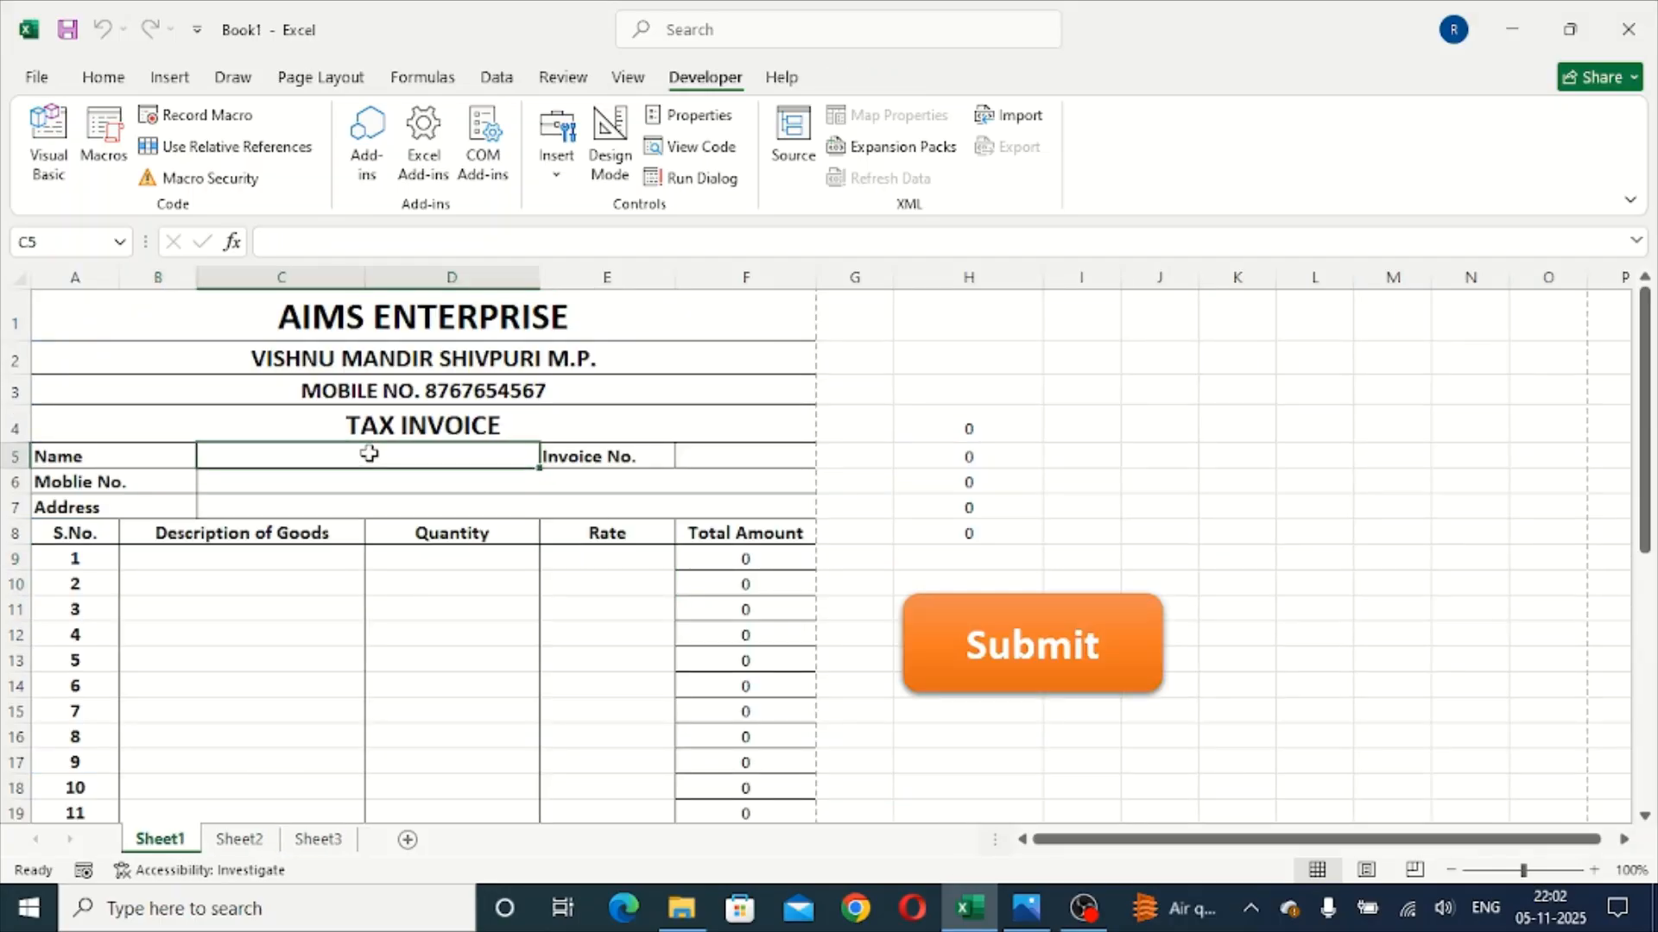
# Step: Enter the customer's name in C5 and invoice number 103 in F5
pyautogui.write('Raj')
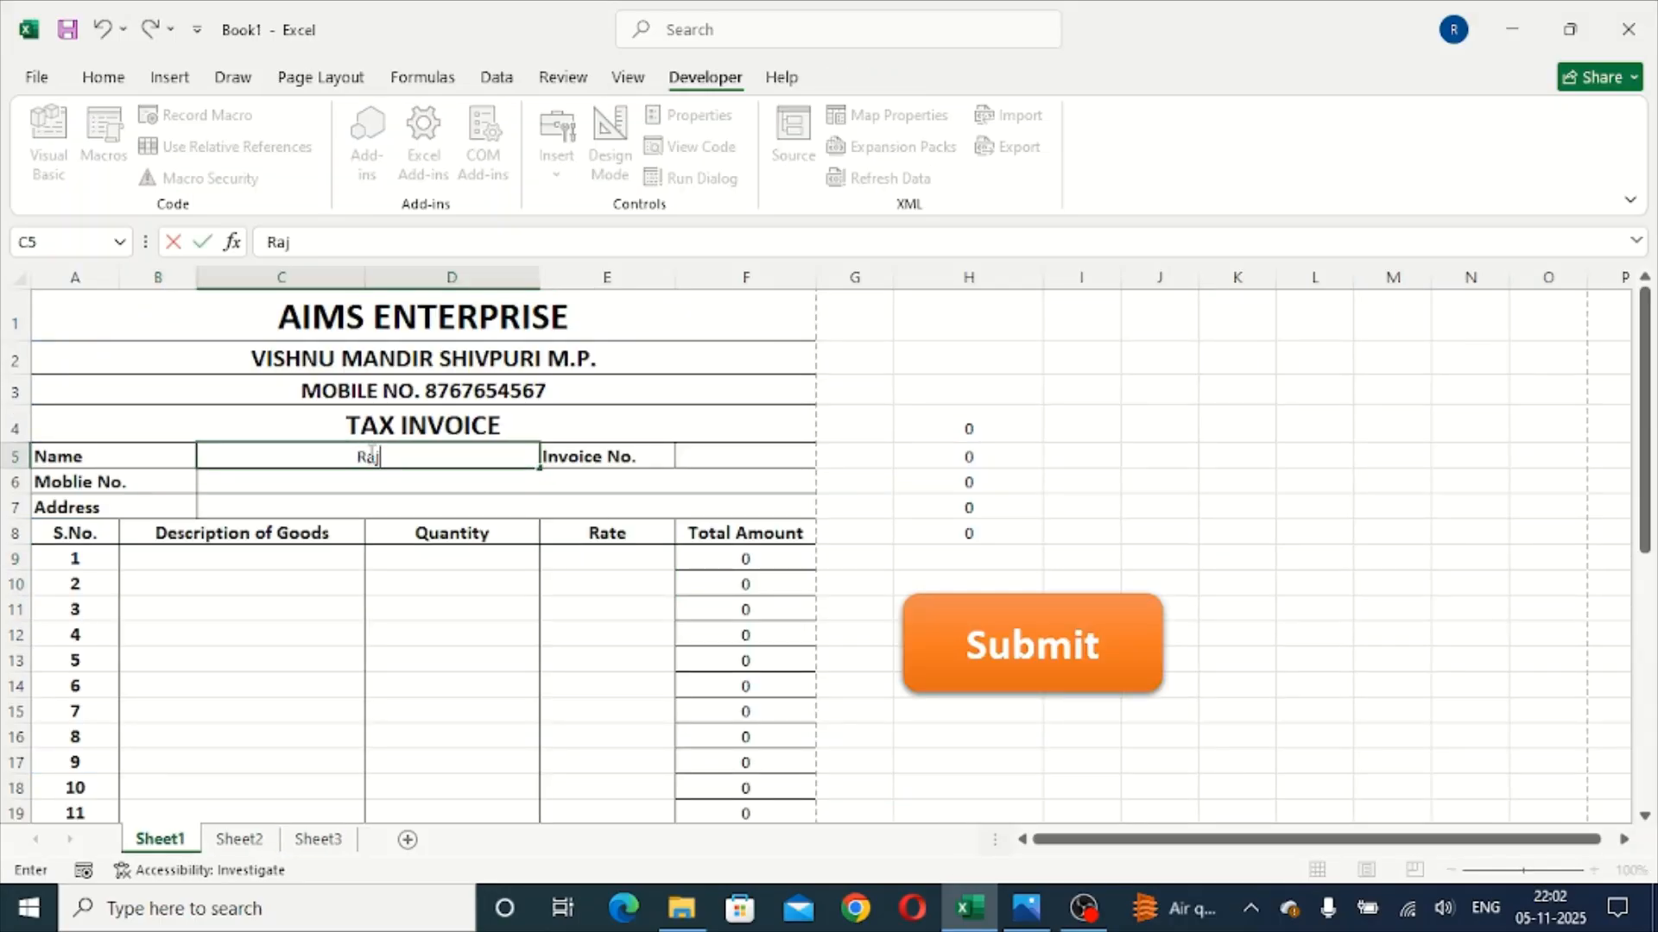
pyautogui.press('Tab')
pyautogui.write('103')
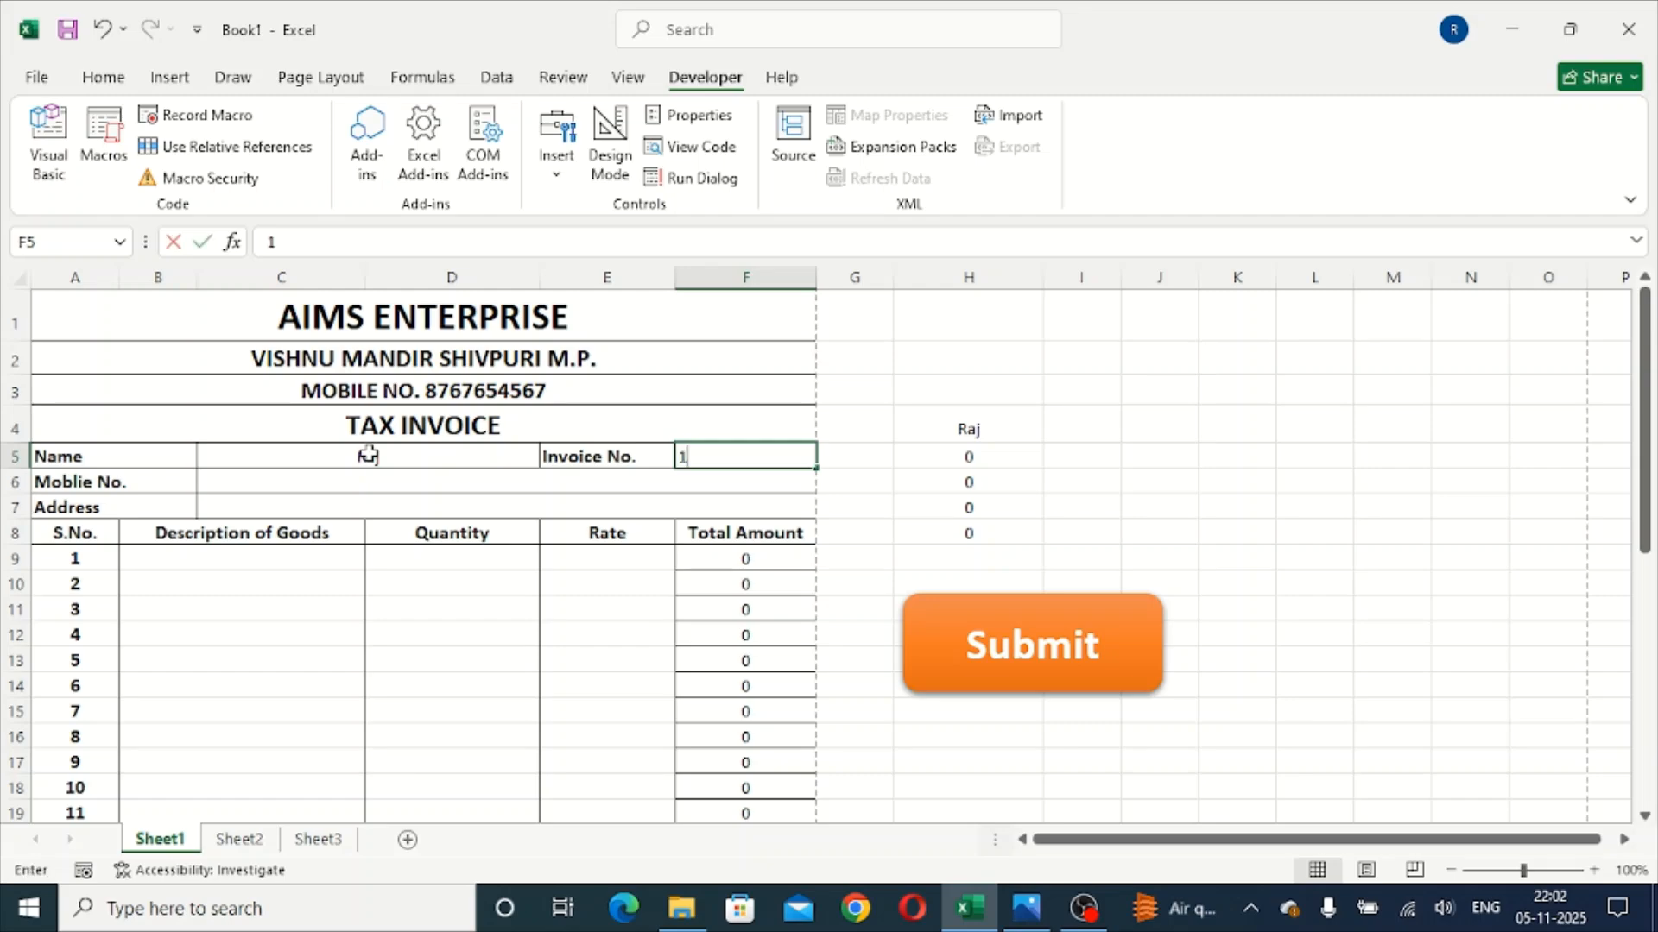
pyautogui.press('Return')
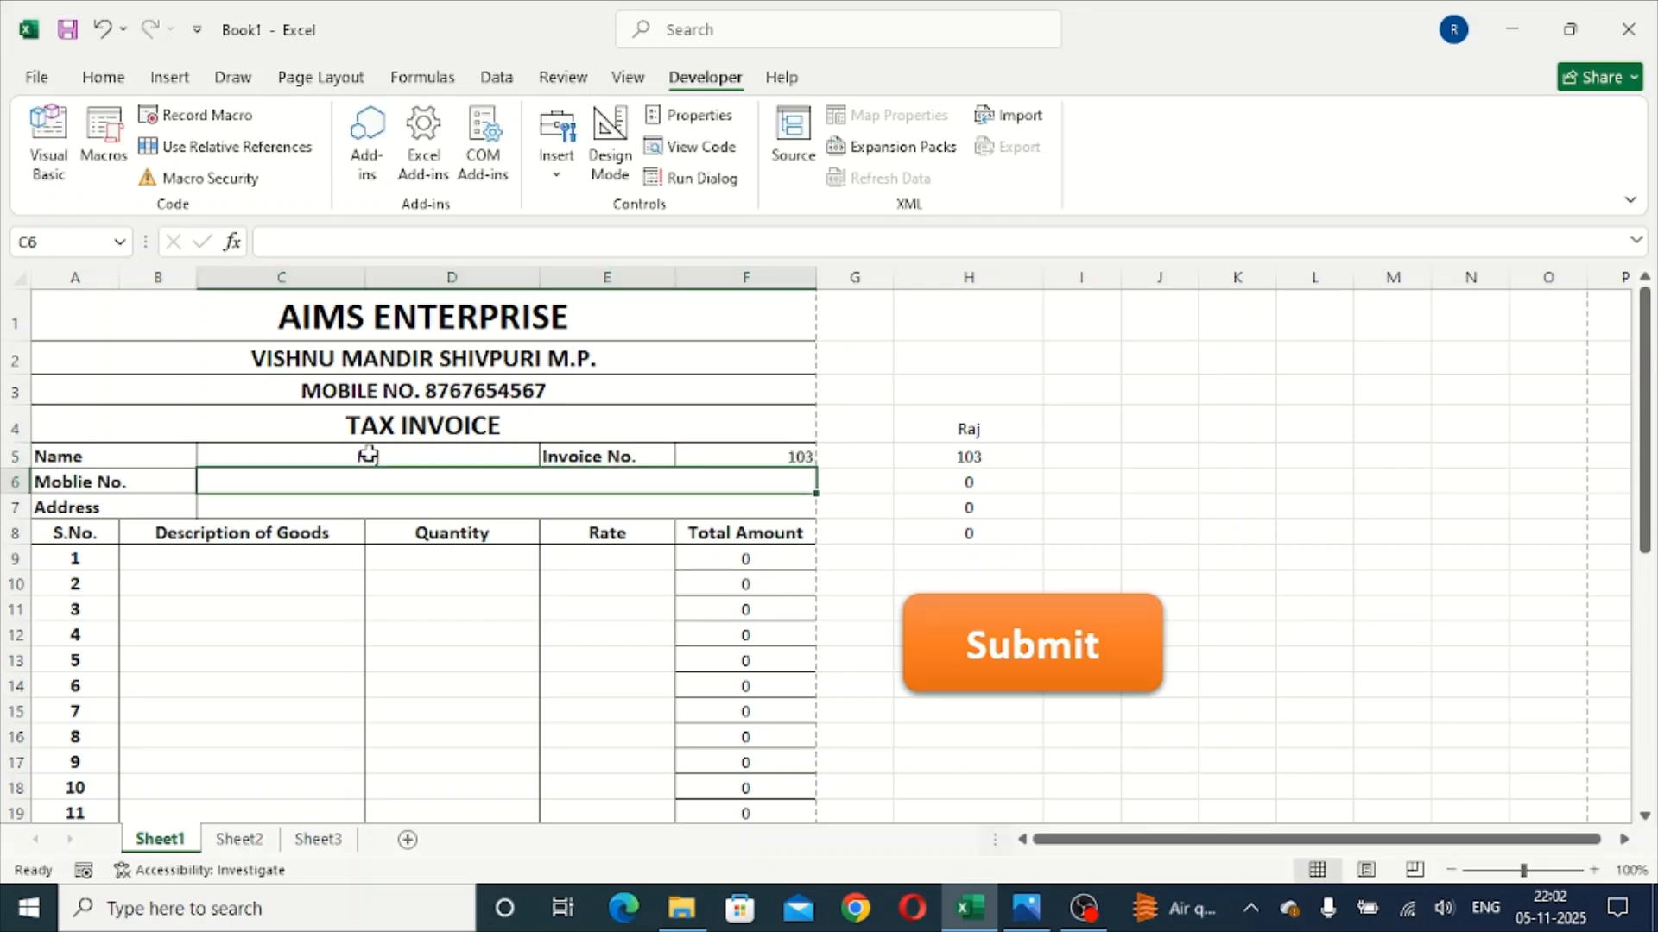
# Step: Fill in the customer's mobile number in row 6 and address in row 7 of the invoice
pyautogui.write('98787')
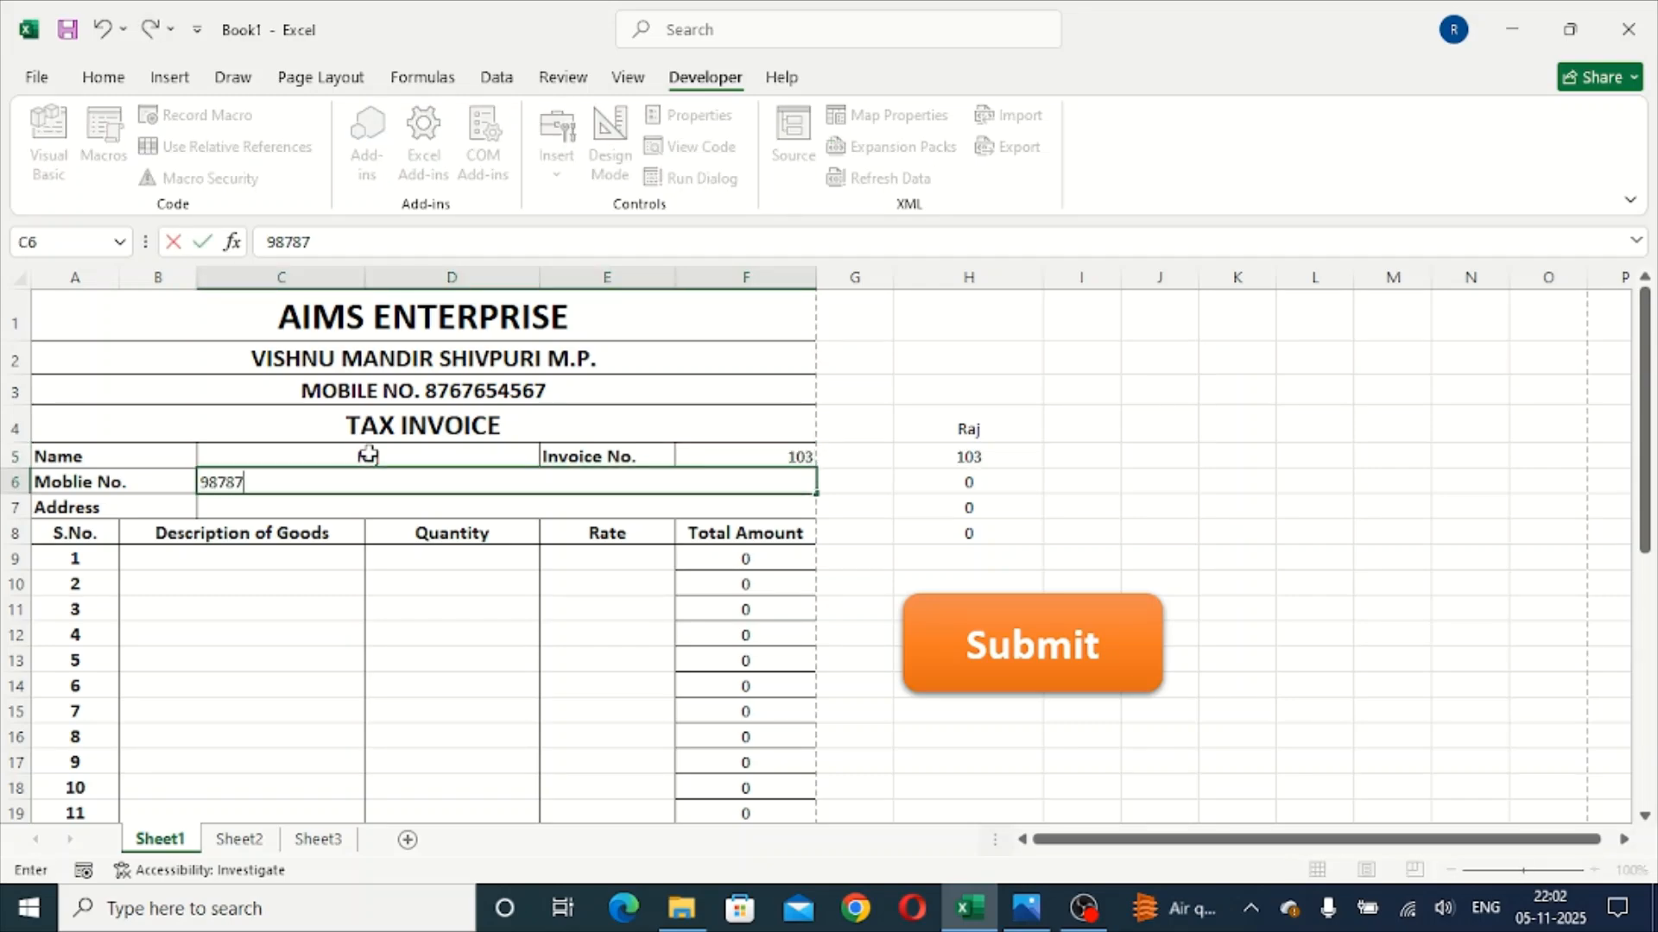
pyautogui.write('6787')
pyautogui.press('Return')
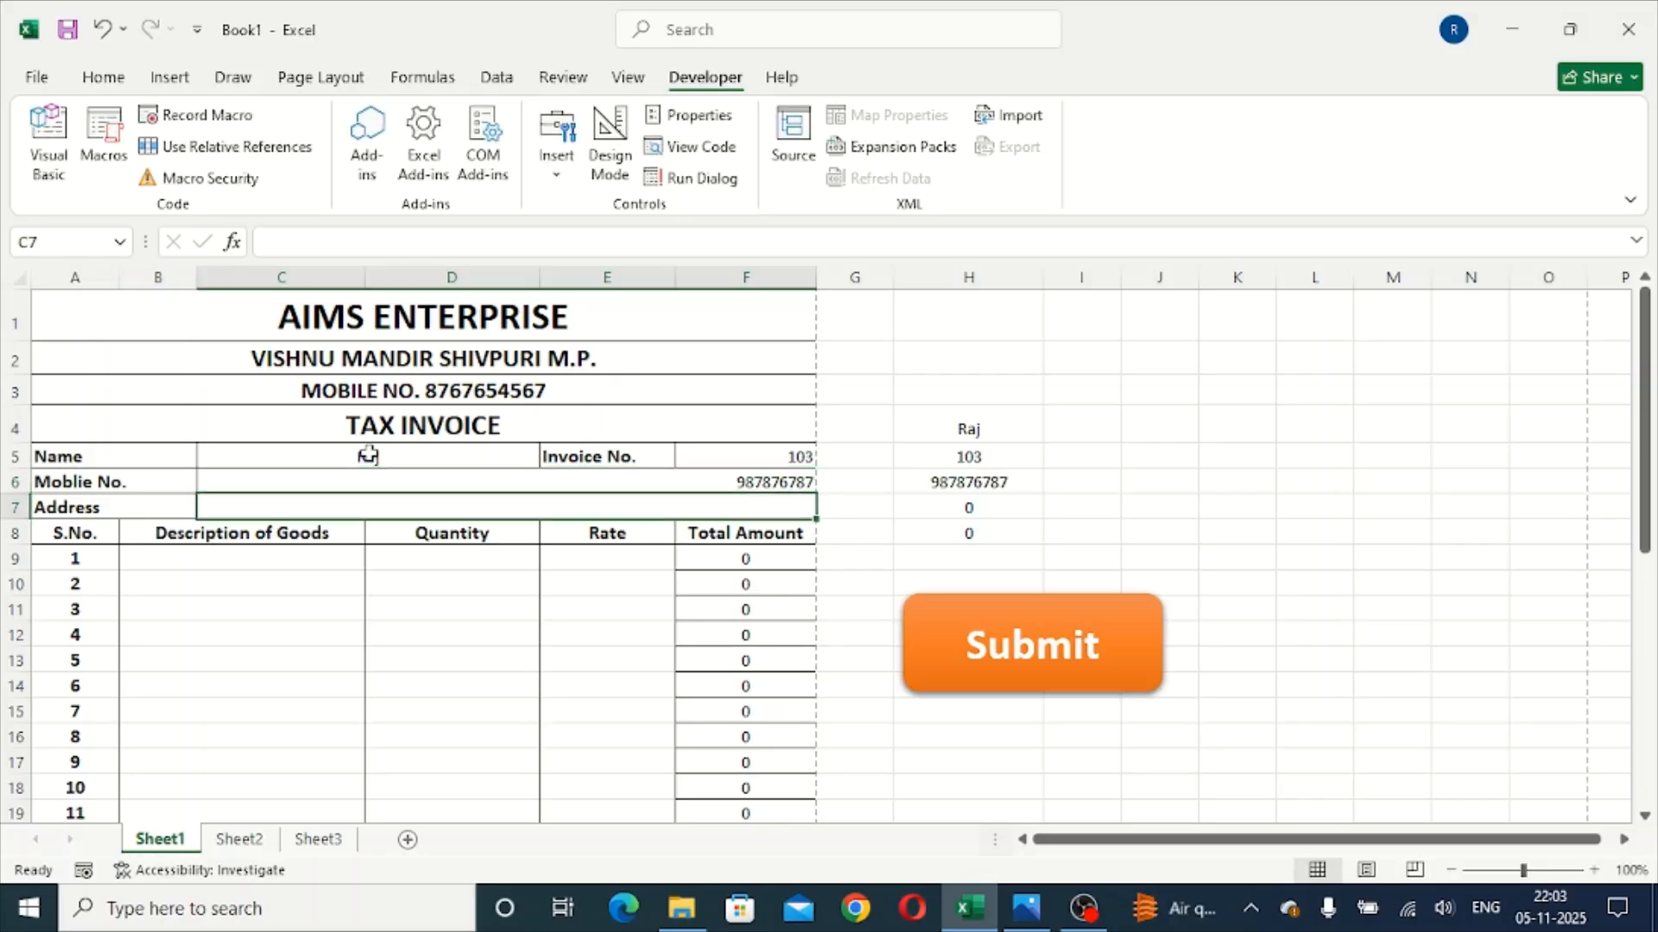
pyautogui.write('Hai')
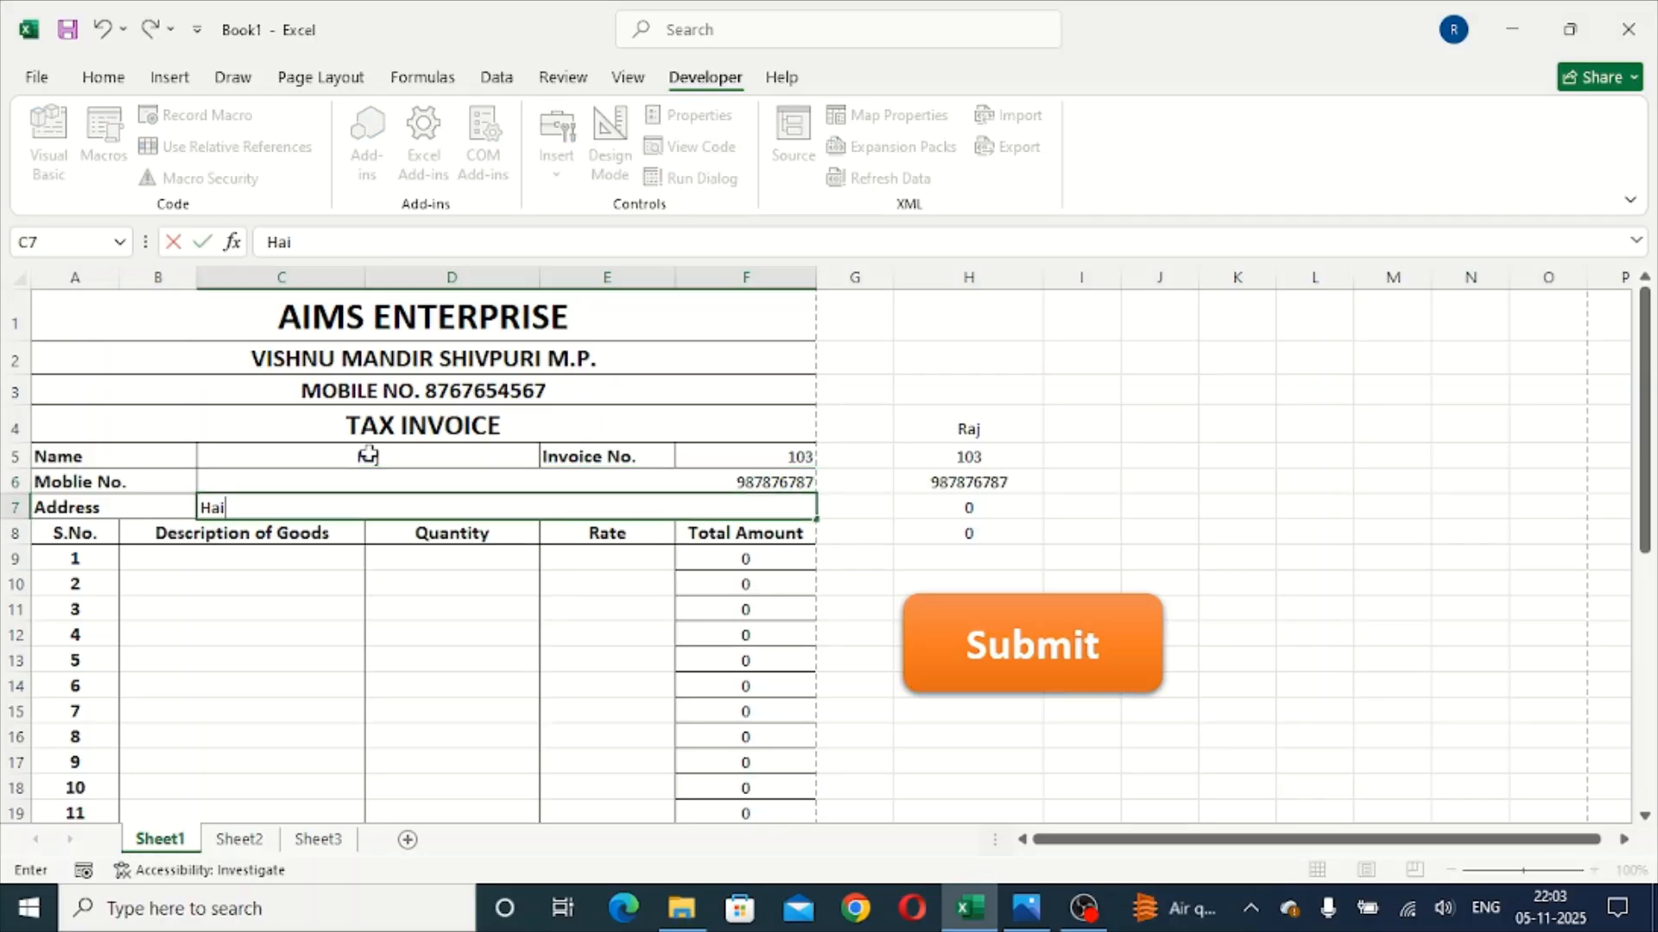
pyautogui.write('ran Gali')
pyautogui.press('Return')
pyautogui.press('Return')
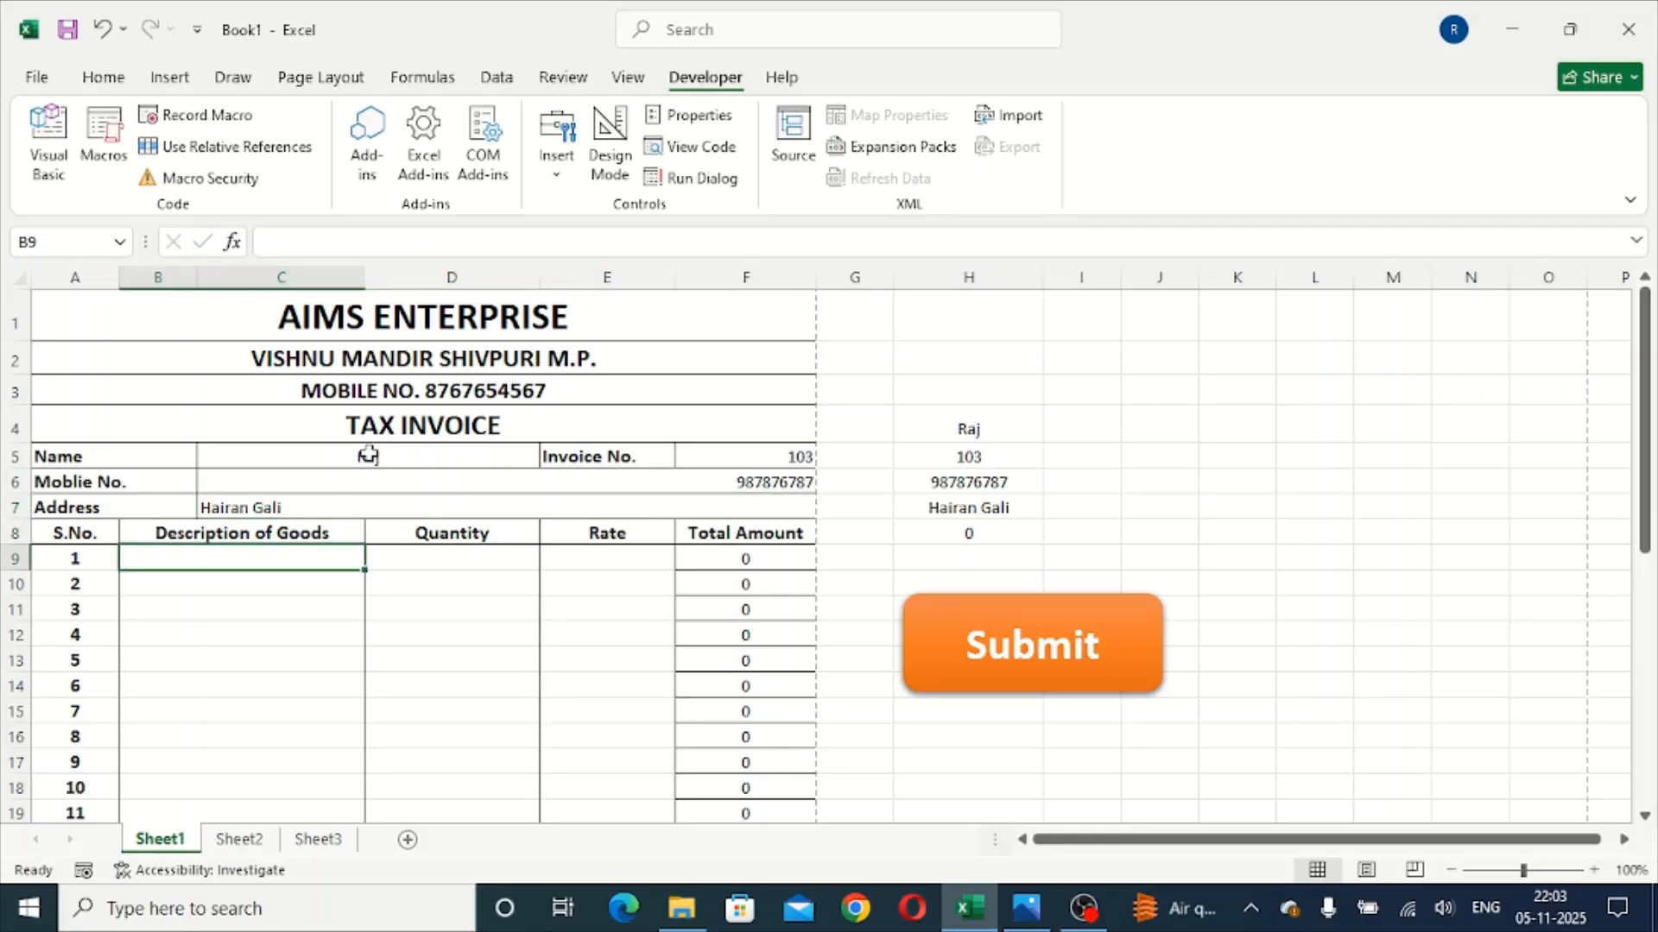
# Step: Fill the first goods line in row 9 with Bike, quantity 2 and rate 150000
pyautogui.write('Bike')
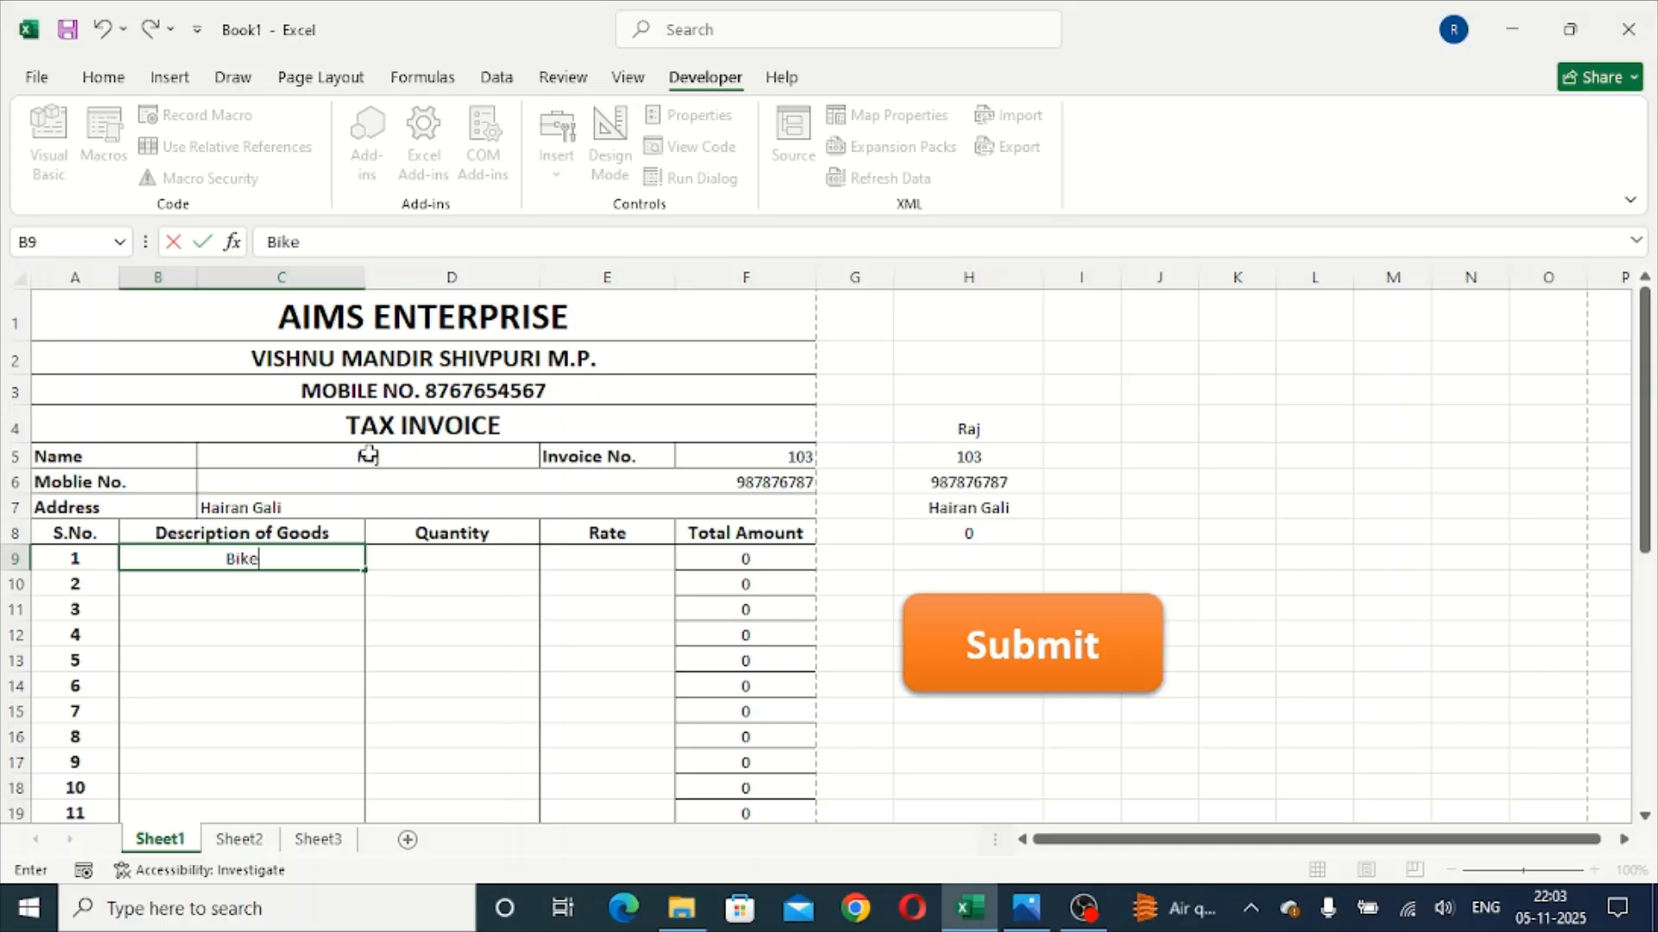
pyautogui.press('Tab')
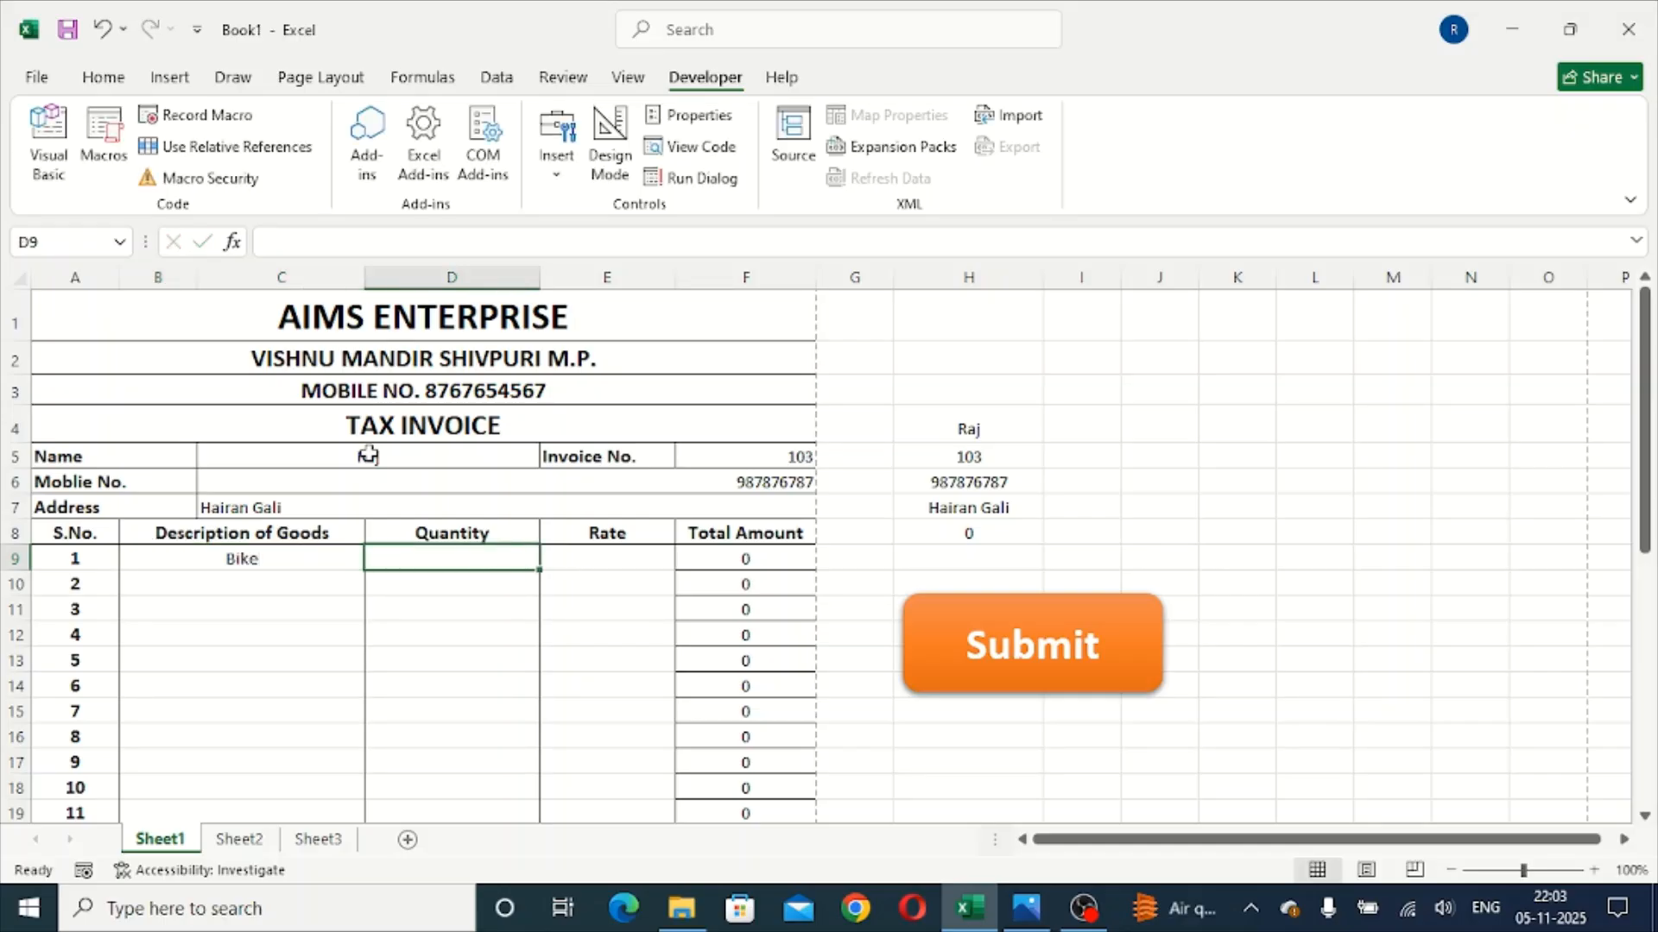
pyautogui.write('2')
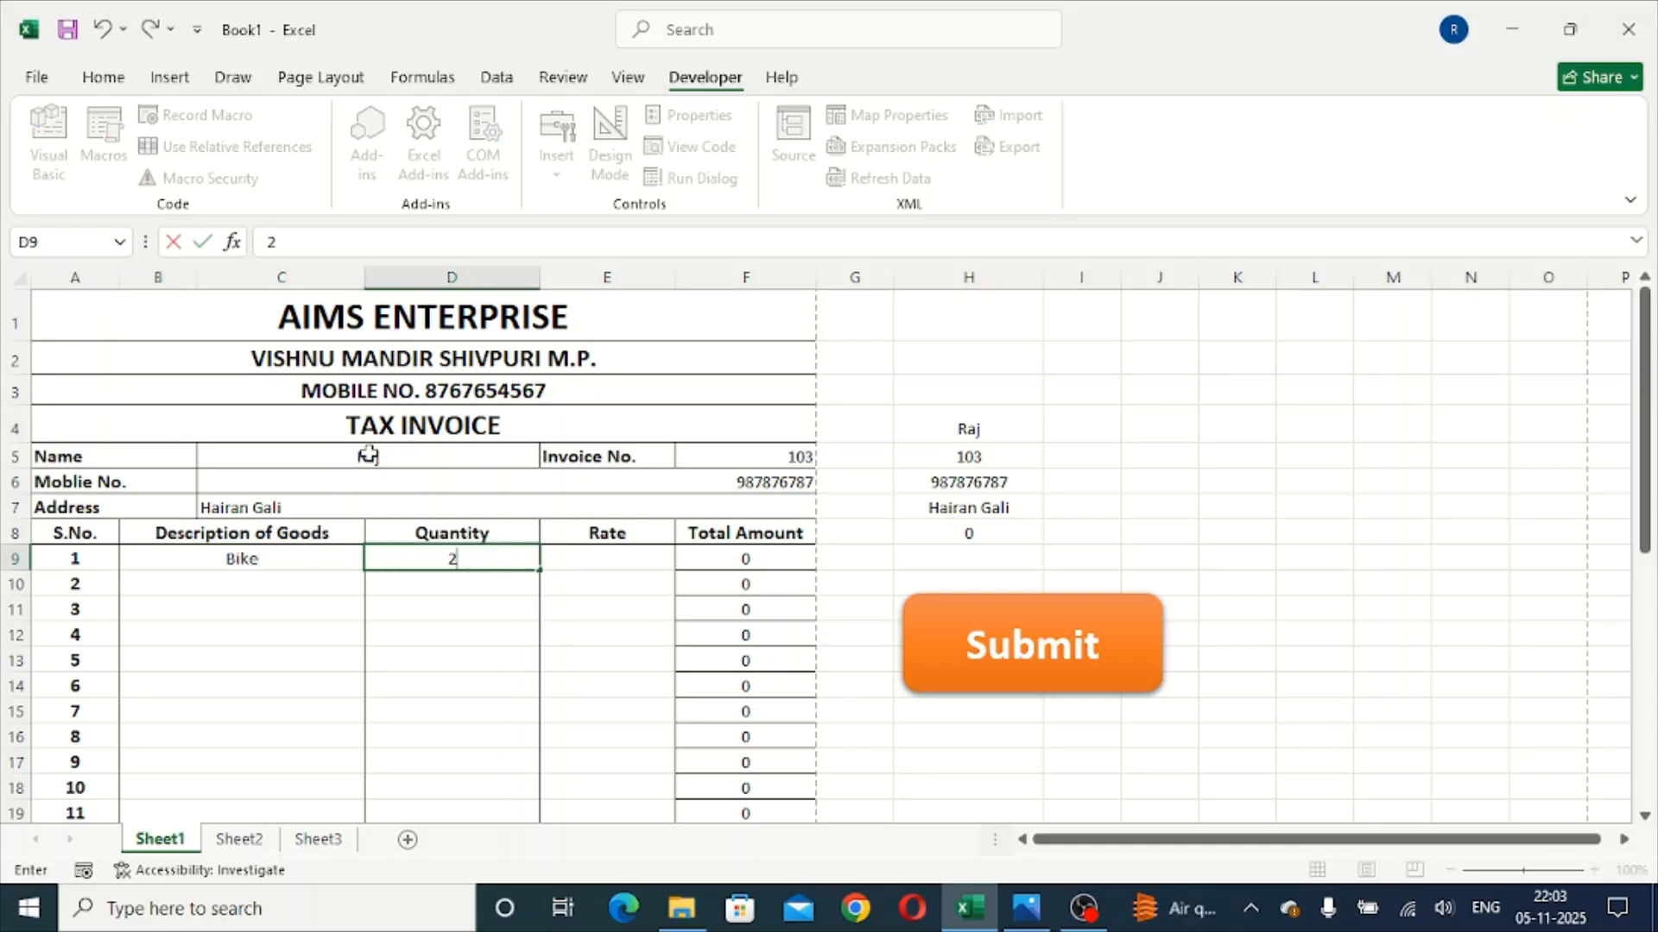
pyautogui.press('Tab')
pyautogui.write('1')
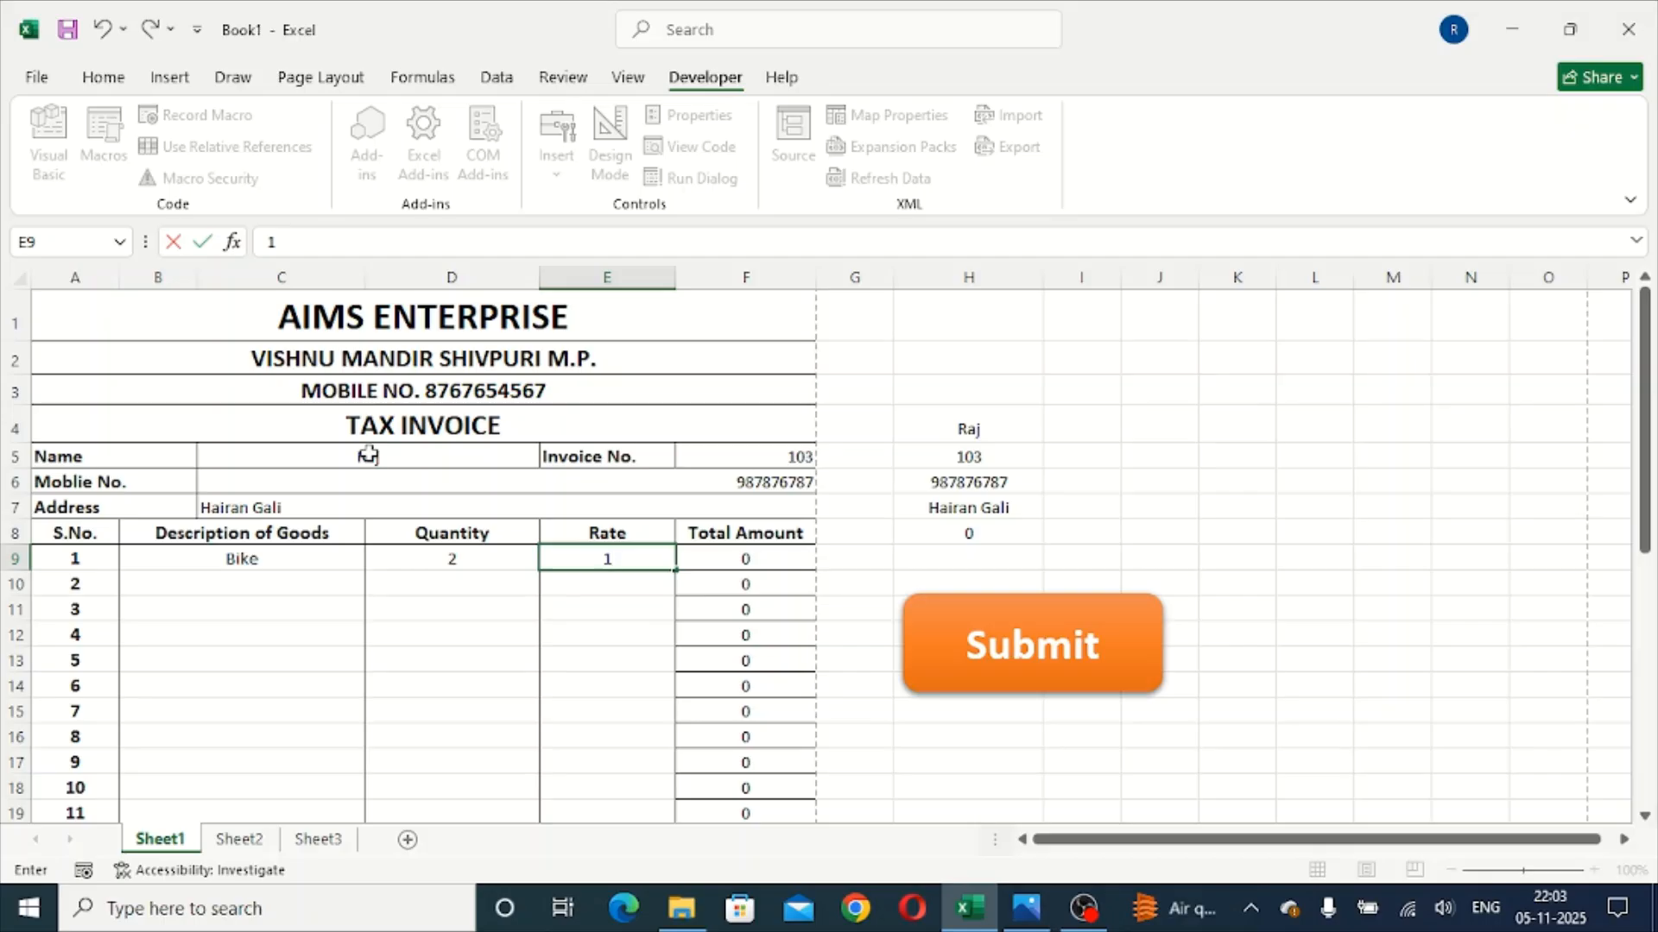
pyautogui.write('50000')
pyautogui.press('Tab')
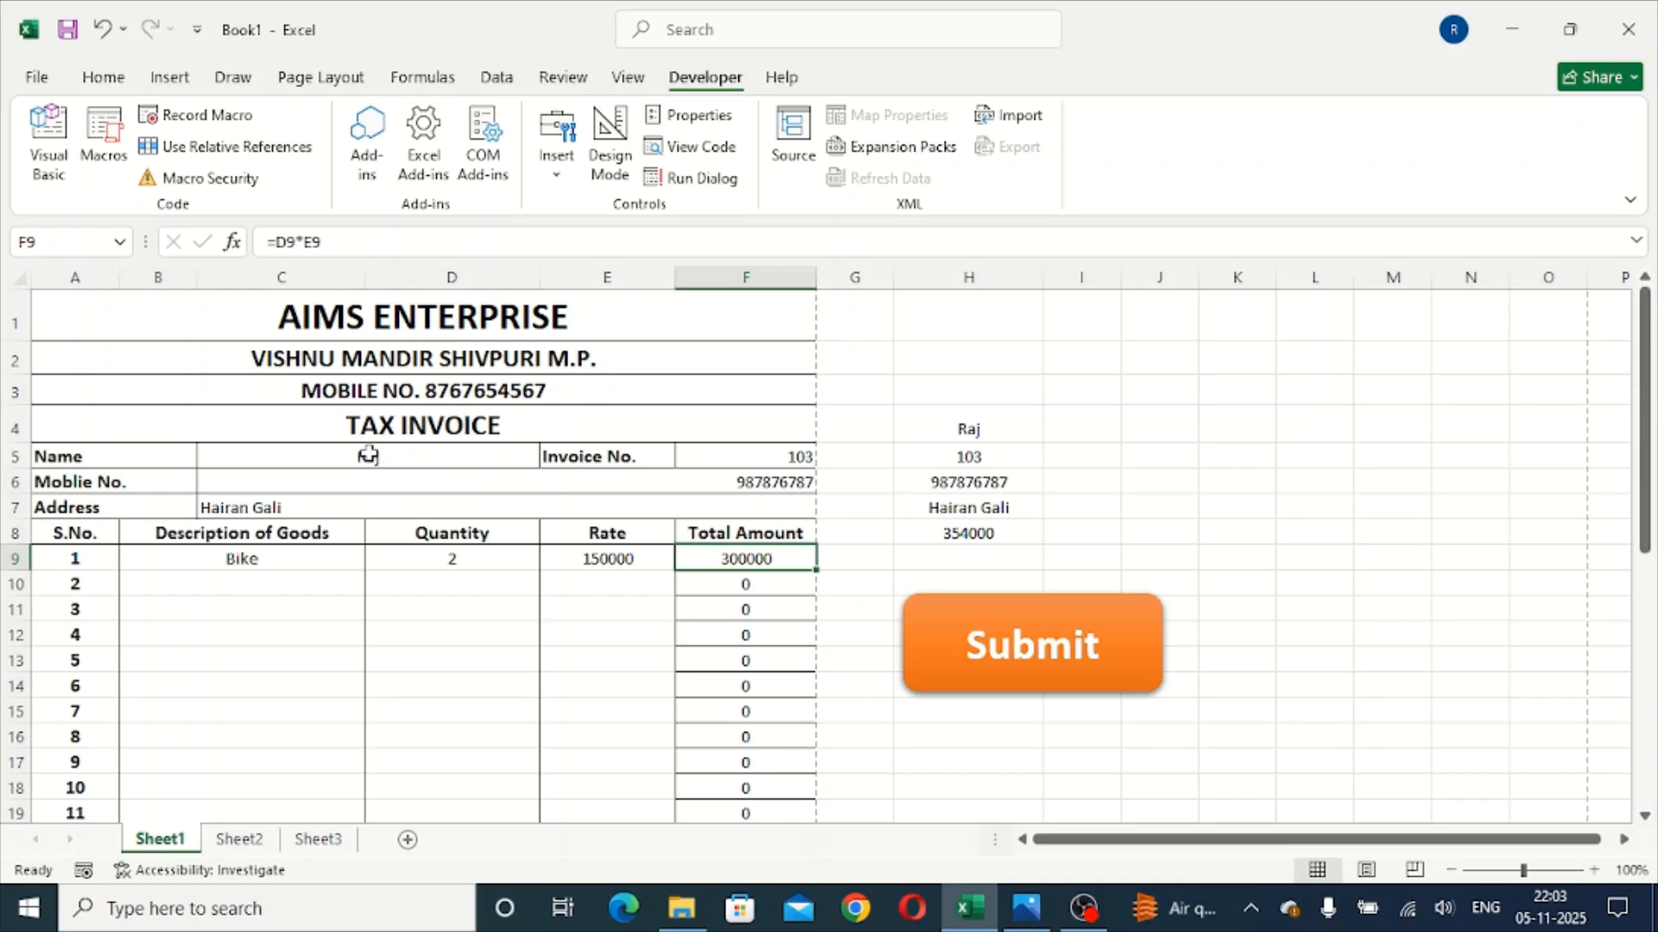
# Step: Run the Submit button's macro on the completed invoice and check its record in the Sheet3 table before returning to Sheet1
pyautogui.click(1061, 660)
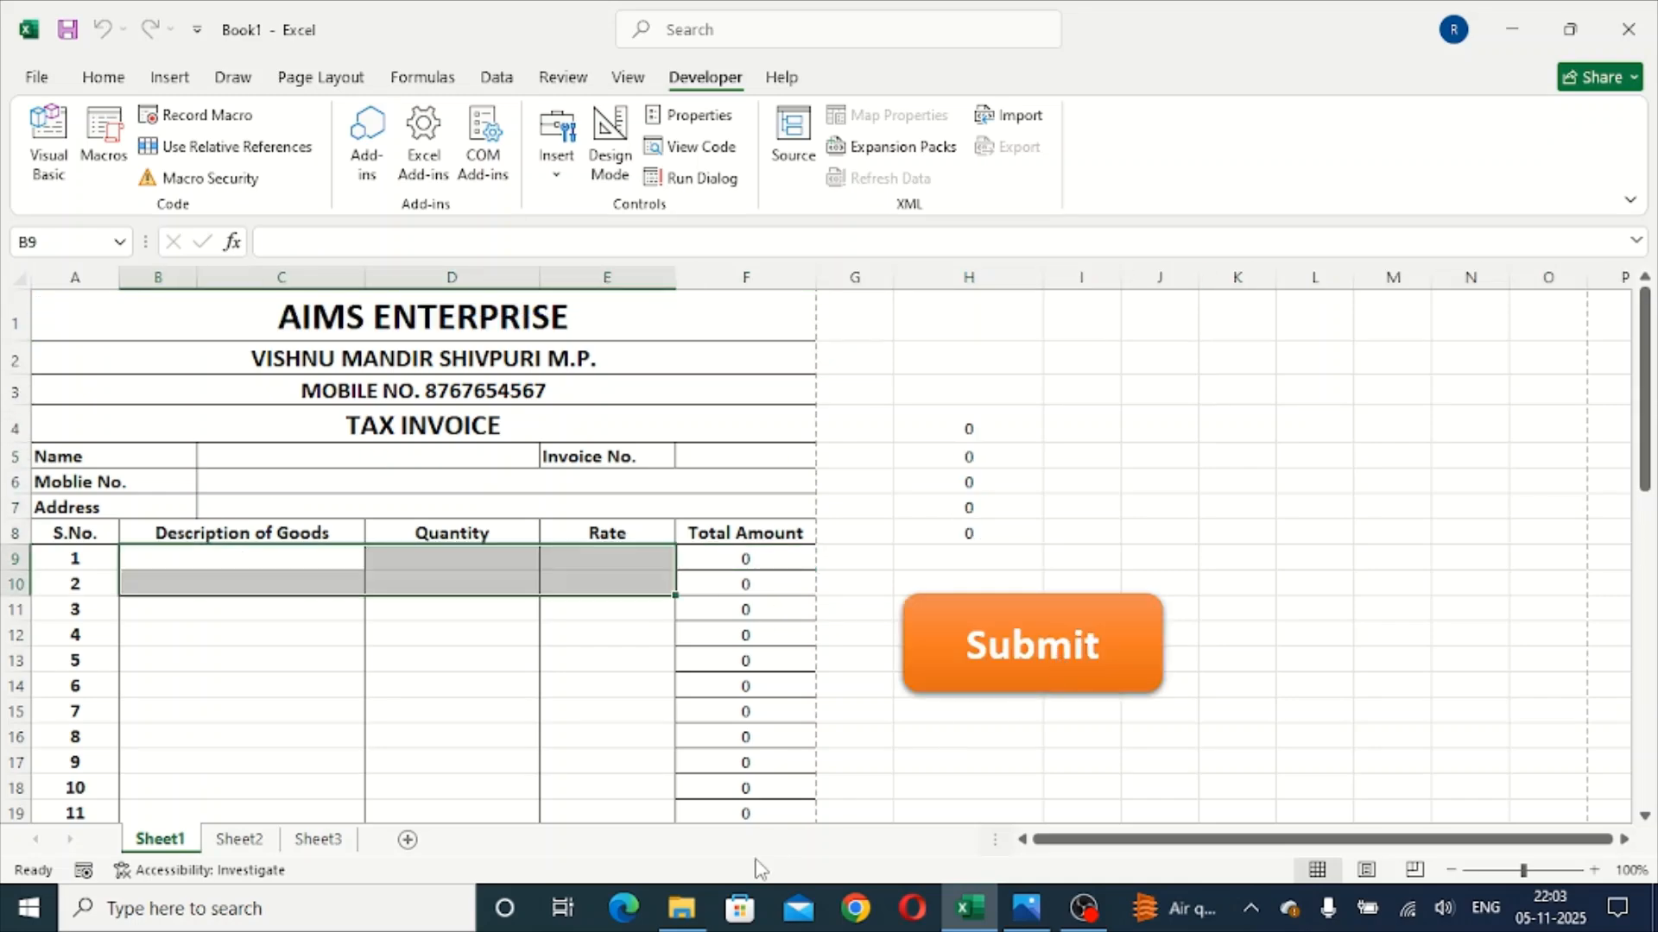
pyautogui.click(318, 840)
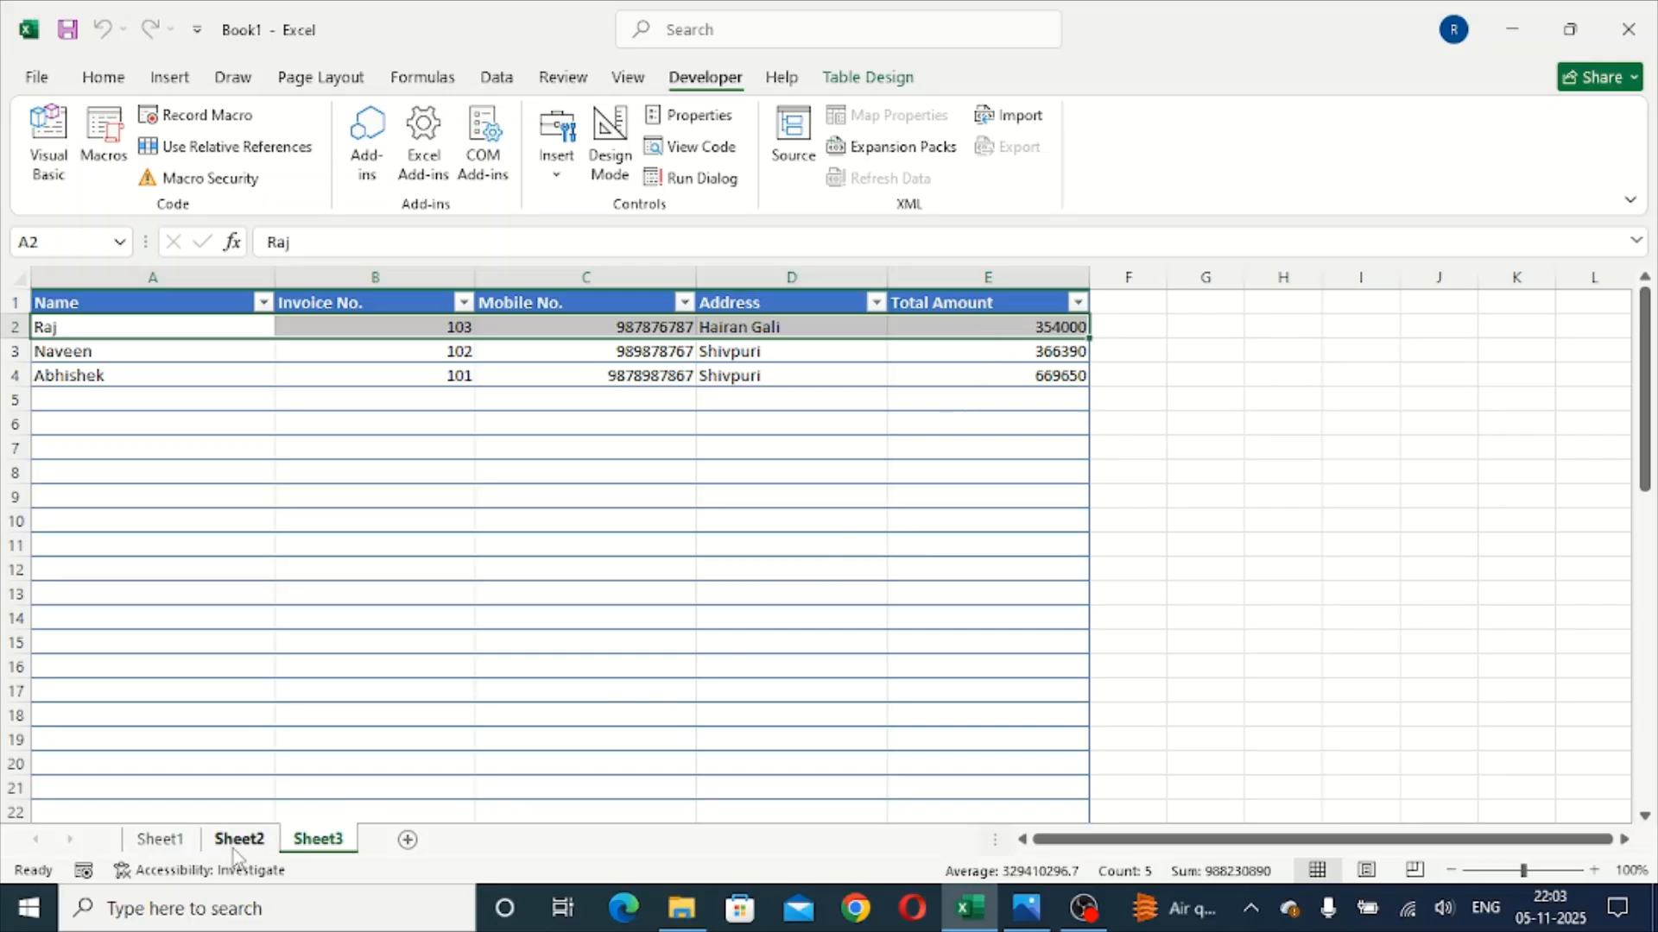
pyautogui.click(160, 840)
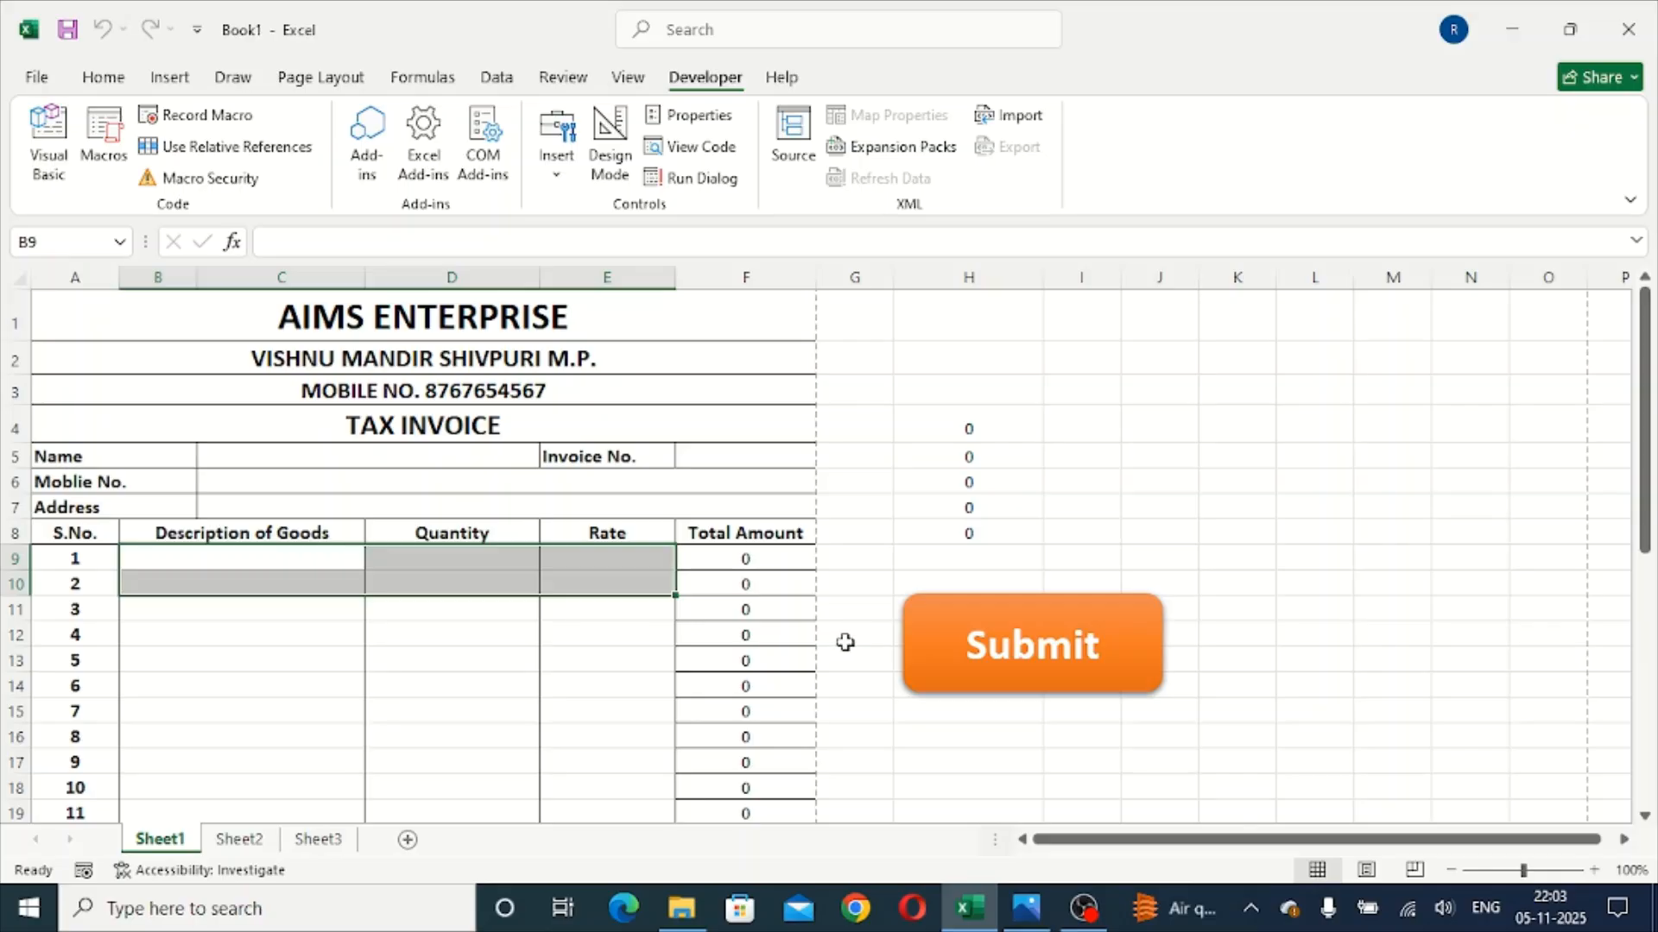
pyautogui.click(1086, 907)
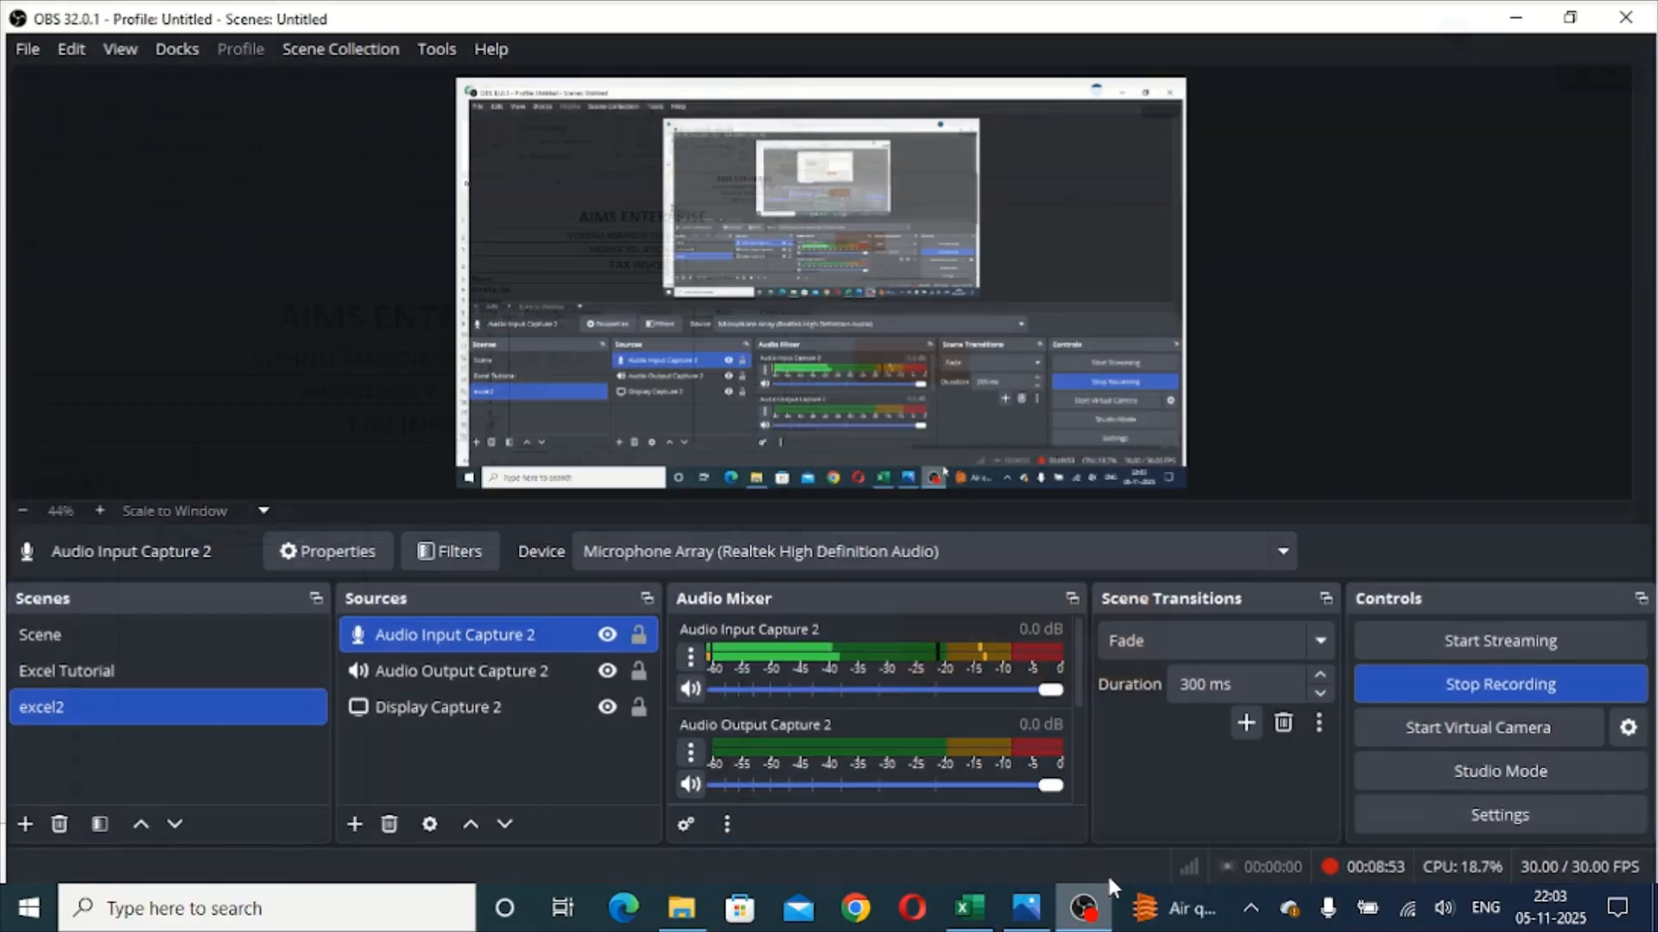